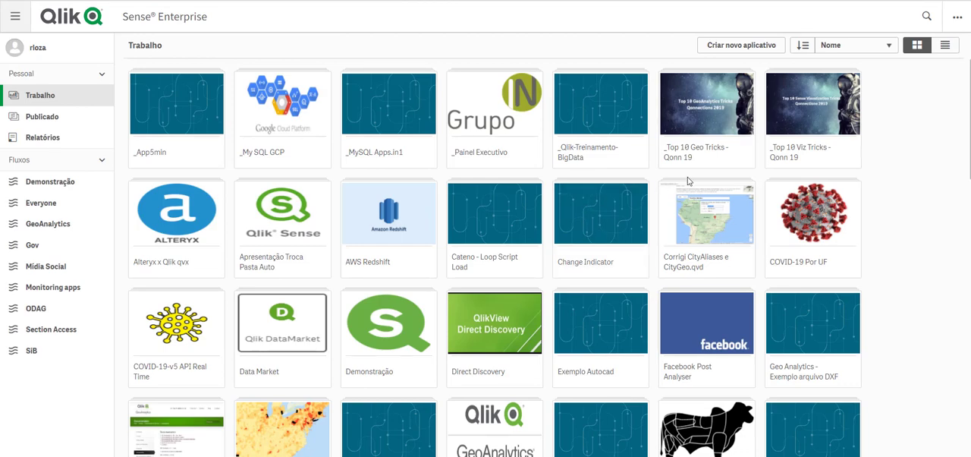
# Step: Create a new application named _Video_App_Varejo
pyautogui.press('XF86AudioRaiseVolume')
pyautogui.press('XF86AudioRaiseVolume')
pyautogui.click(741, 45)
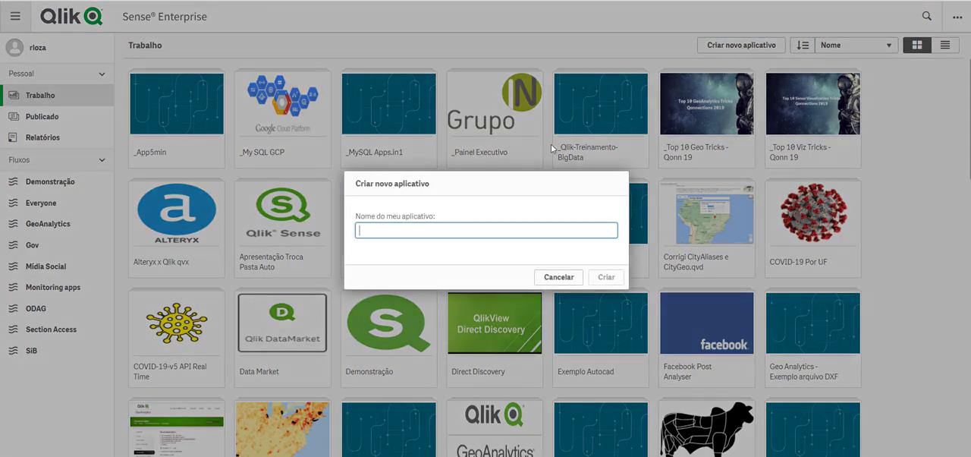
pyautogui.write('_Video_App_Varejo')
pyautogui.click(606, 277)
pyautogui.click(611, 276)
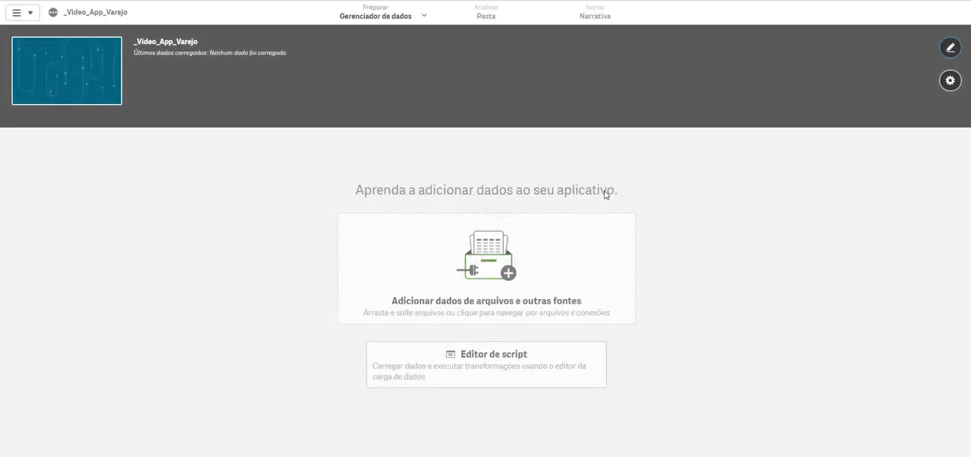
# Step: Start adding data to the application from the existing Microsoft SQL Server connection SQLEXPRESS2017
pyautogui.click(467, 255)
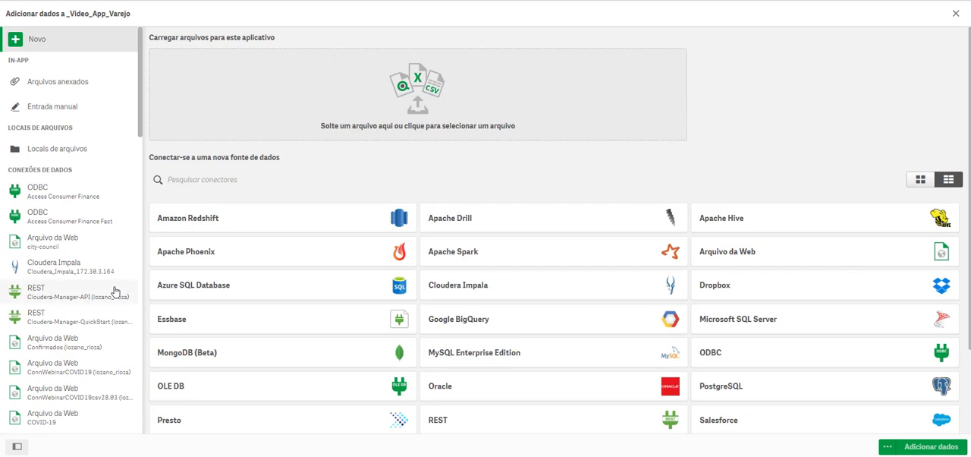
pyautogui.scroll(-5, 113, 287)
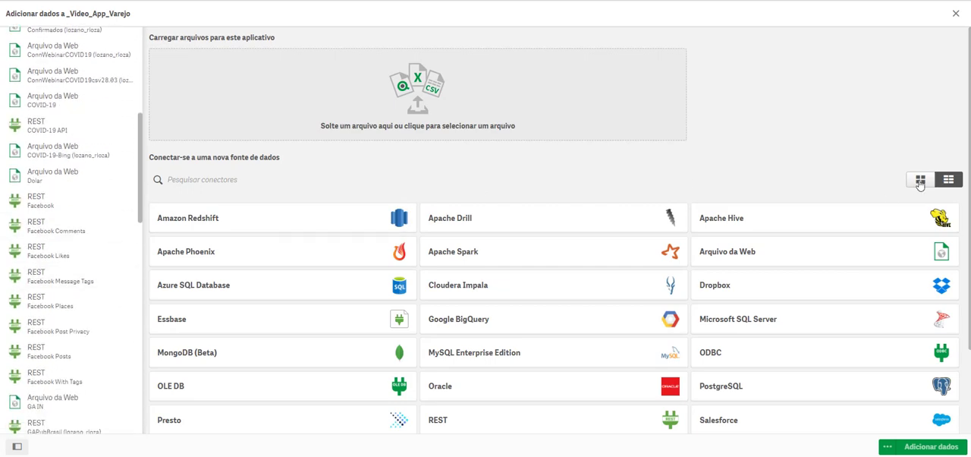
pyautogui.scroll(-3, 808, 338)
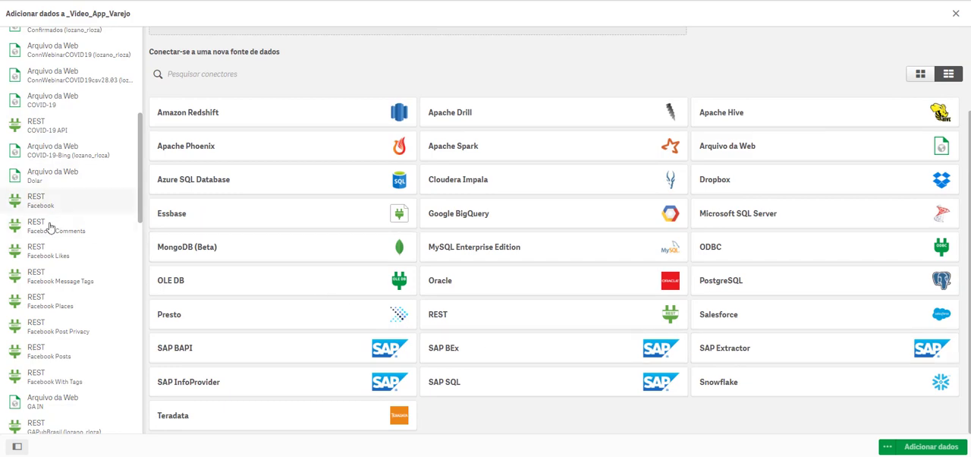
pyautogui.scroll(-15, 79, 302)
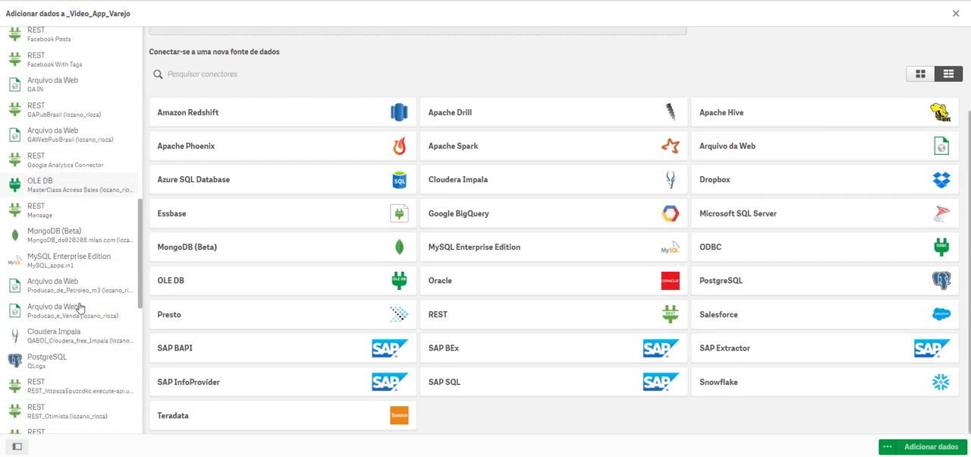
pyautogui.scroll(-5, 80, 306)
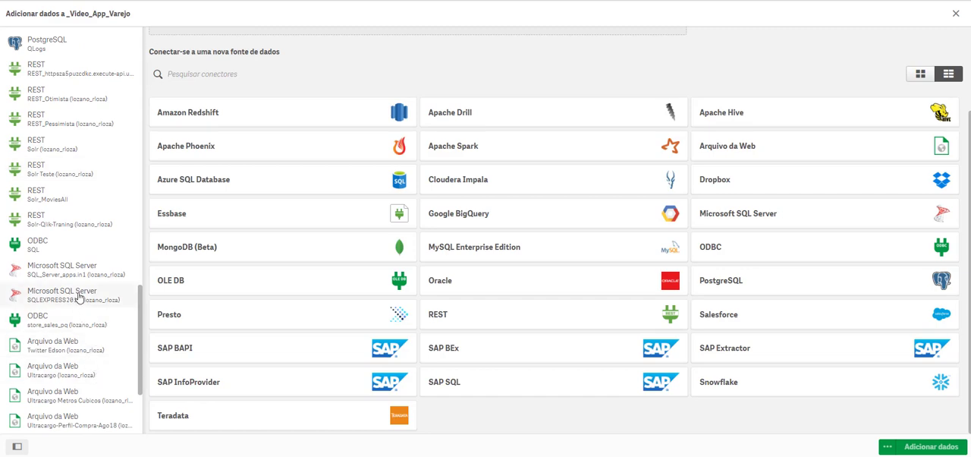
pyautogui.click(78, 297)
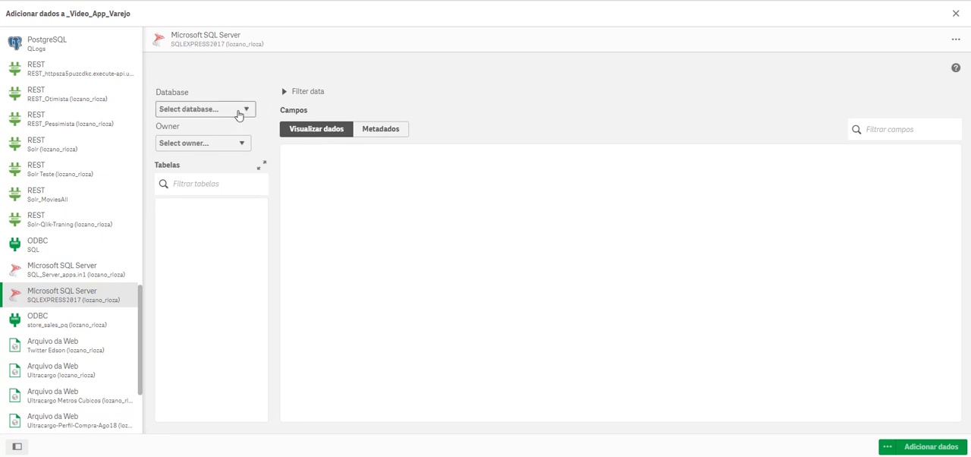
# Step: Choose the DB_DEMONSTRACAO database with owner dbo and select the TB_Vendas table for loading
pyautogui.click(235, 114)
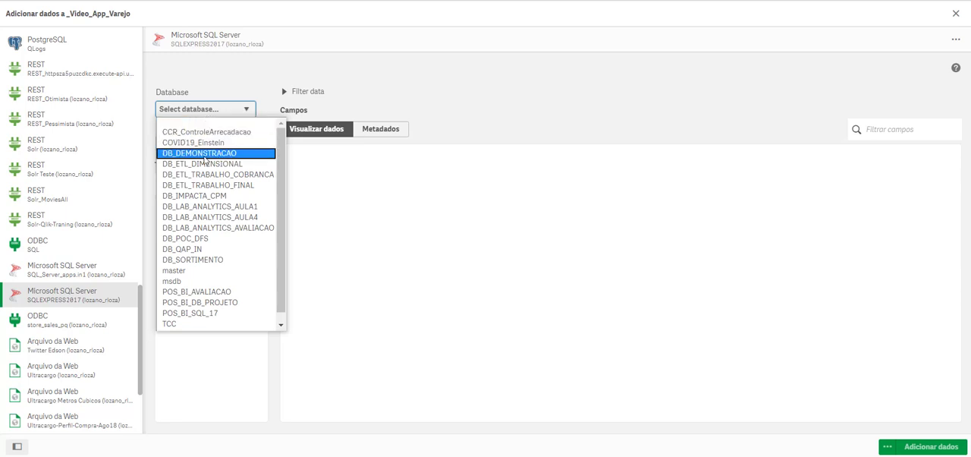
pyautogui.click(202, 154)
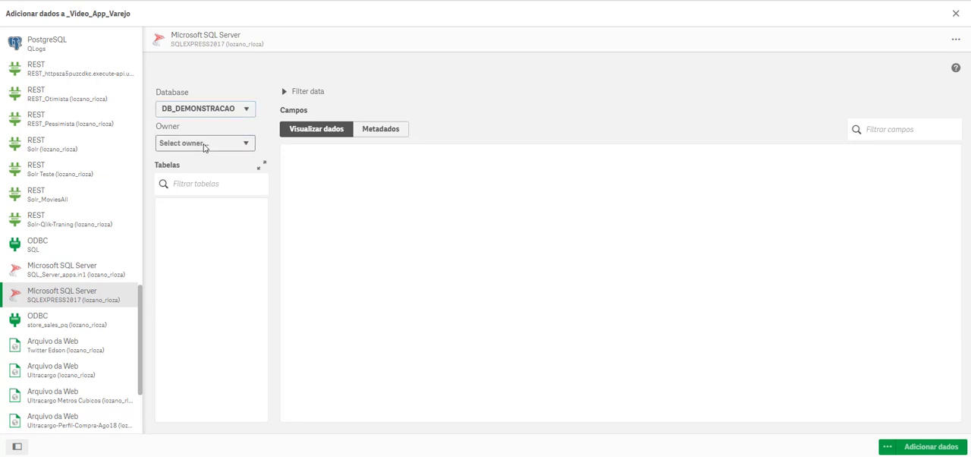
pyautogui.click(204, 144)
pyautogui.click(193, 166)
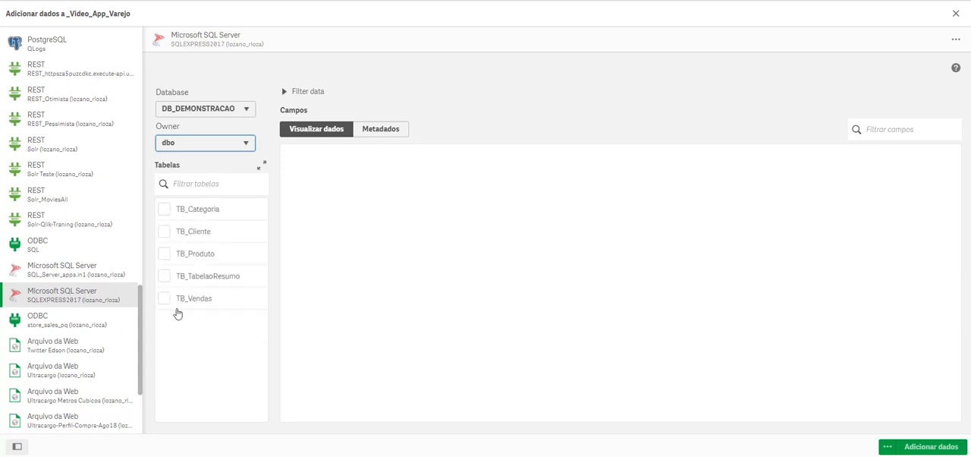
pyautogui.click(168, 308)
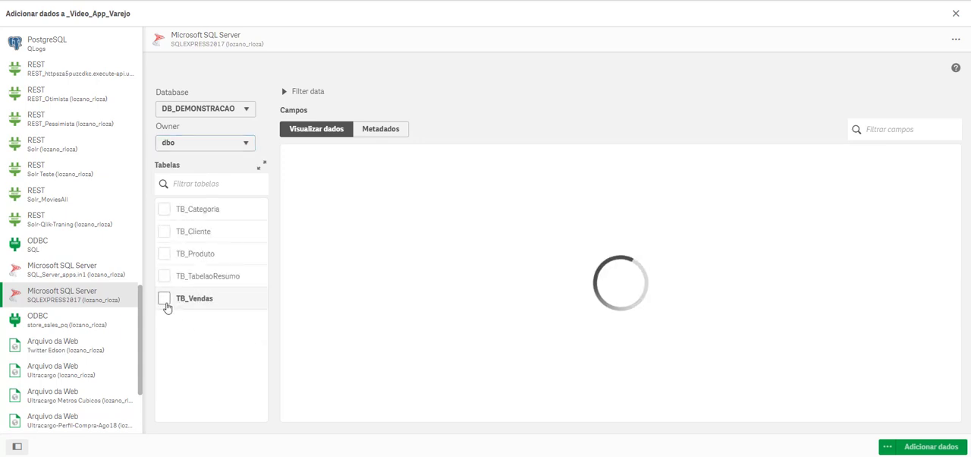
pyautogui.click(166, 303)
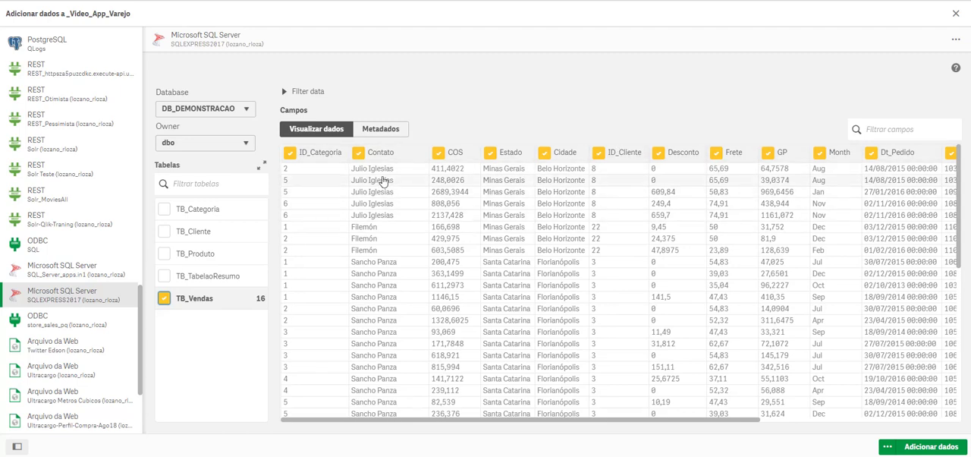
# Step: Exclude the Contato field from TB_Vendas and rename the COS field to Custo
pyautogui.click(358, 152)
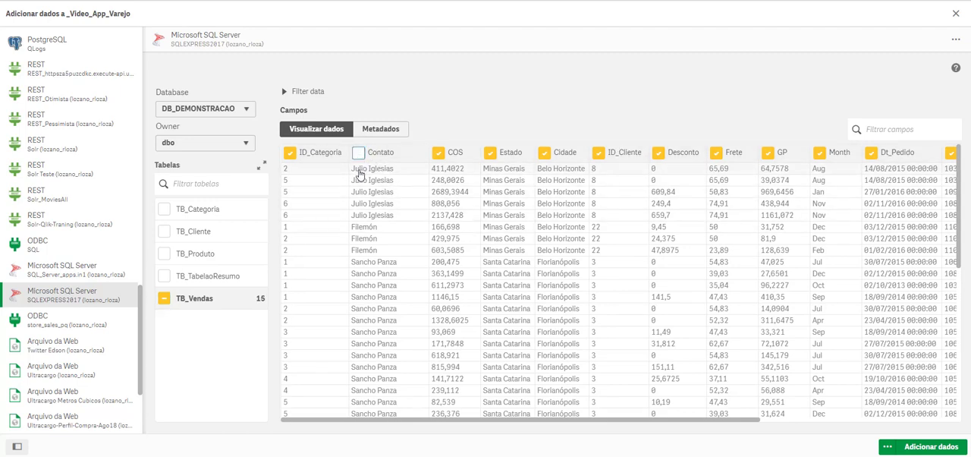
pyautogui.click(454, 152)
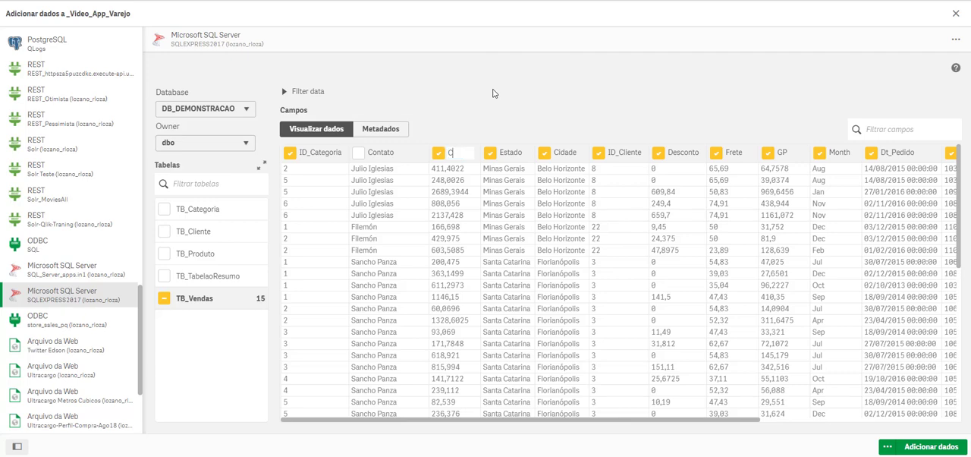
pyautogui.write('Custo')
pyautogui.press('Tab')
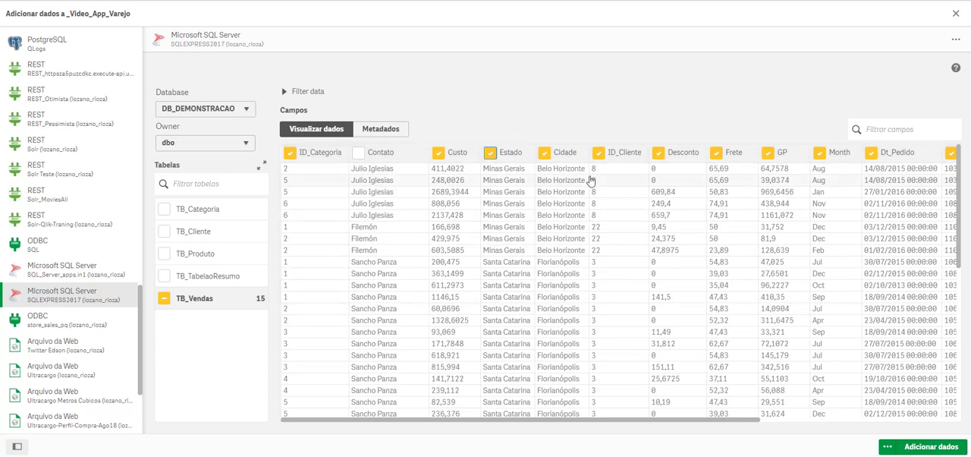
# Step: Inspect the data filter option for the TB_Vendas table without entering a condition
pyautogui.click(288, 92)
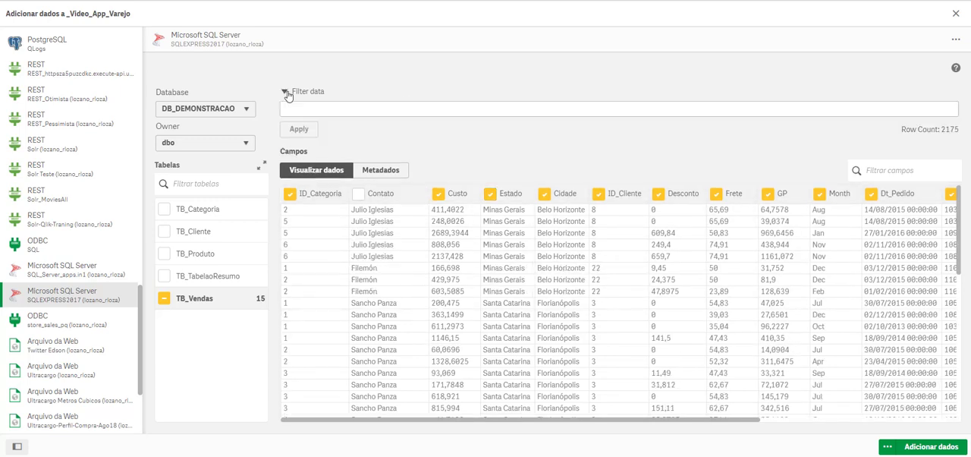
pyautogui.click(304, 106)
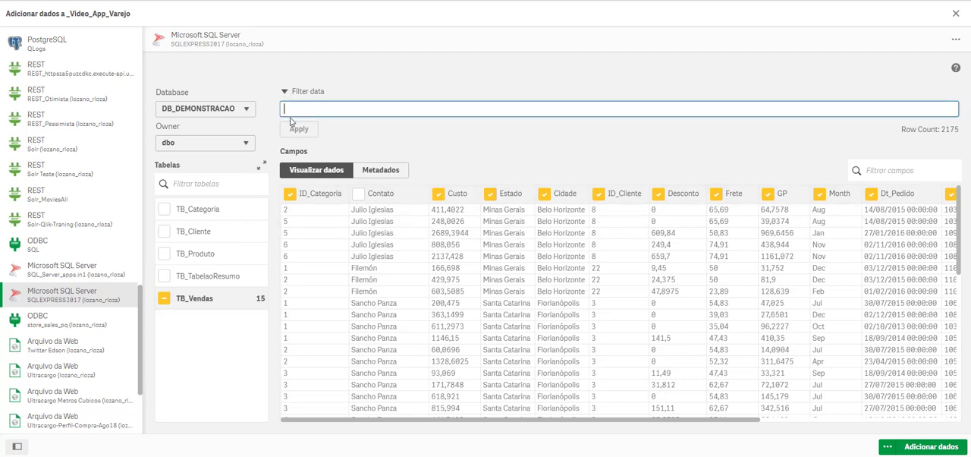
pyautogui.click(287, 95)
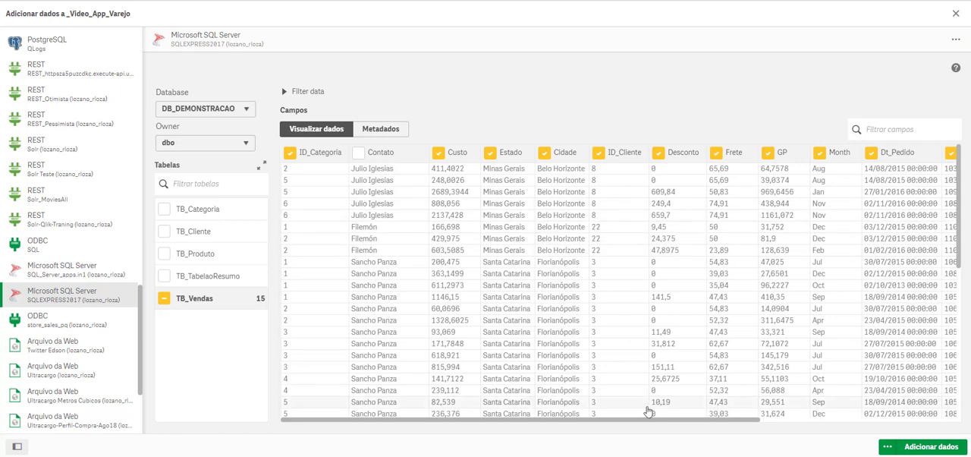
# Step: Exclude the Month and Quarter fields from TB_Vendas and load the table into the application
pyautogui.moveTo(644, 420); pyautogui.dragTo(813, 421)
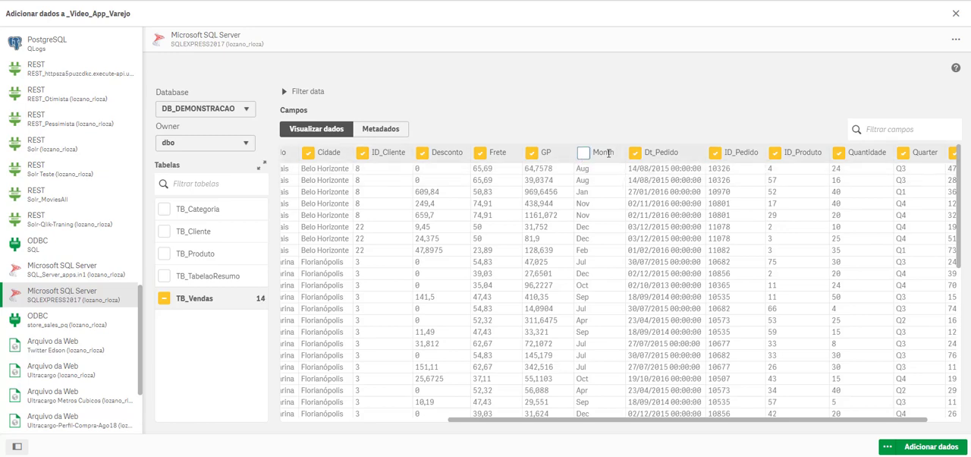
pyautogui.click(902, 154)
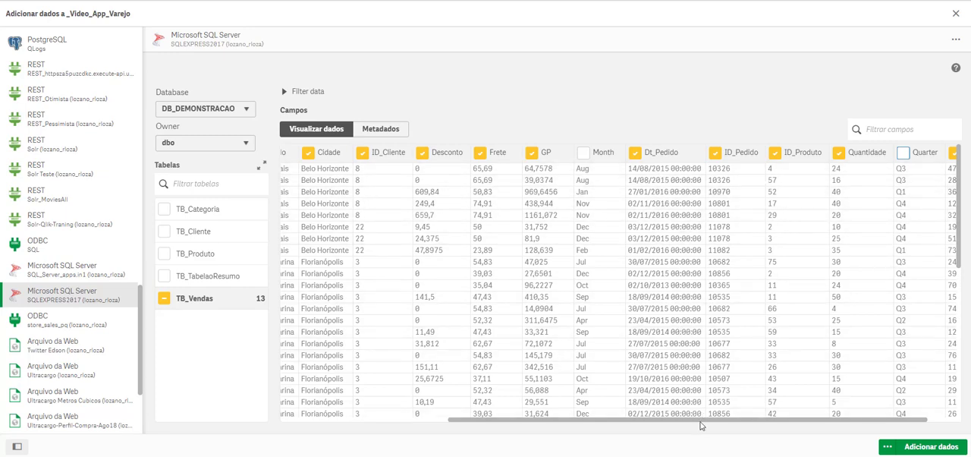
pyautogui.moveTo(772, 421); pyautogui.dragTo(850, 431)
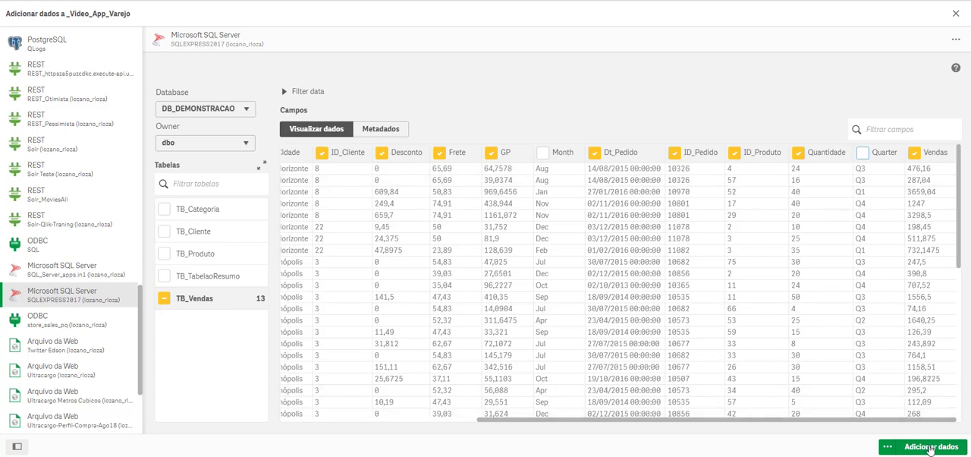
pyautogui.click(930, 448)
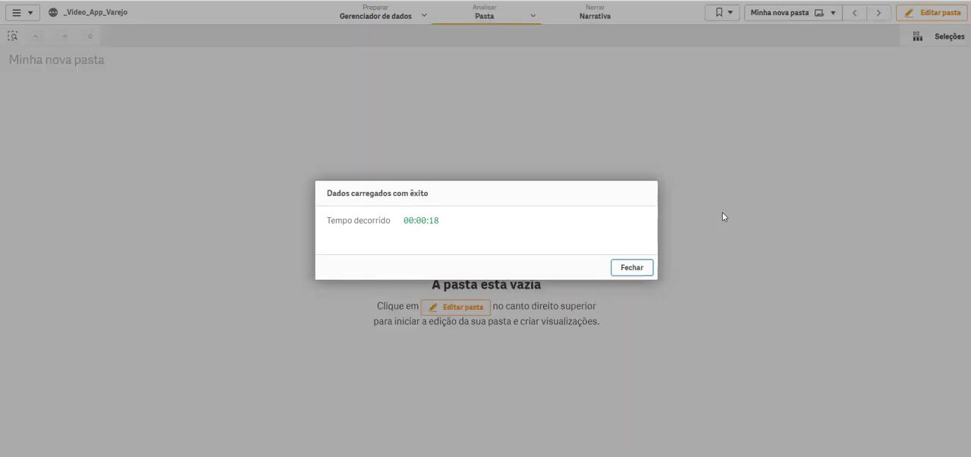
pyautogui.click(632, 268)
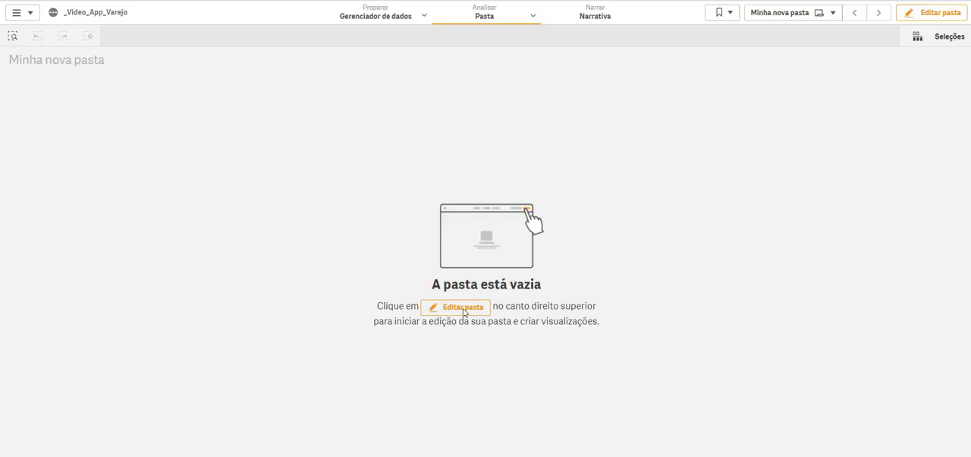
# Step: Generate insights (Ideias) for the Cidade and Quantidade fields and review the suggested charts
pyautogui.click(532, 16)
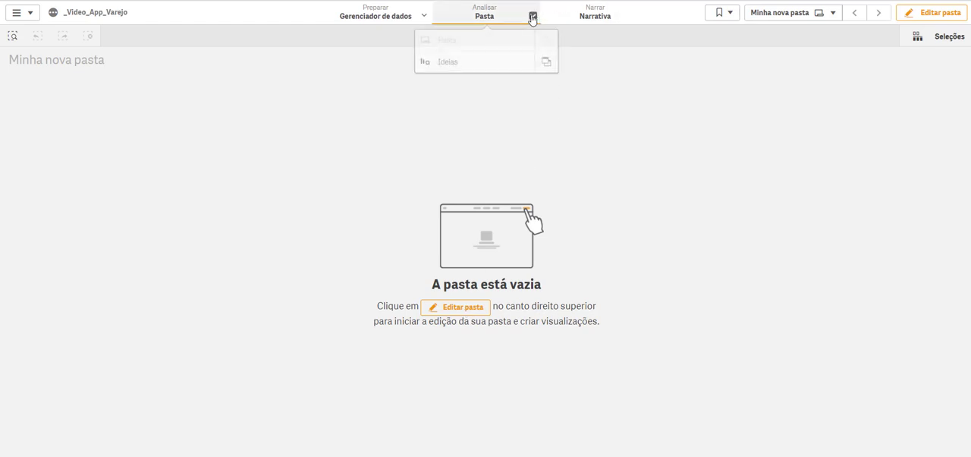
pyautogui.click(461, 62)
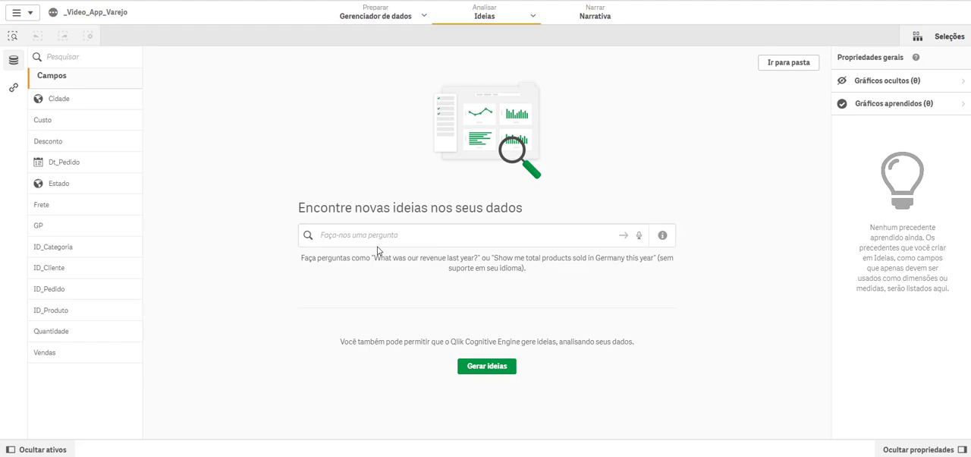
pyautogui.click(78, 104)
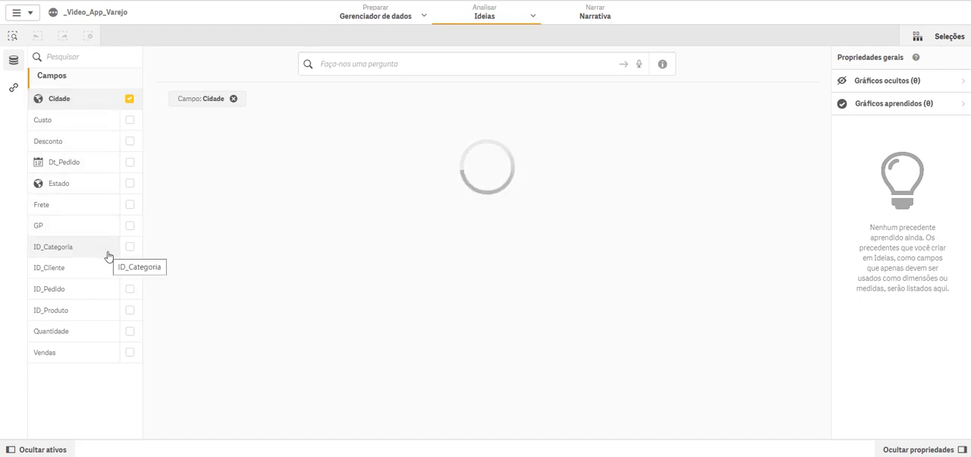
pyautogui.click(129, 332)
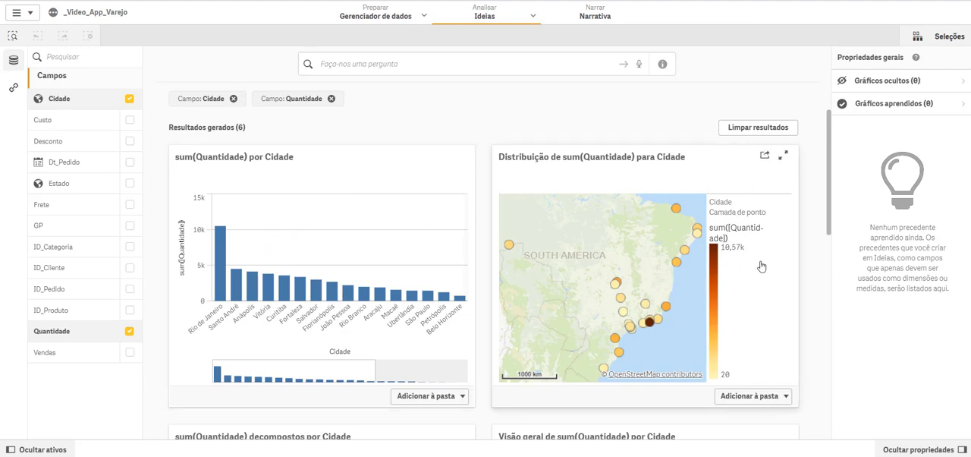
pyautogui.moveTo(829, 172); pyautogui.dragTo(837, 273)
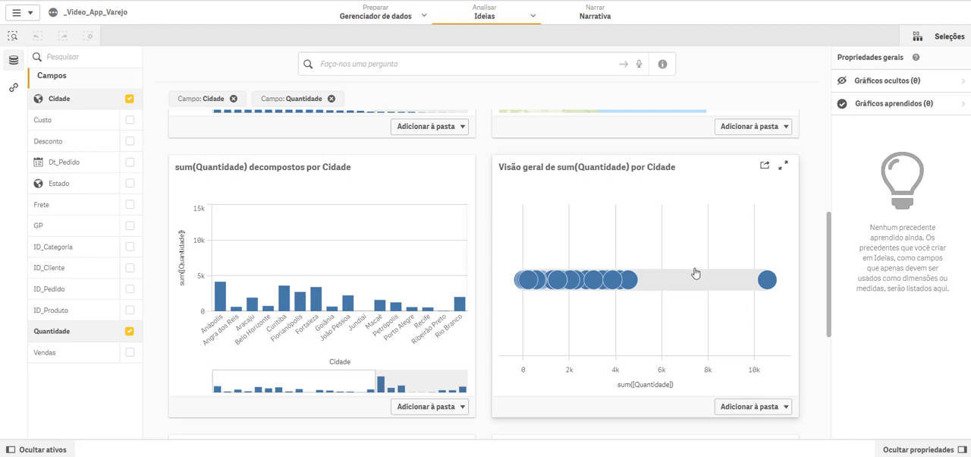
pyautogui.moveTo(768, 284)
pyautogui.scroll(-5, 385, 324)
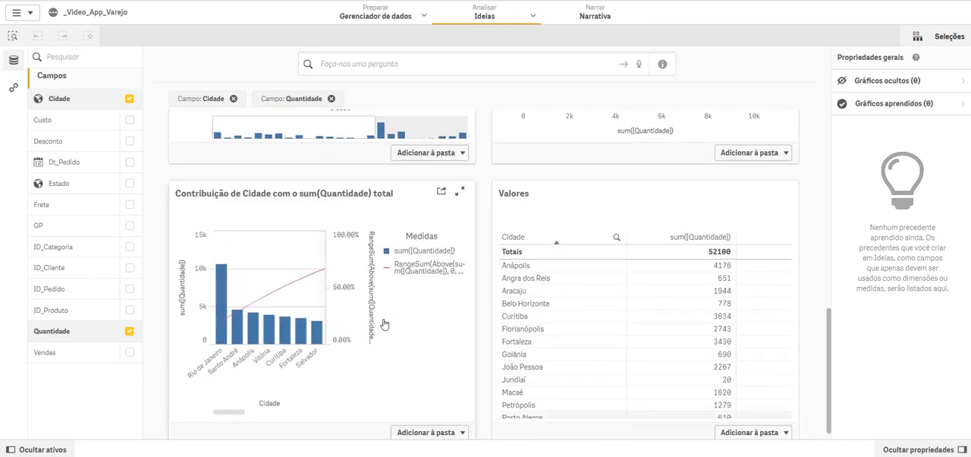
pyautogui.scroll(-1, 296, 325)
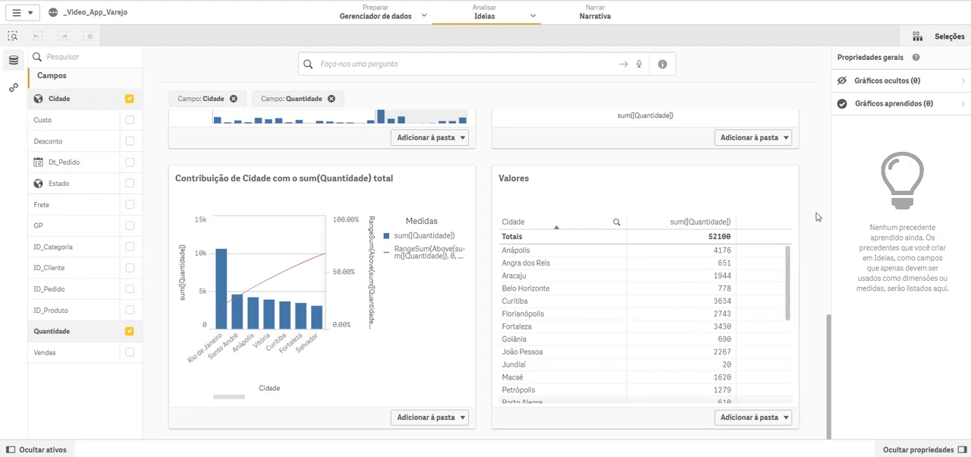
pyautogui.scroll(10, 816, 216)
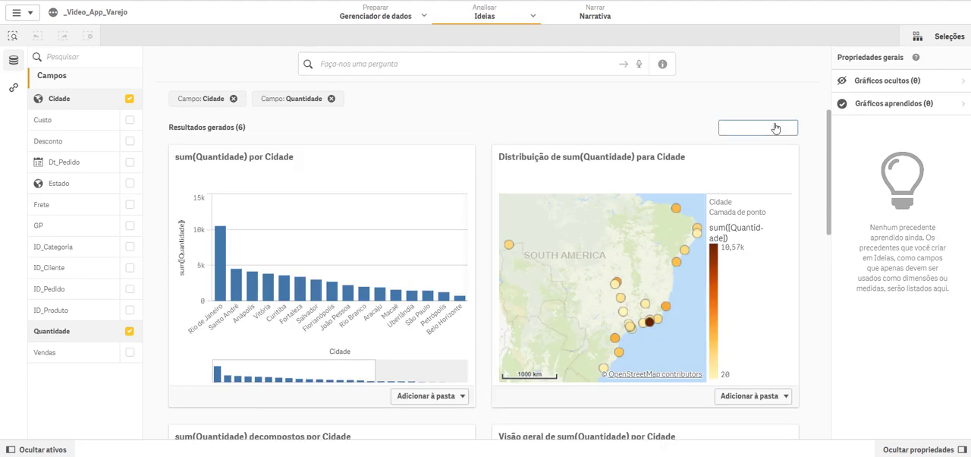
# Step: Clear the Cidade and Quantidade results and generate automatic insights from the whole data set
pyautogui.click(774, 129)
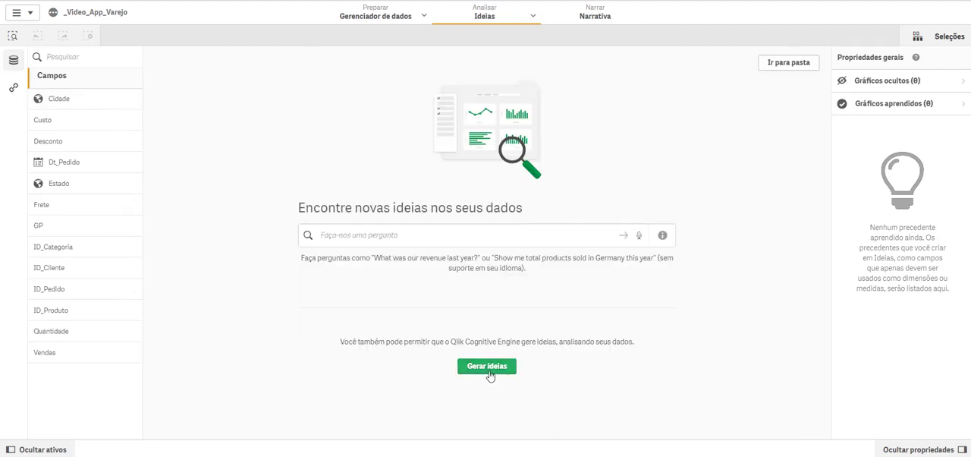
pyautogui.click(483, 366)
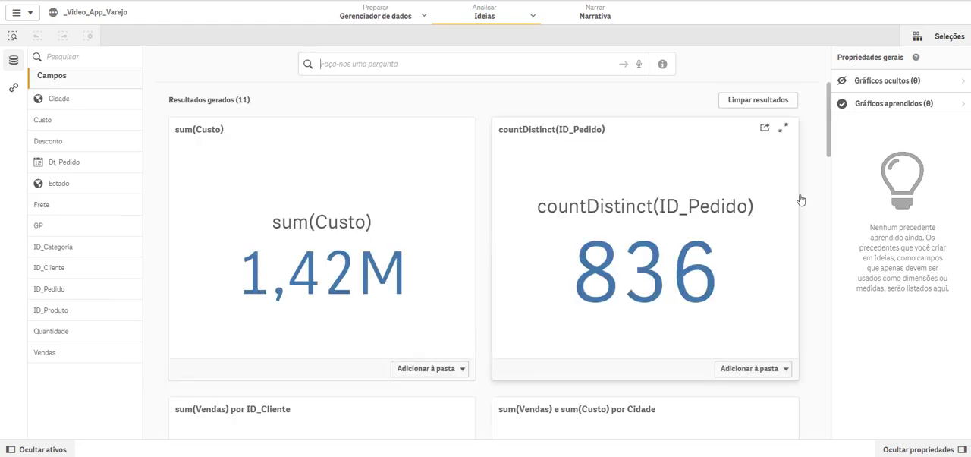
# Step: Review the automatically generated charts from the sum(Custo) indicator through to the final Cidade comparison scatter plot
pyautogui.scroll(-3, 830, 128)
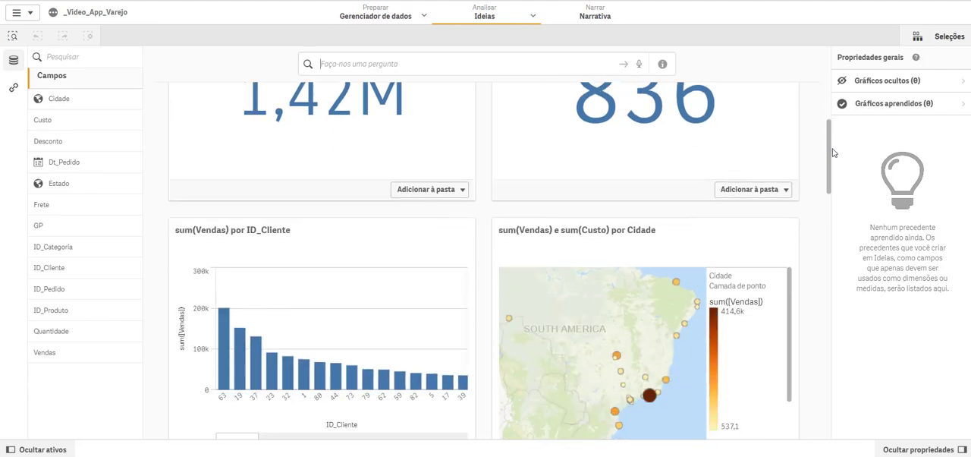
pyautogui.scroll(3, 833, 121)
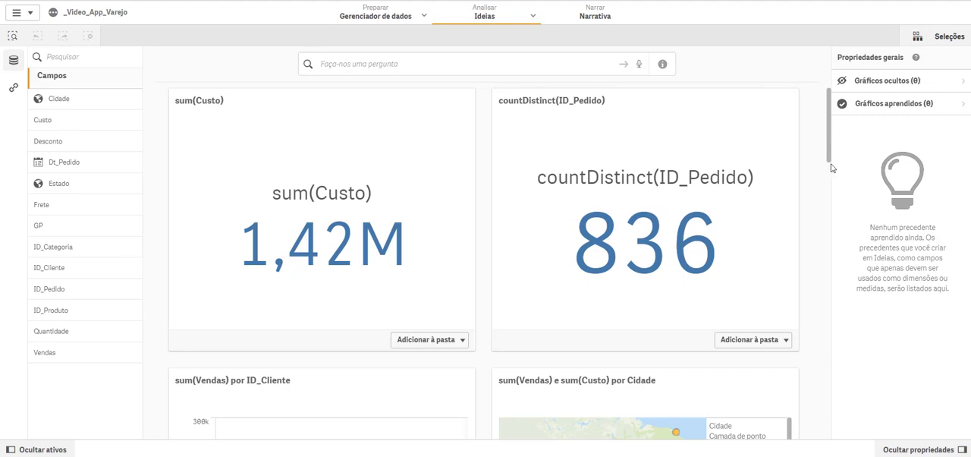
pyautogui.moveTo(827, 146); pyautogui.dragTo(828, 200)
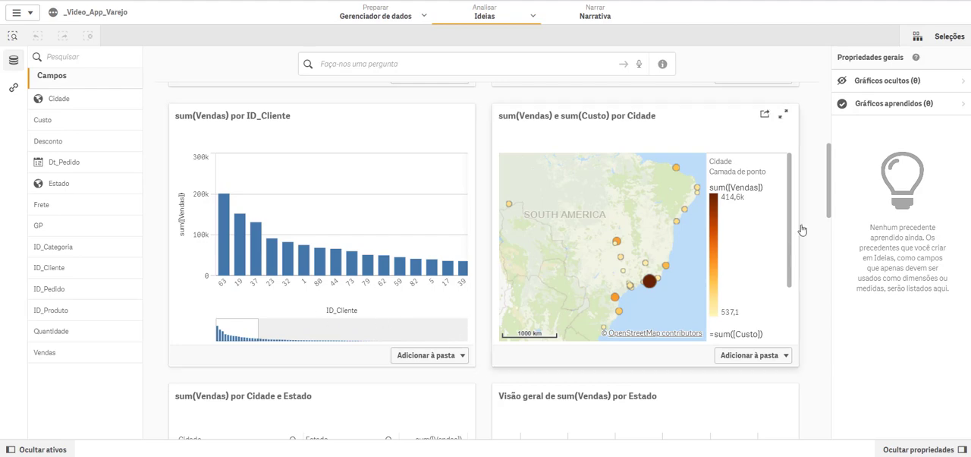
pyautogui.scroll(-1, 830, 189)
pyautogui.moveTo(830, 189); pyautogui.dragTo(834, 352)
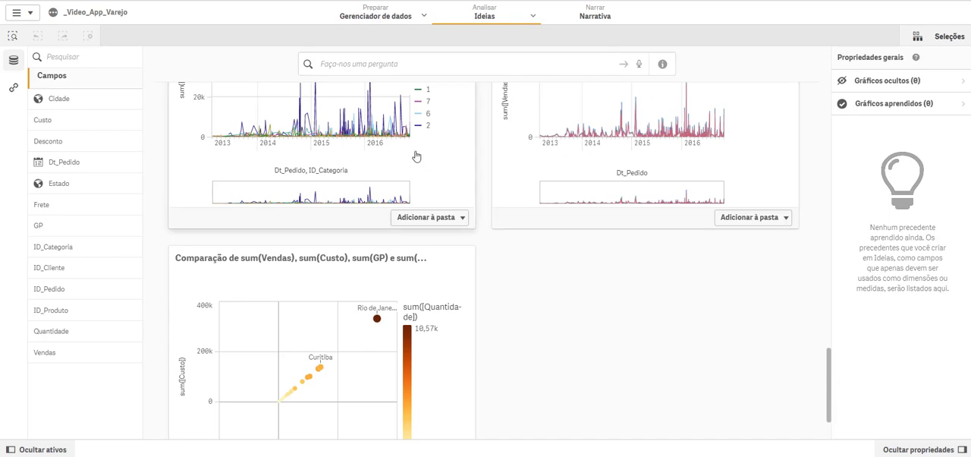
pyautogui.scroll(3, 578, 242)
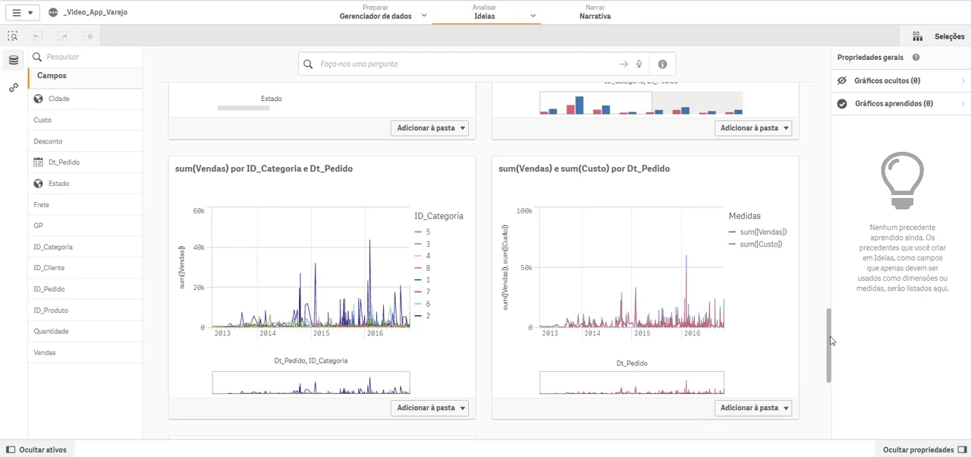
pyautogui.moveTo(830, 340); pyautogui.dragTo(832, 399)
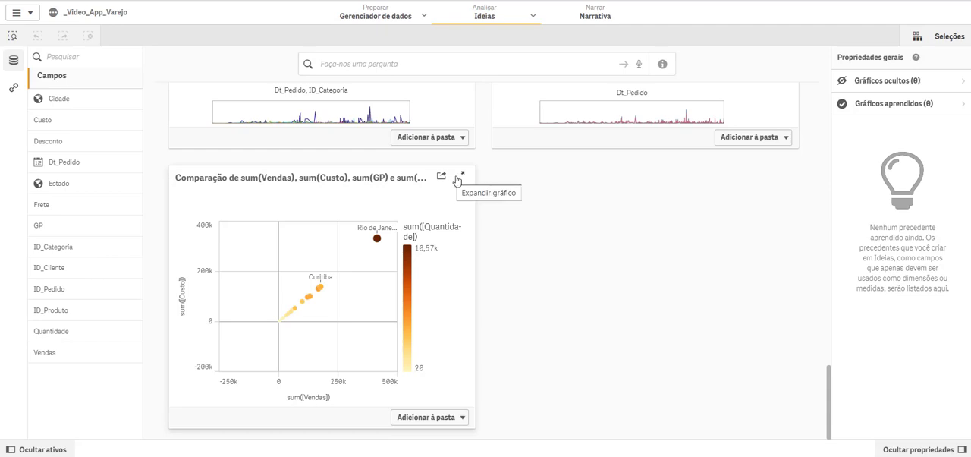
# Step: Expand the comparison scatter chart for Cidade and examine its analysis details, including the learning options for the Vendas classification
pyautogui.click(462, 179)
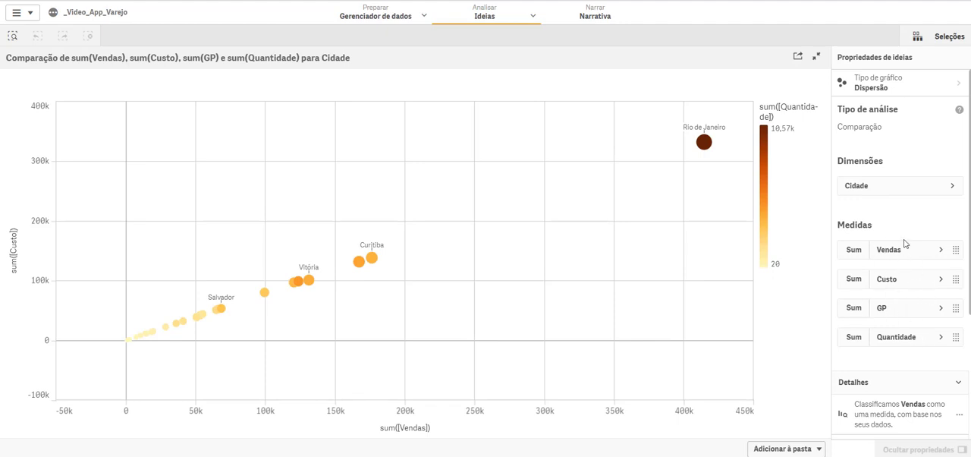
pyautogui.scroll(-3, 923, 368)
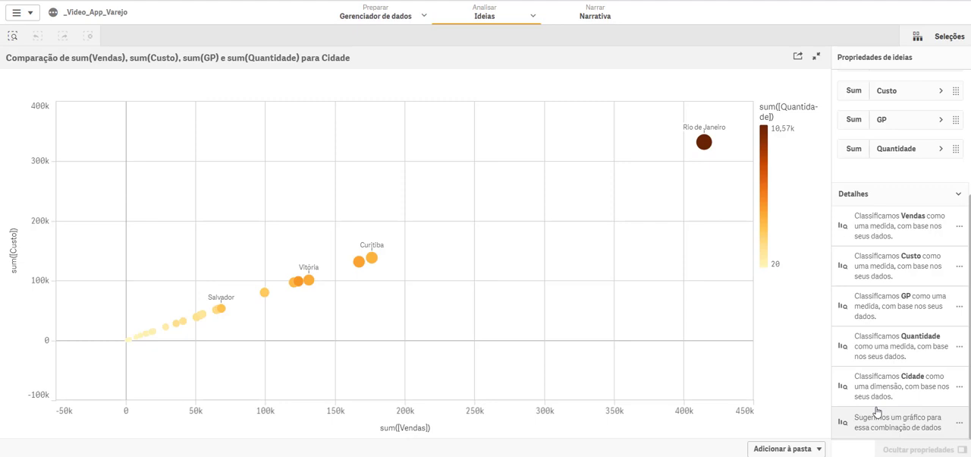
pyautogui.click(952, 238)
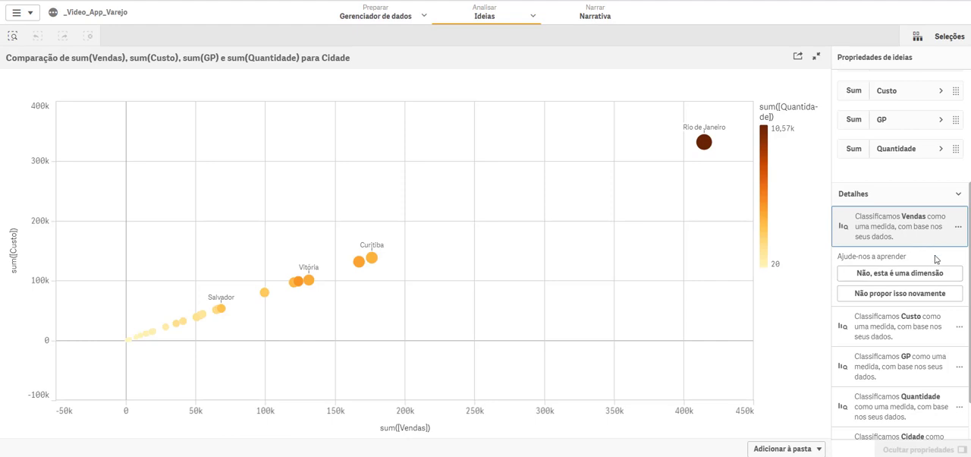
pyautogui.scroll(-1, 907, 374)
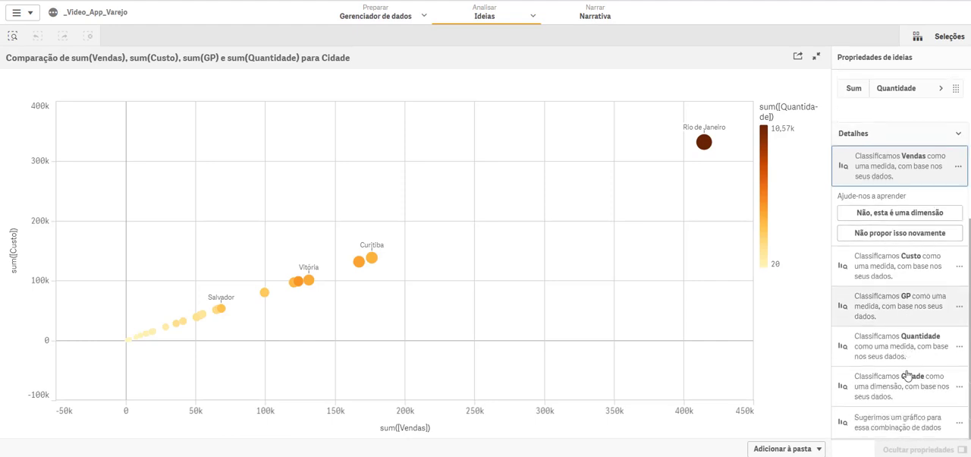
pyautogui.scroll(4, 907, 374)
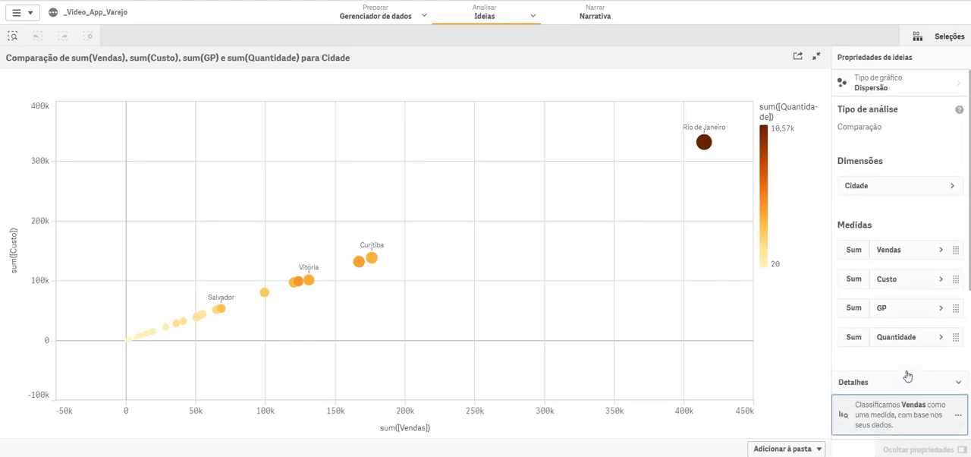
# Step: Inspect the Quantidade measure's settings in the expanded scatter chart and return to the generated results
pyautogui.click(907, 338)
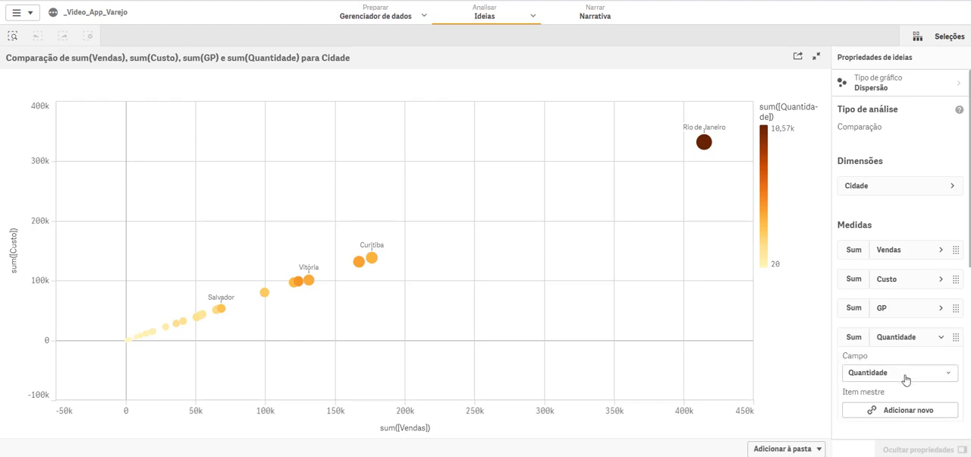
pyautogui.scroll(-2, 907, 379)
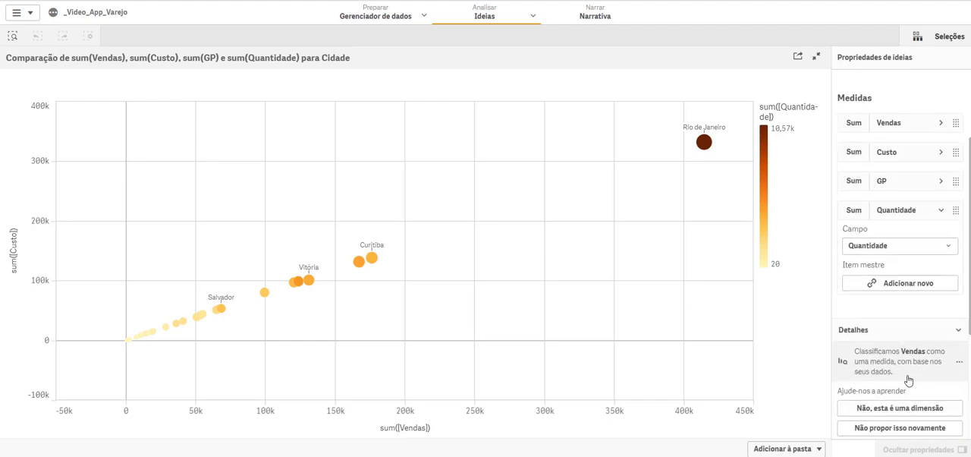
pyautogui.click(917, 213)
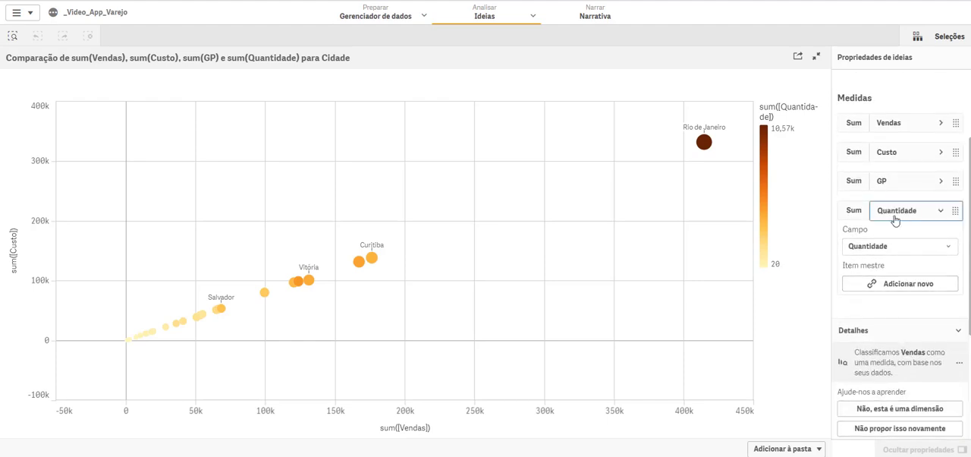
pyautogui.scroll(3, 895, 223)
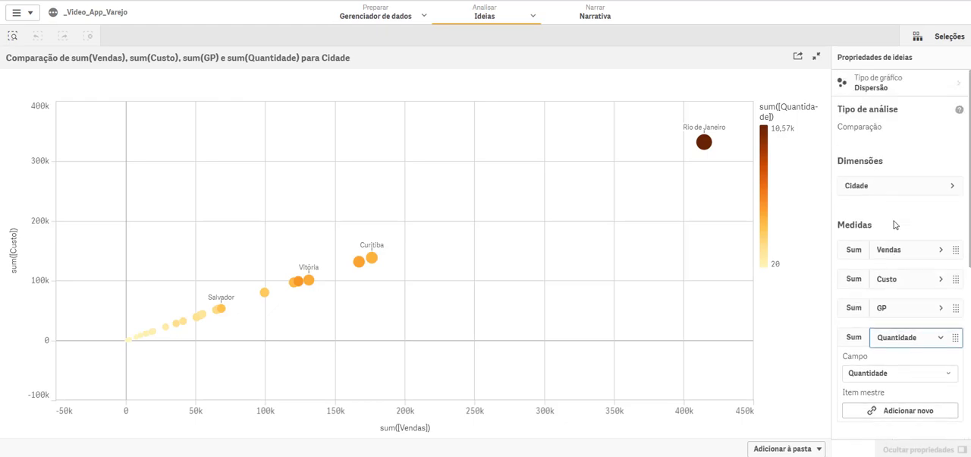
pyautogui.click(816, 60)
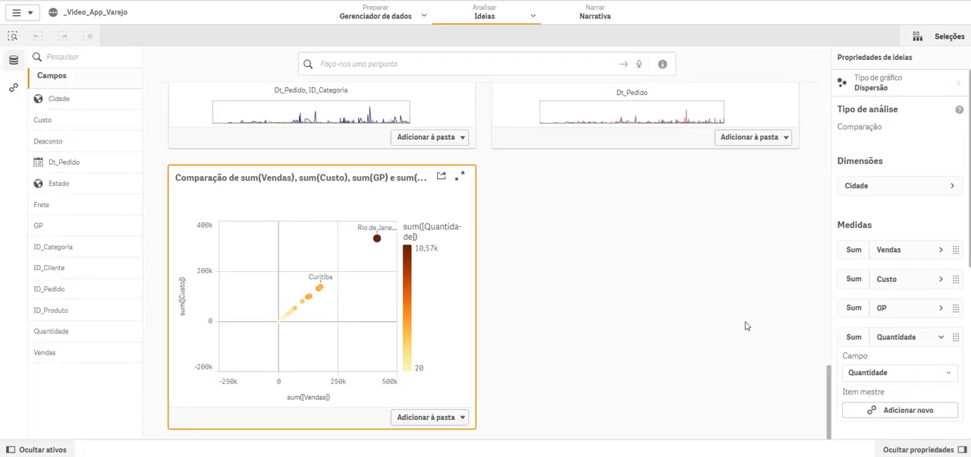
# Step: Add the sum(Vendas) e sum(Custo) por Dt_Pedido line chart to the sheet Minha nova pasta
pyautogui.scroll(3, 745, 326)
pyautogui.scroll(1, 745, 326)
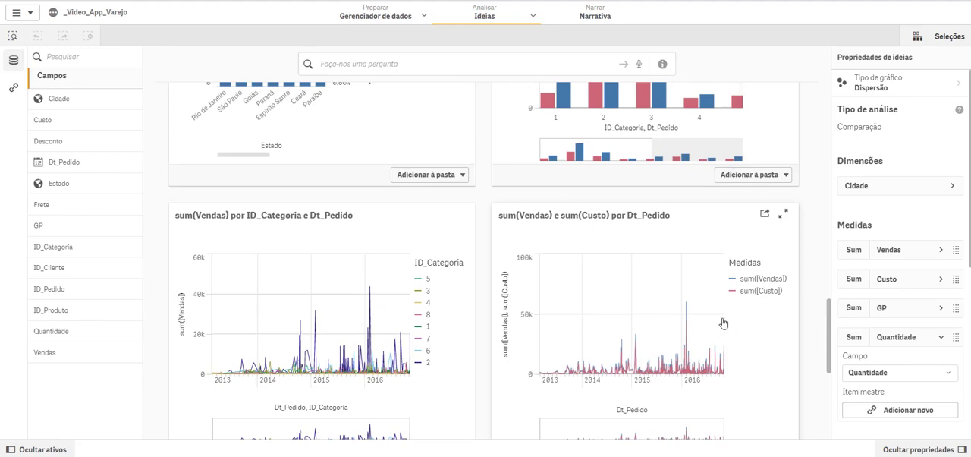
pyautogui.scroll(-1, 804, 353)
pyautogui.click(773, 391)
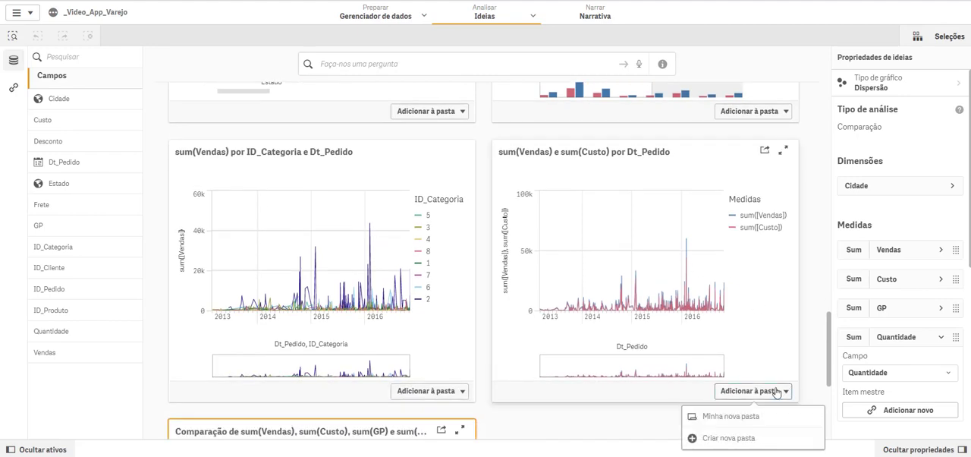
pyautogui.click(730, 418)
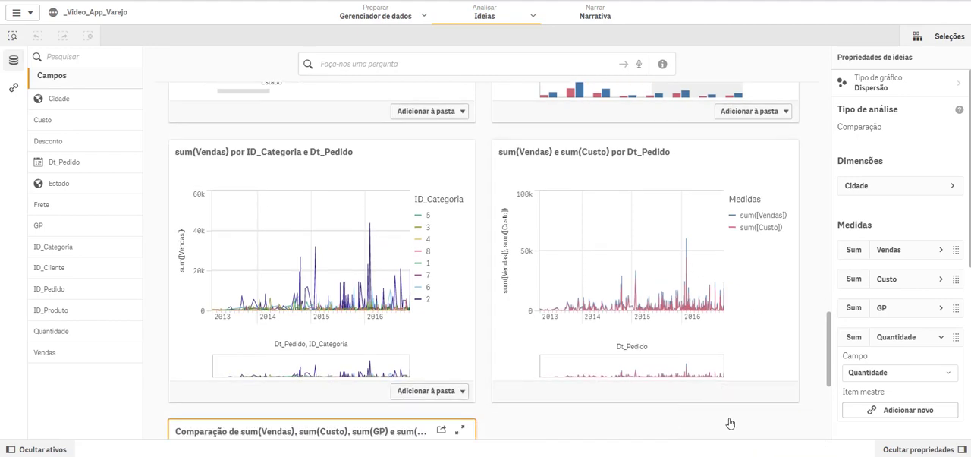
# Step: Add the Contribuição de Estado com o sum(Custo) total chart to Minha nova pasta
pyautogui.scroll(3, 802, 309)
pyautogui.scroll(1, 802, 309)
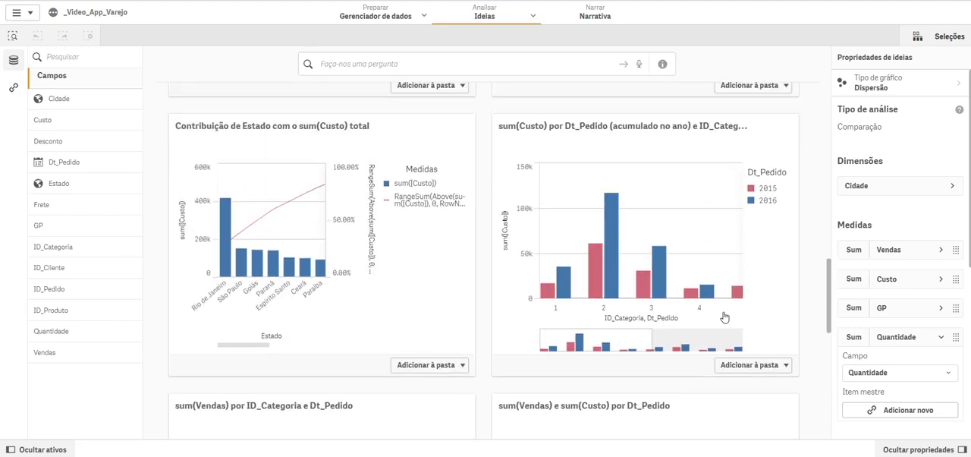
pyautogui.click(453, 370)
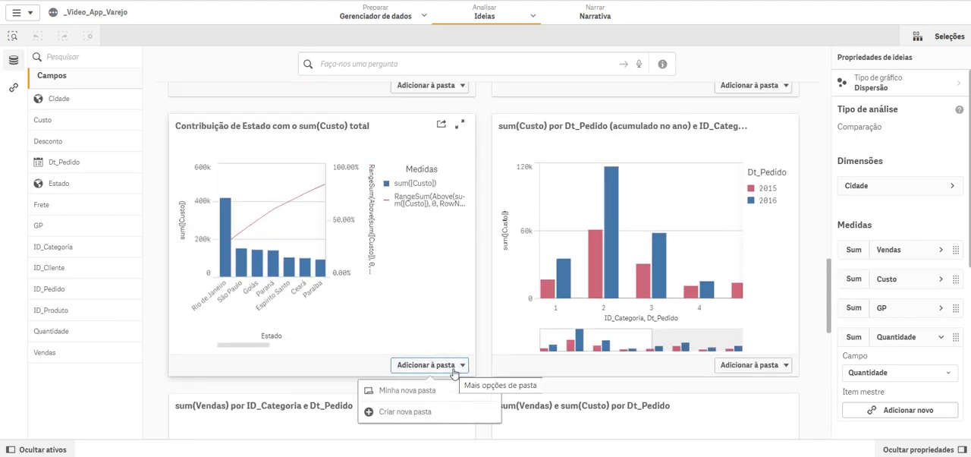
pyautogui.click(404, 391)
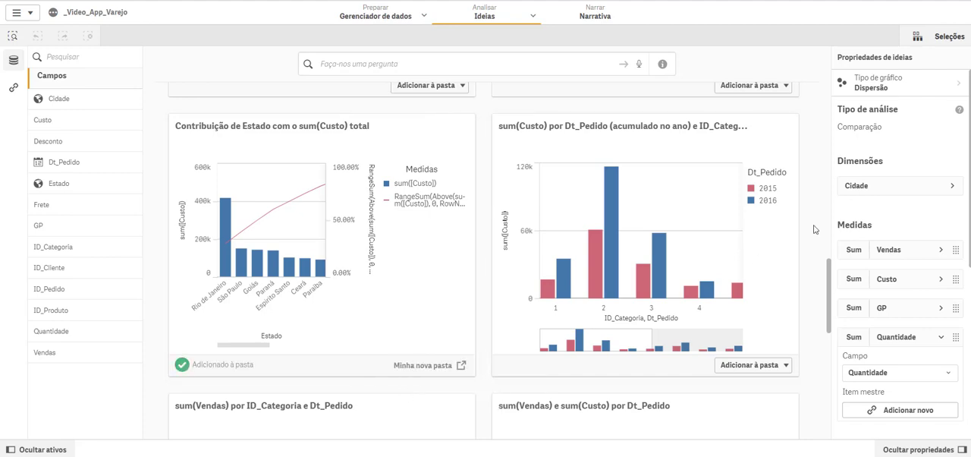
# Step: Add the sum(Vendas) e sum(Custo) por Cidade map and the sum(Vendas) por ID_Cliente bar chart to Minha nova pasta
pyautogui.scroll(1, 813, 229)
pyautogui.scroll(5, 814, 229)
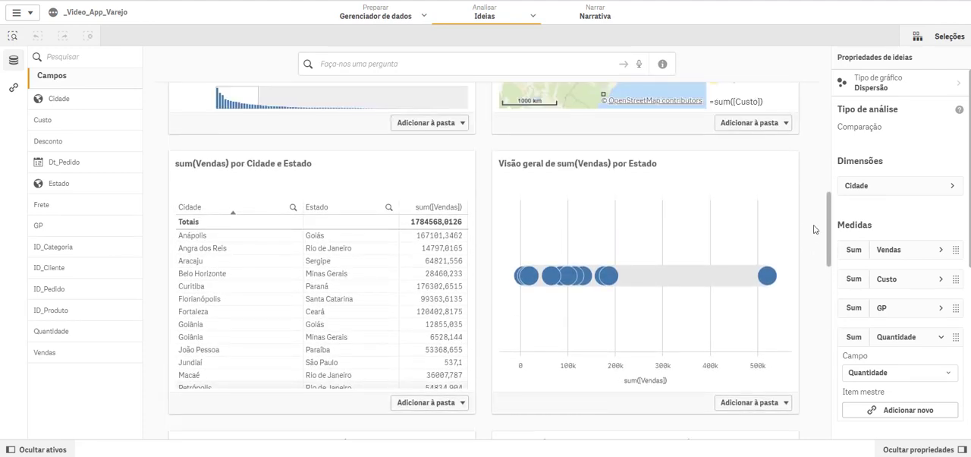
pyautogui.scroll(5, 814, 229)
pyautogui.scroll(-2, 816, 221)
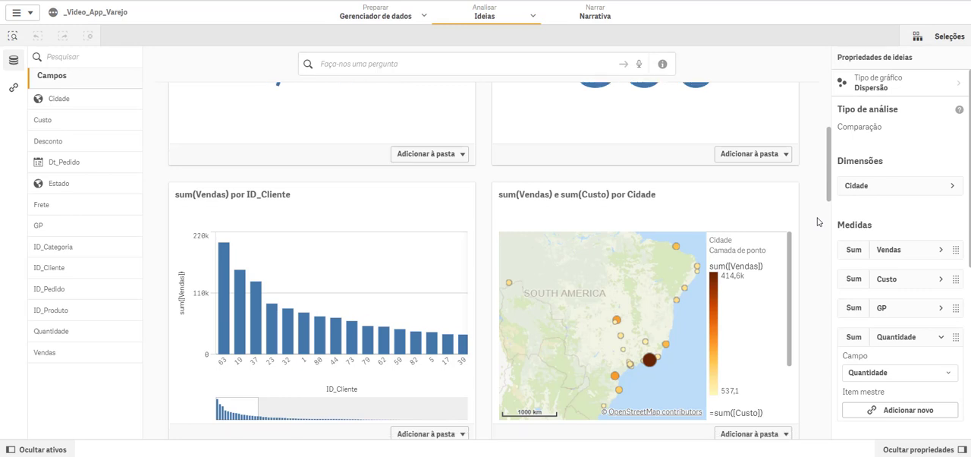
pyautogui.click(775, 378)
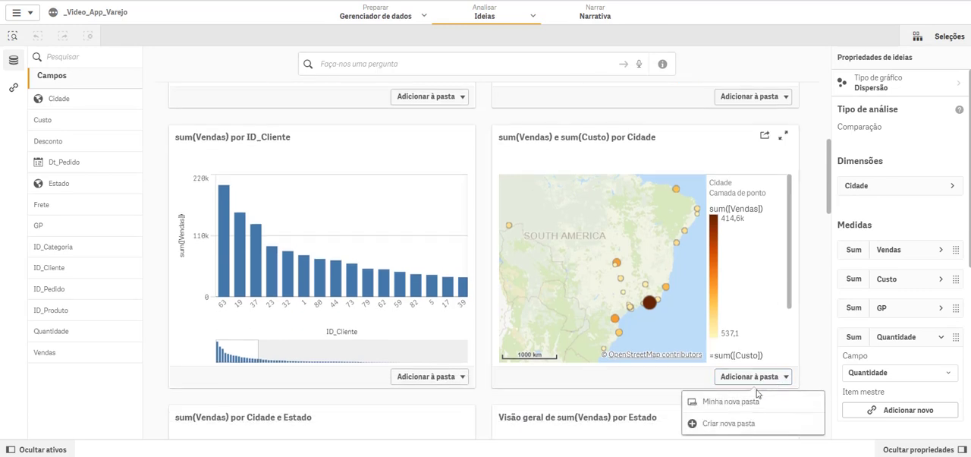
pyautogui.click(716, 403)
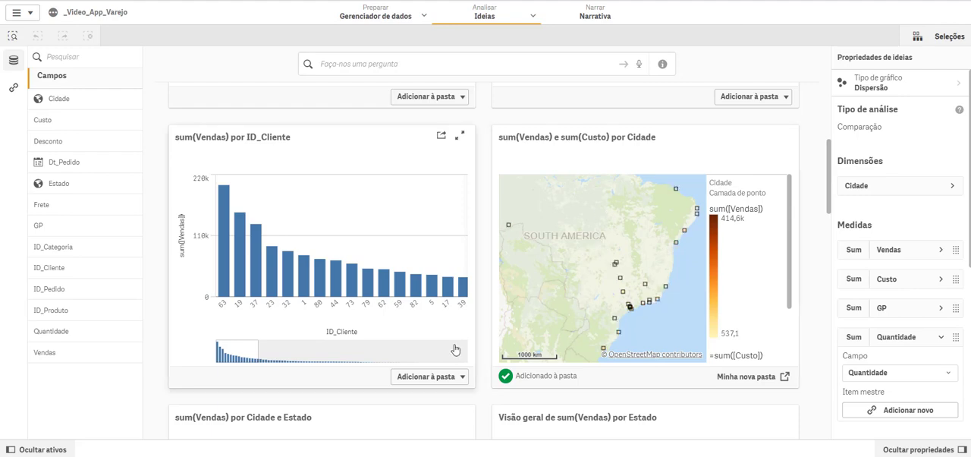
pyautogui.click(442, 379)
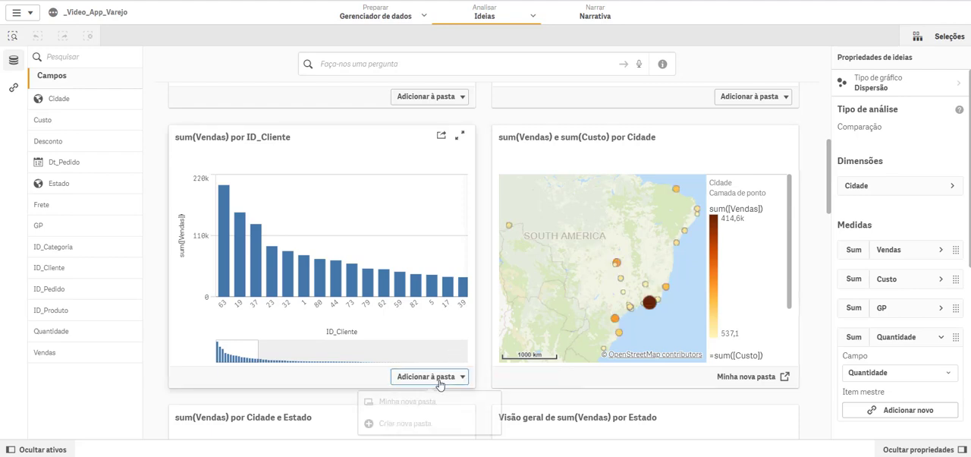
pyautogui.click(406, 402)
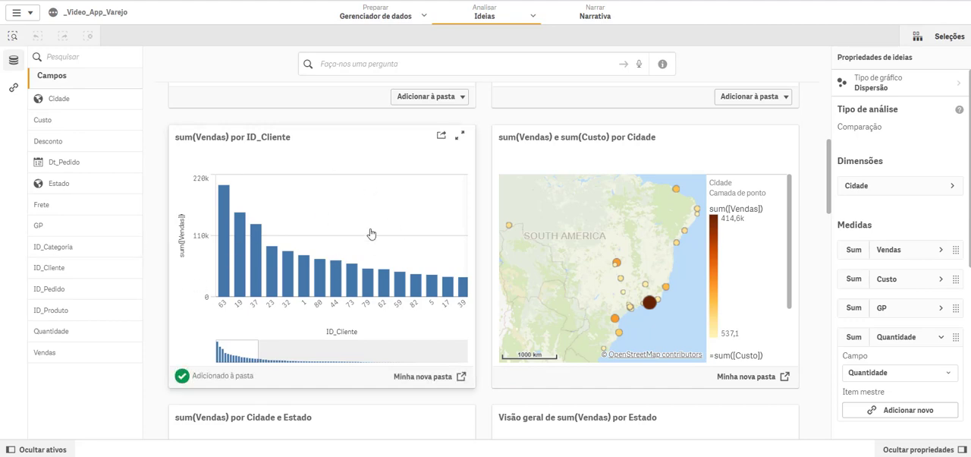
# Step: Add the countDistinct(ID_Pedido) indicator to Minha nova pasta
pyautogui.scroll(3, 827, 168)
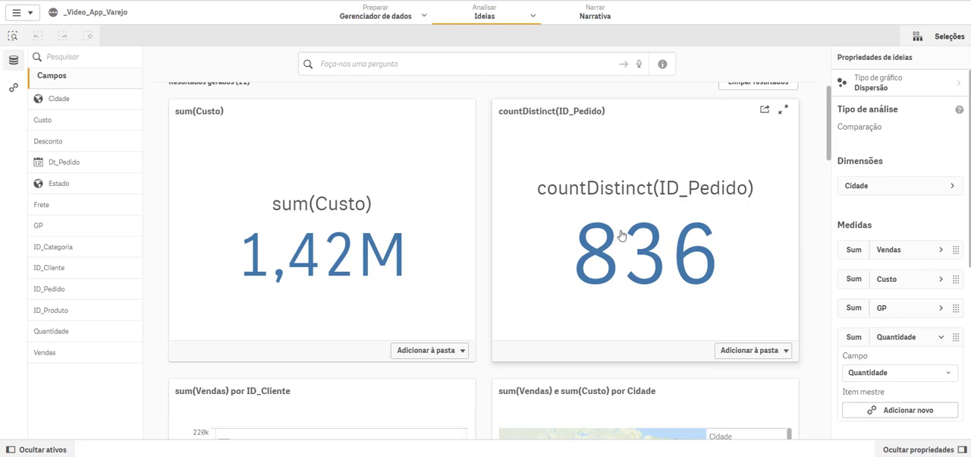
pyautogui.click(769, 353)
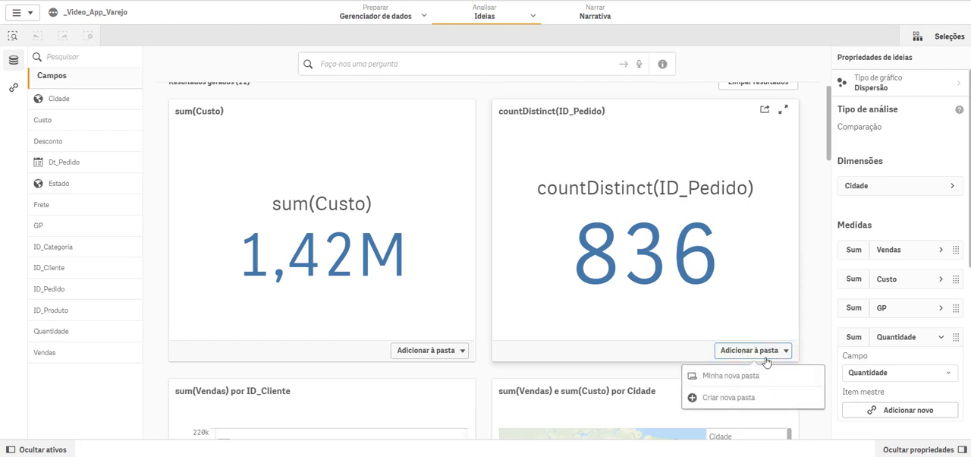
pyautogui.click(731, 381)
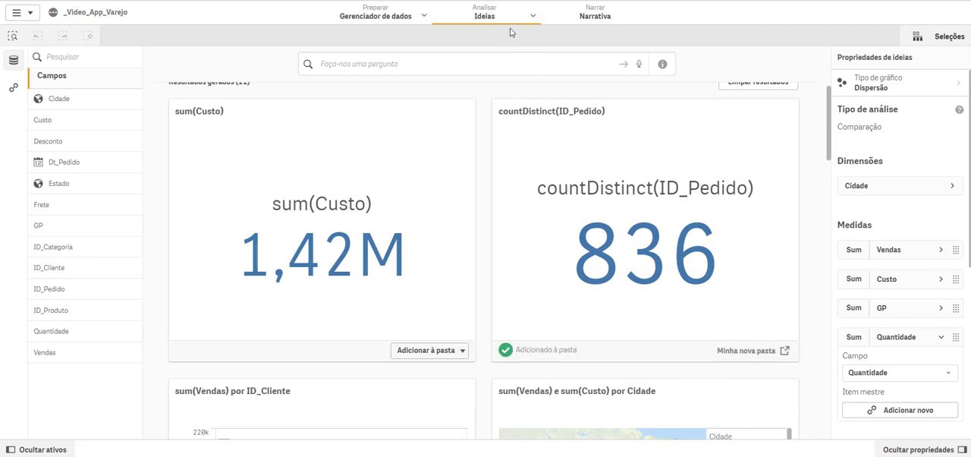
# Step: Open the sheet Minha nova pasta, test selecting the states Minas Gerais through Acre in the Estado contribution chart, and cancel the selection
pyautogui.moveTo(506, 17)
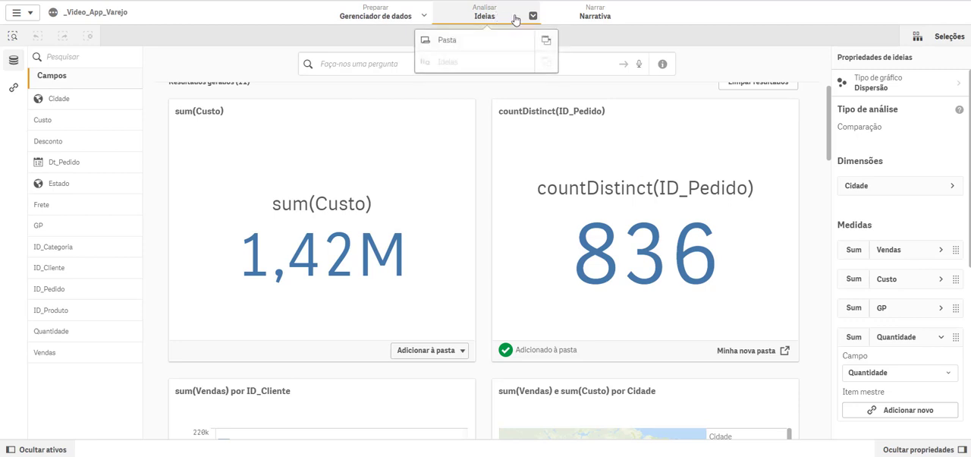
pyautogui.click(447, 44)
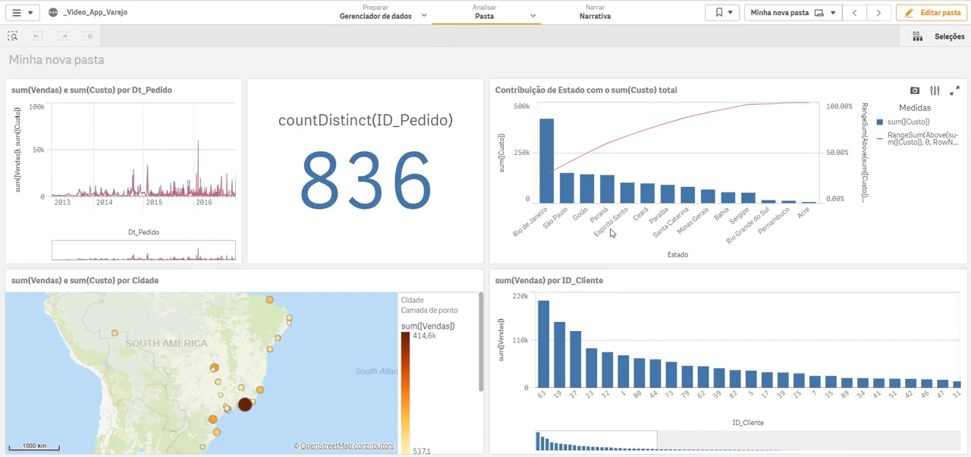
pyautogui.moveTo(646, 218); pyautogui.dragTo(743, 227)
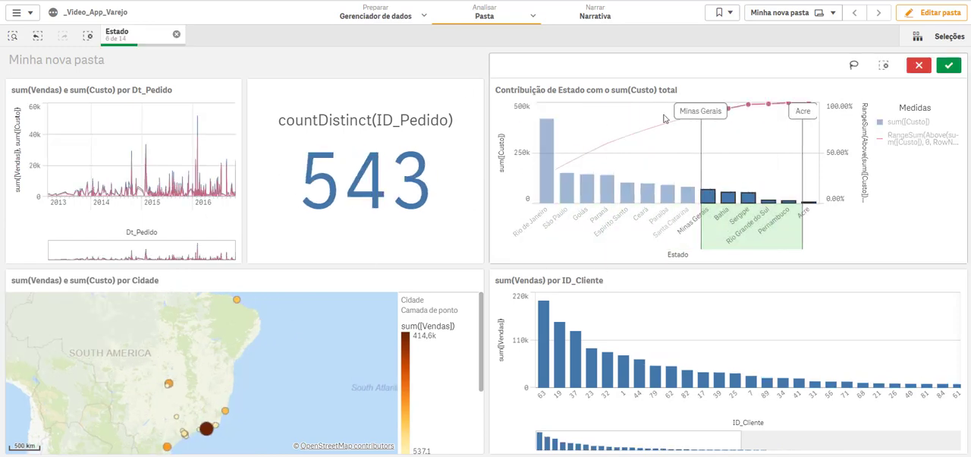
pyautogui.click(917, 67)
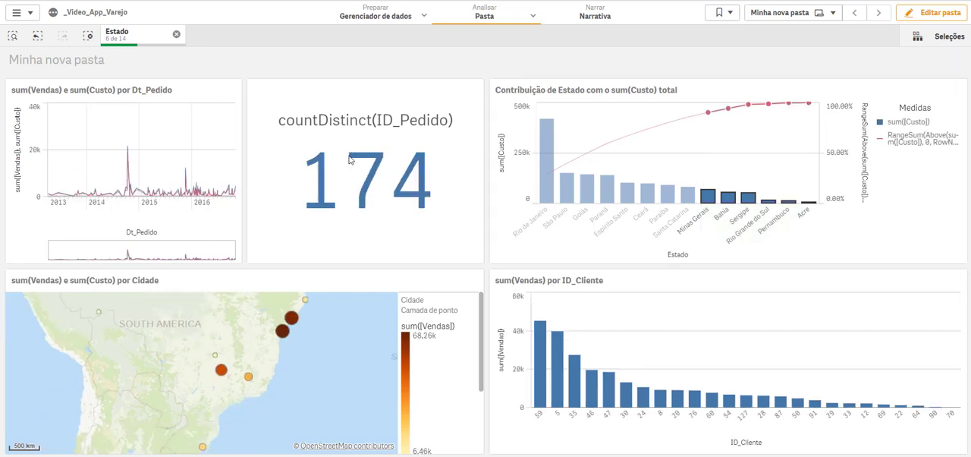
# Step: Filter the Dt_Pedido line chart to 2016, narrow it to February 2016 in the enlarged chart, and clear the date selection
pyautogui.click(209, 206)
pyautogui.click(224, 67)
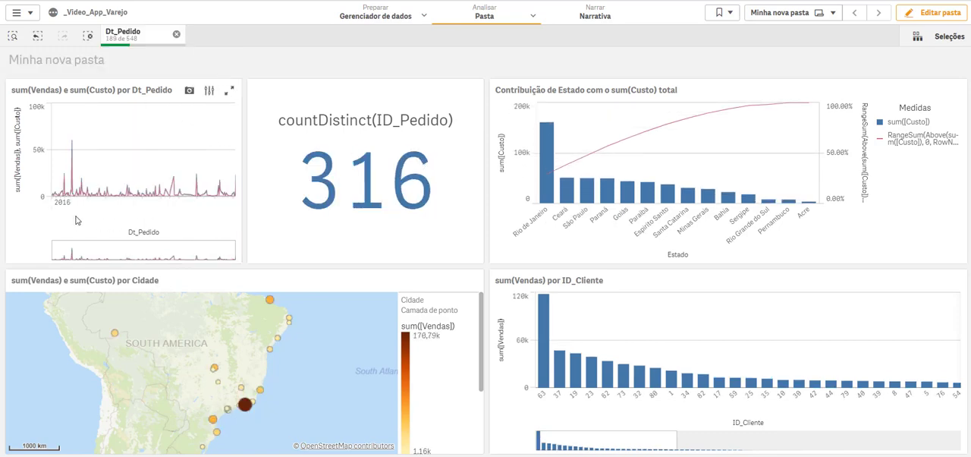
pyautogui.click(229, 92)
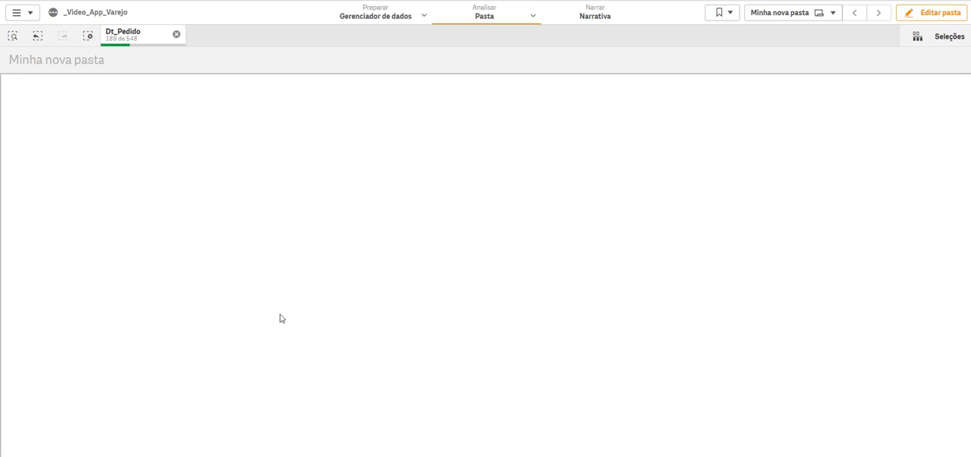
pyautogui.click(175, 396)
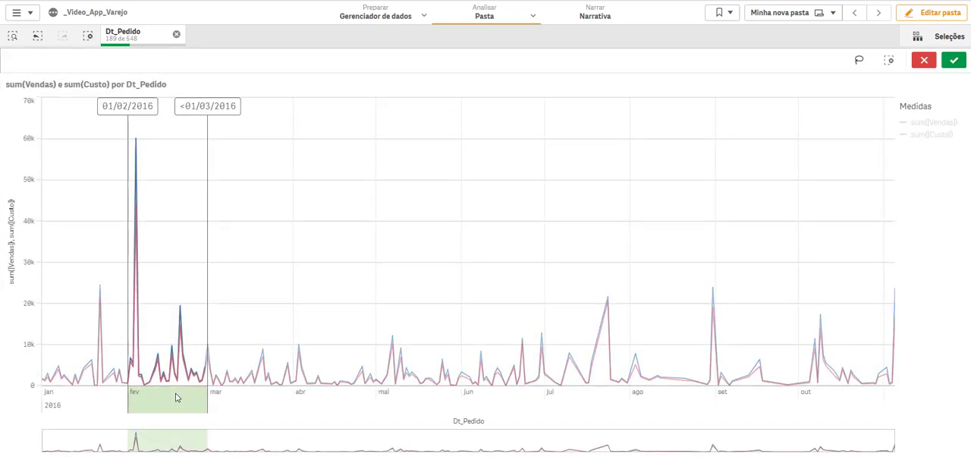
pyautogui.click(953, 60)
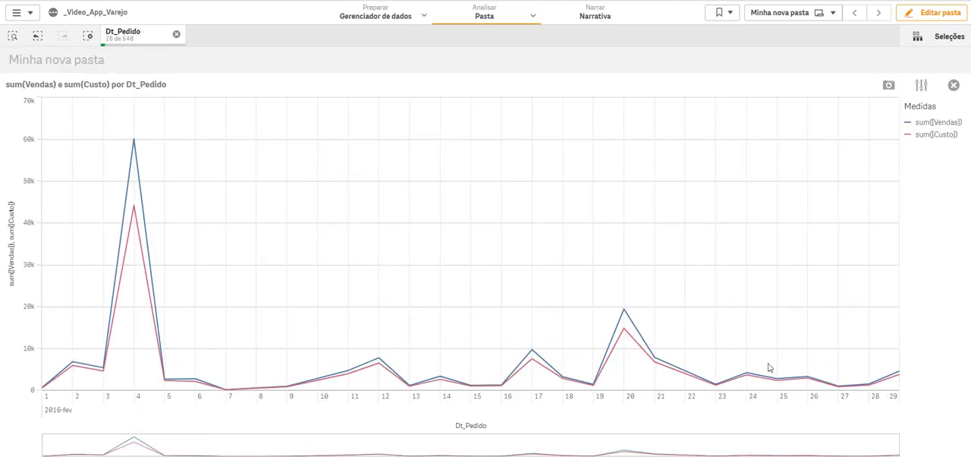
pyautogui.click(954, 86)
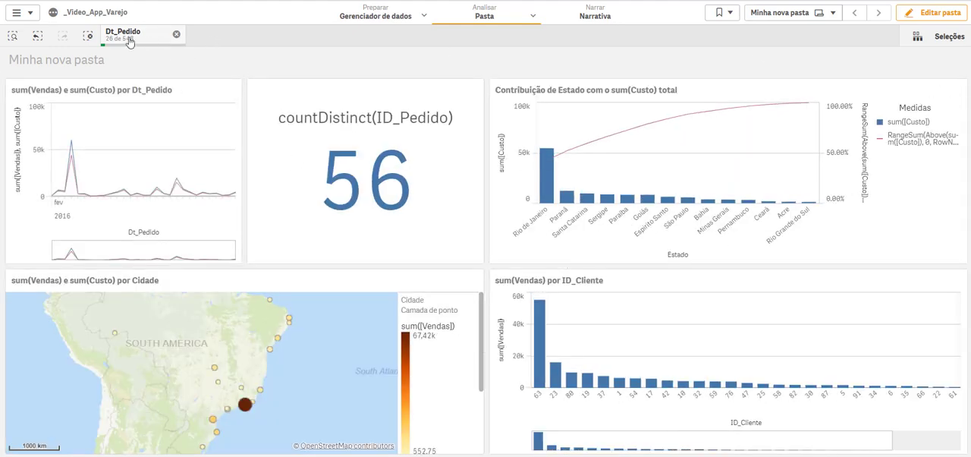
pyautogui.click(176, 35)
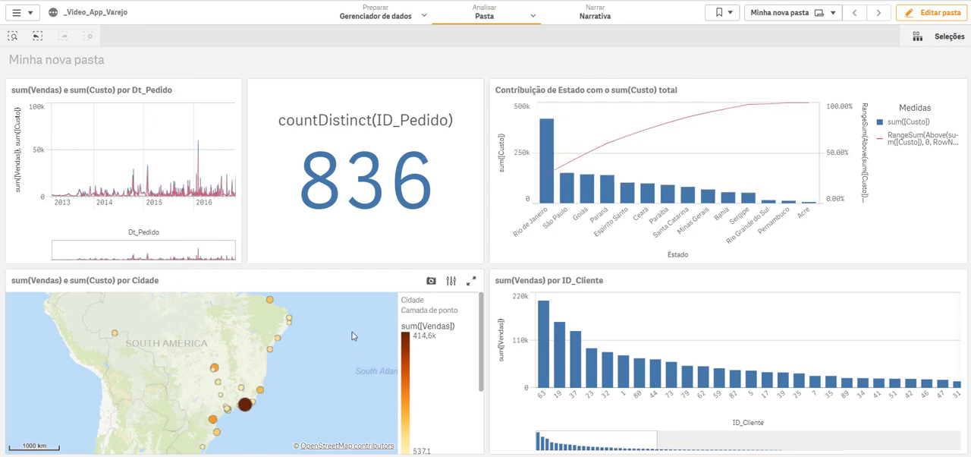
# Step: Lasso-select the southeastern cities on the Cidade map, add the northernmost coastal city and the far western city, and confirm the selection
pyautogui.click(331, 346)
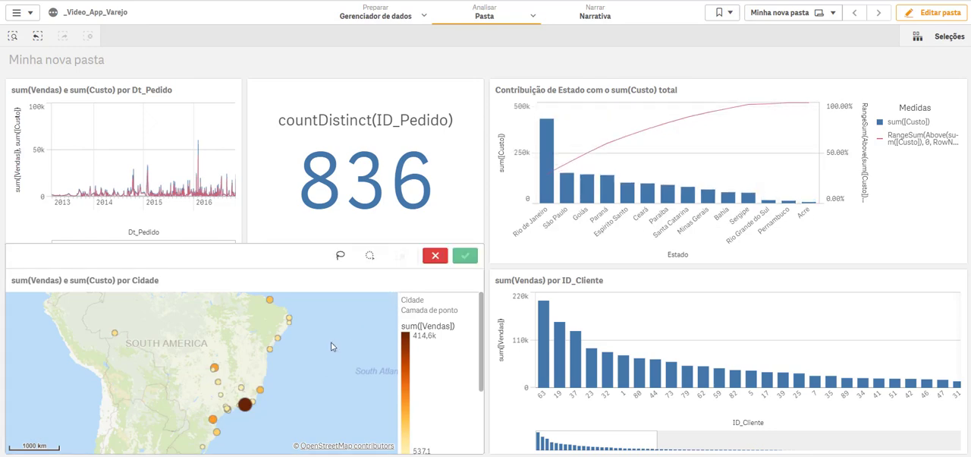
pyautogui.click(339, 254)
pyautogui.moveTo(293, 373)
pyautogui.mouseDown()
pyautogui.moveTo(222, 396)
pyautogui.moveTo(244, 428)
pyautogui.moveTo(283, 393)
pyautogui.moveTo(278, 377)
pyautogui.mouseUp()
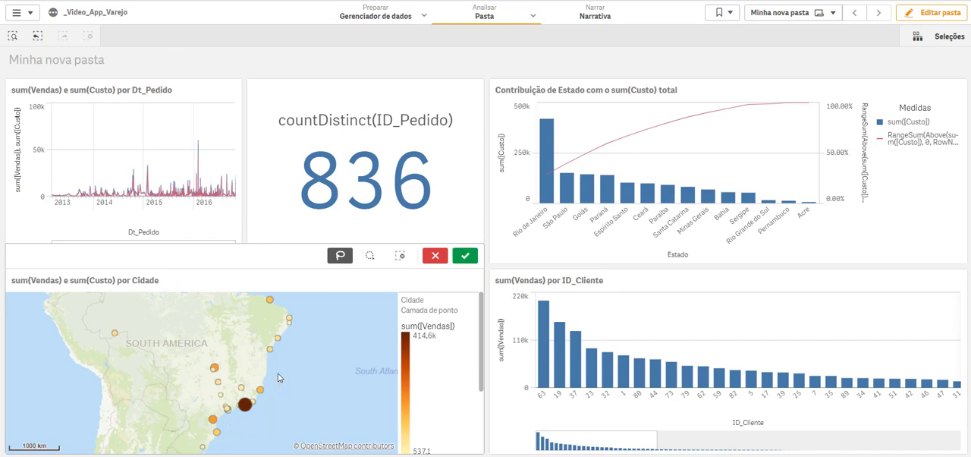
pyautogui.click(270, 301)
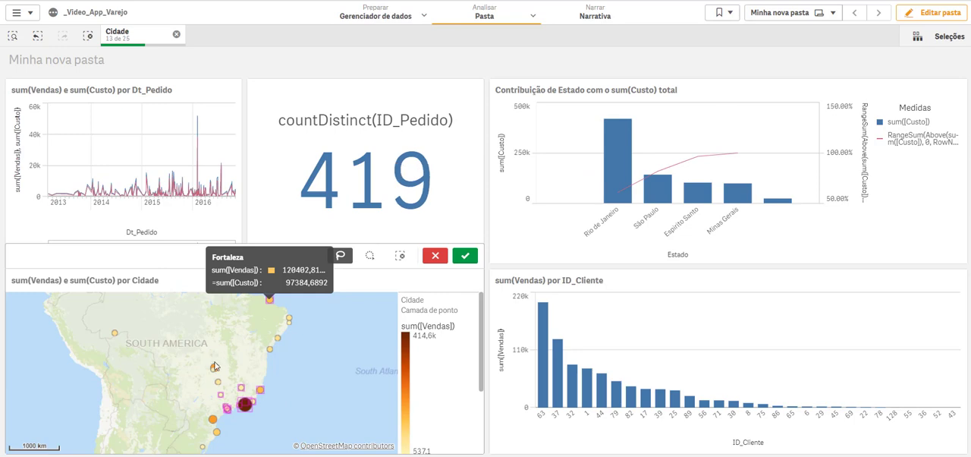
pyautogui.click(115, 335)
pyautogui.click(474, 260)
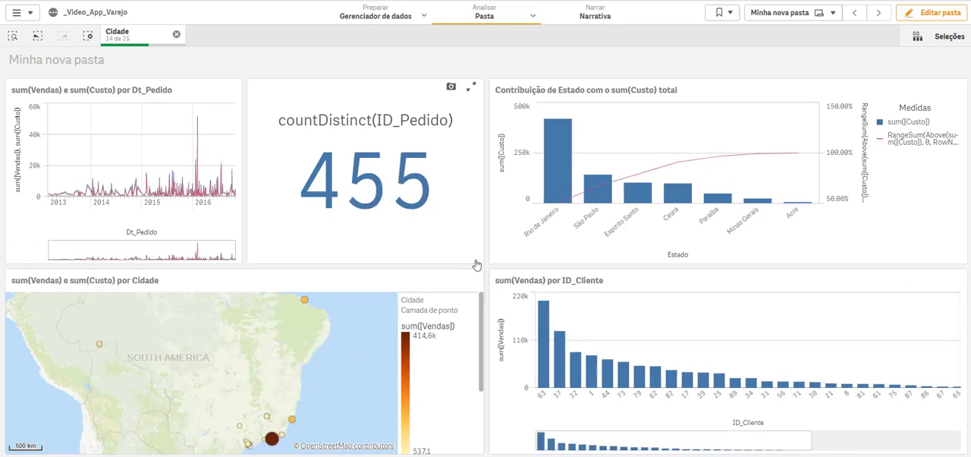
# Step: Narrow the Cidade selection to a sum(Vendas) range of 72,45k to 157,39k using the map's colour legend
pyautogui.moveTo(401, 382); pyautogui.dragTo(393, 332)
pyautogui.moveTo(412, 382); pyautogui.dragTo(416, 347)
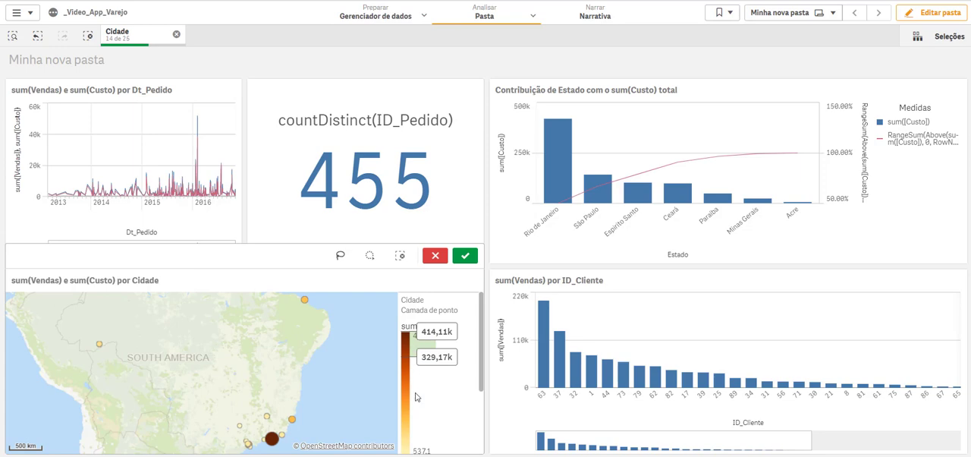
pyautogui.moveTo(416, 396); pyautogui.dragTo(414, 426)
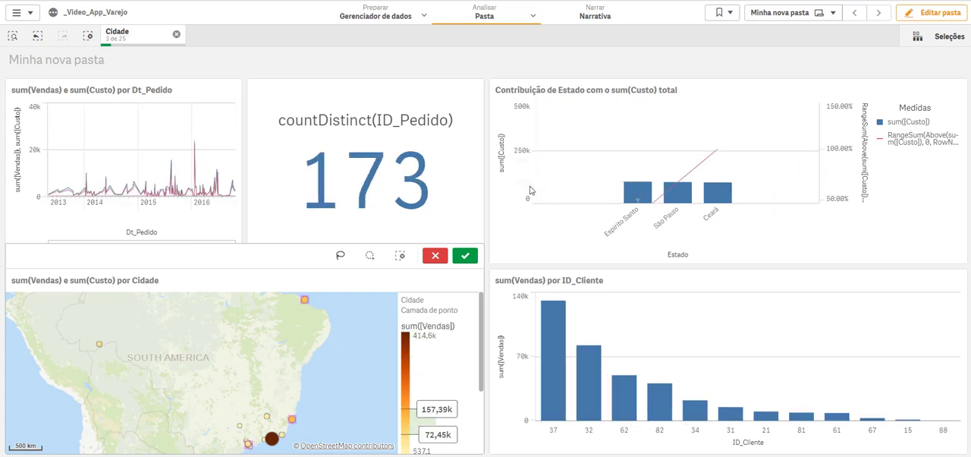
# Step: Select the second, third and fourth customer bars in the sum(Vendas) por ID_Cliente chart and clear all selections
pyautogui.click(596, 403)
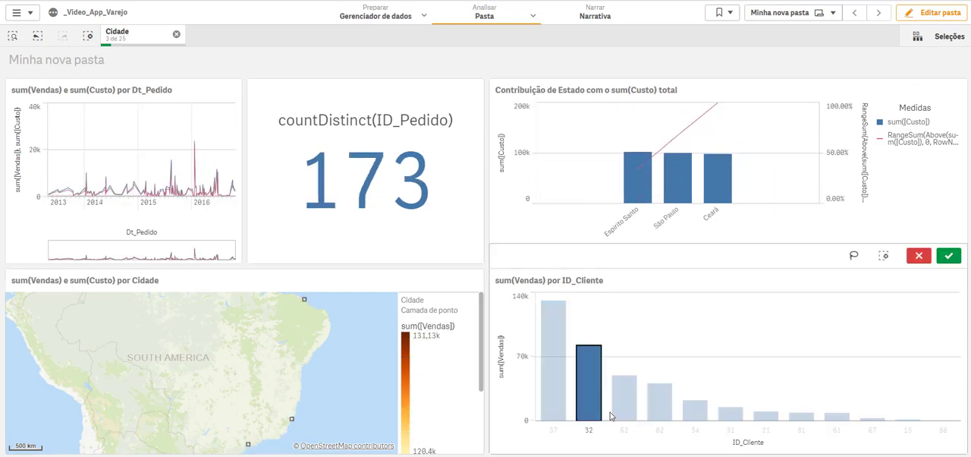
pyautogui.click(622, 414)
pyautogui.click(657, 410)
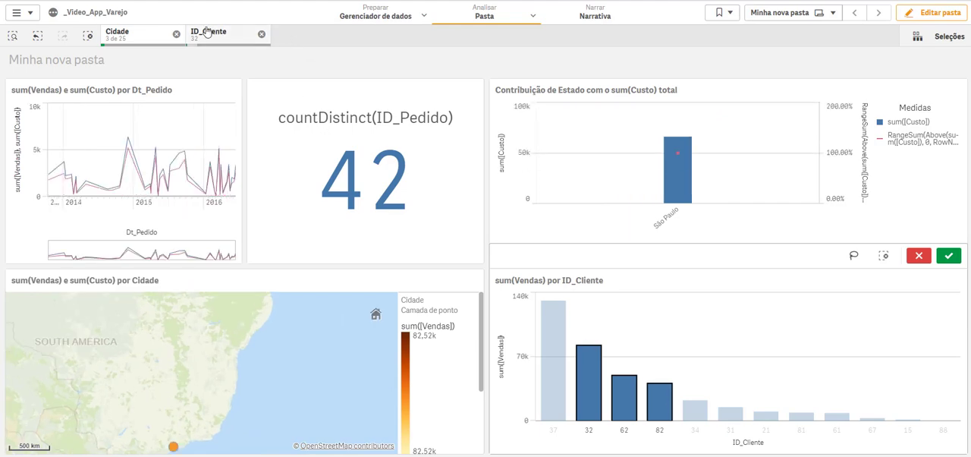
pyautogui.click(89, 34)
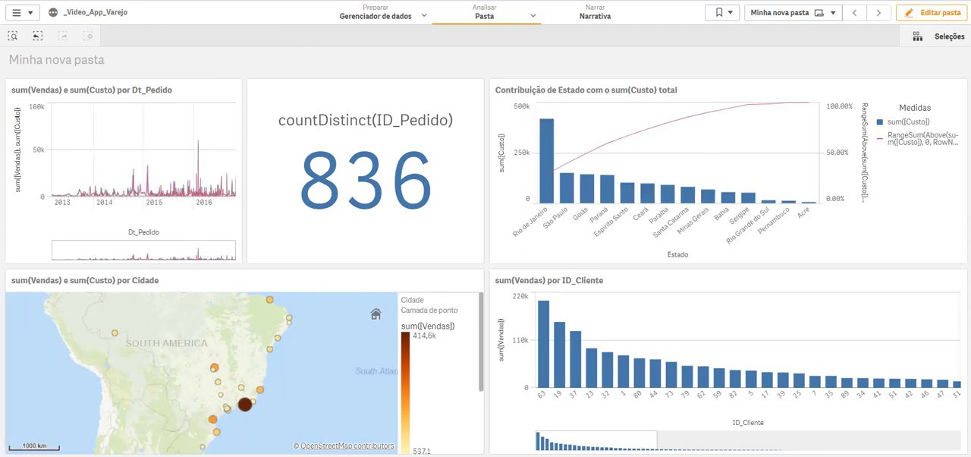
# Step: Exit full screen, close the calculator, and shrink the browser window to phone proportions to examine the sheet's responsive layout
pyautogui.press('F11')
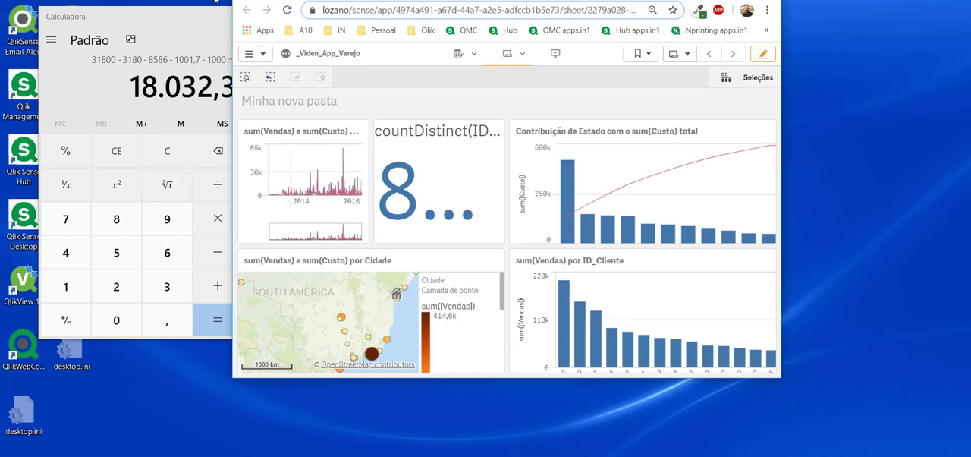
pyautogui.click(212, 24)
pyautogui.click(327, 16)
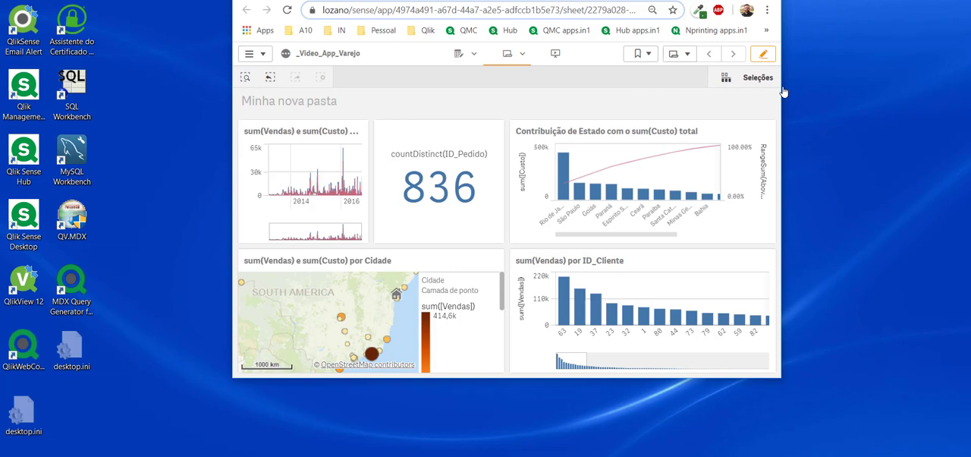
pyautogui.moveTo(782, 87); pyautogui.dragTo(549, 87)
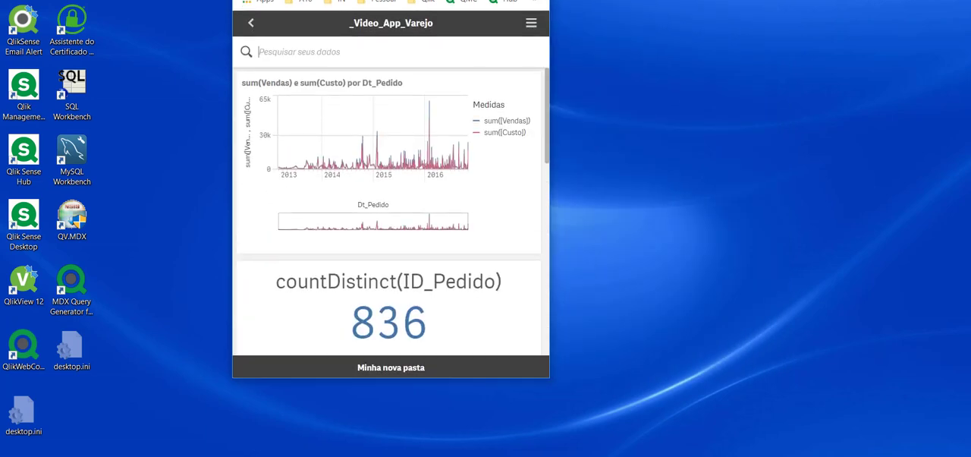
pyautogui.moveTo(422, 378); pyautogui.dragTo(420, 450)
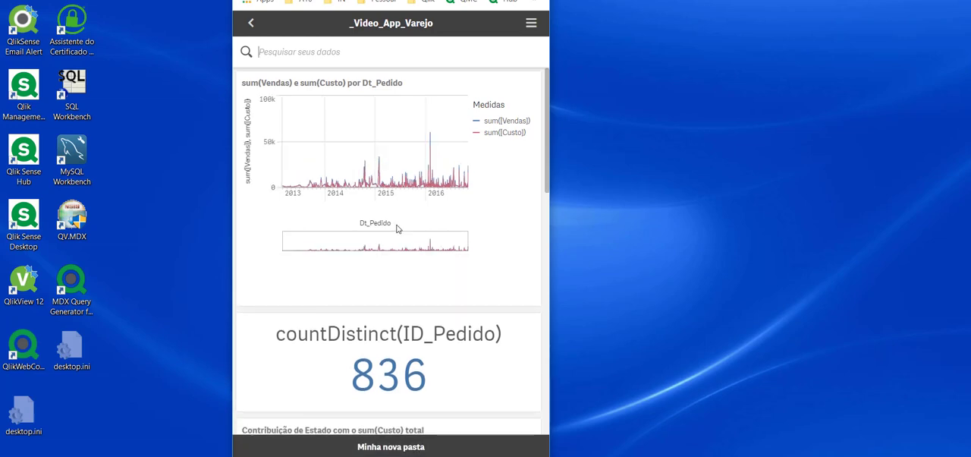
pyautogui.scroll(-10, 396, 229)
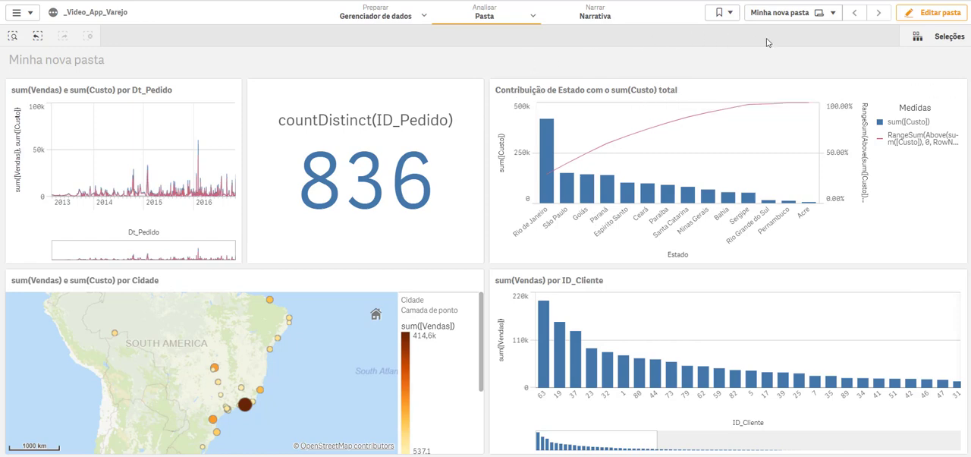
# Step: Open Minha nova pasta for editing and start adding a new data source from its field list
pyautogui.click(31, 16)
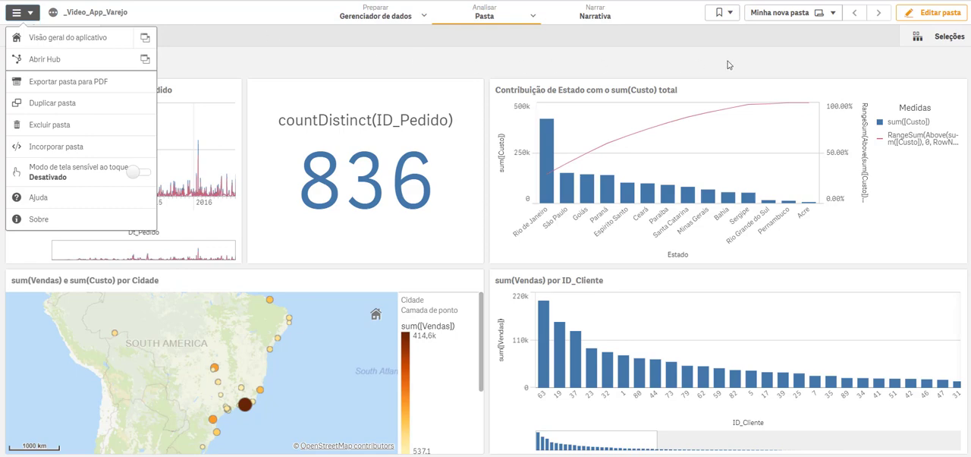
pyautogui.click(931, 14)
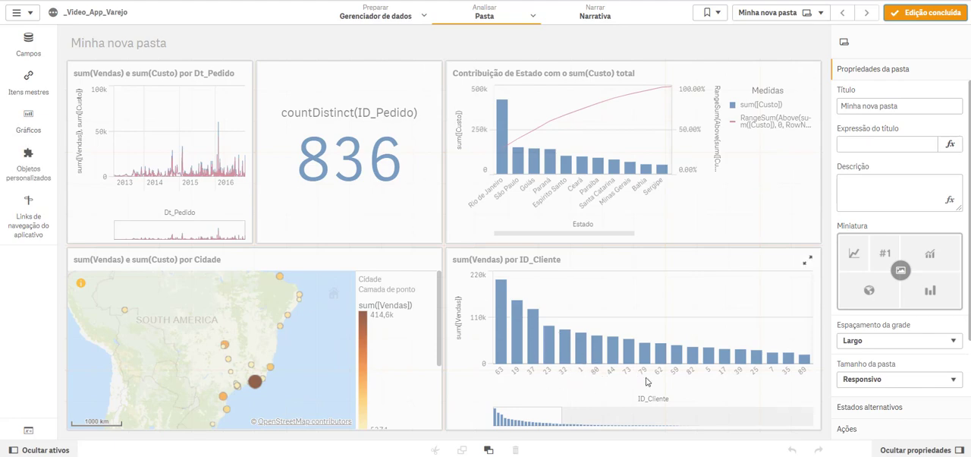
pyautogui.click(29, 42)
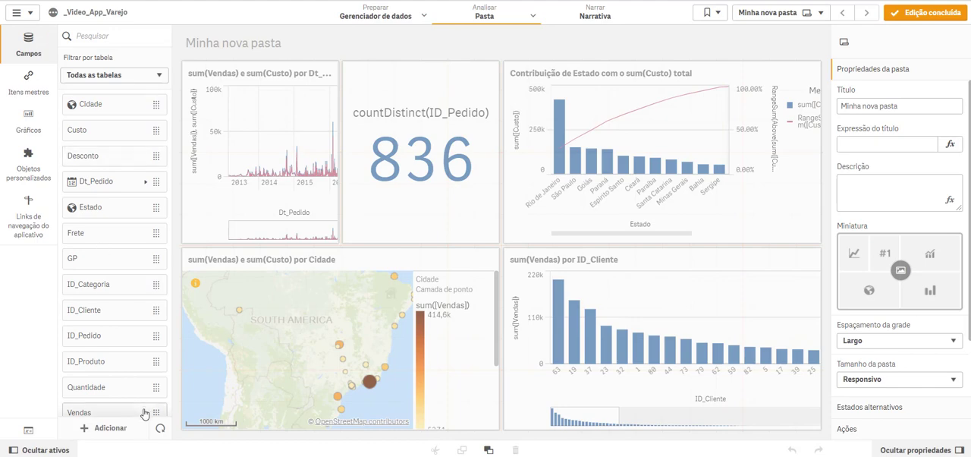
pyautogui.click(107, 428)
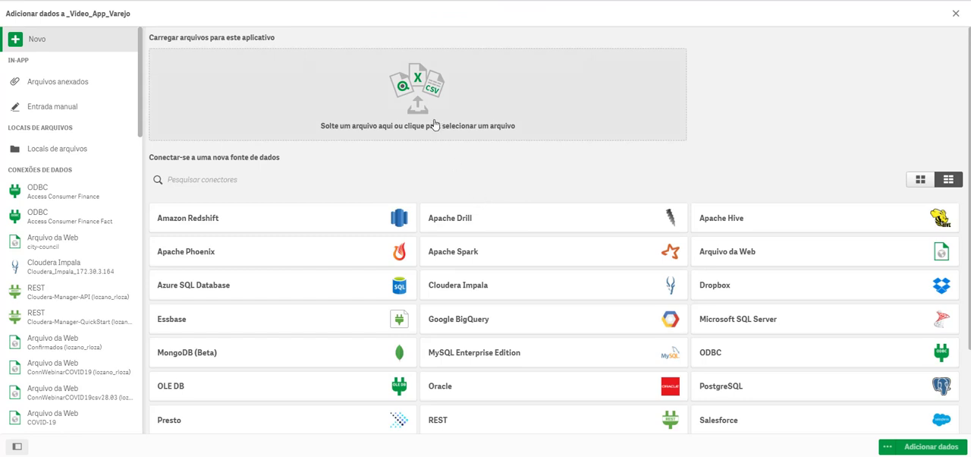
# Step: Upload the file Cliente.txt from the Demonstracao\Sense folder as the new data source
pyautogui.click(408, 90)
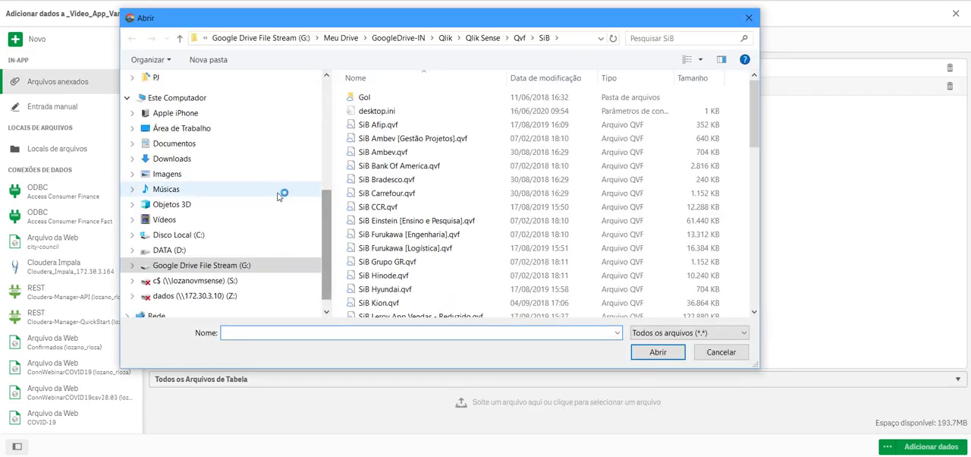
pyautogui.moveTo(326, 210); pyautogui.dragTo(326, 90)
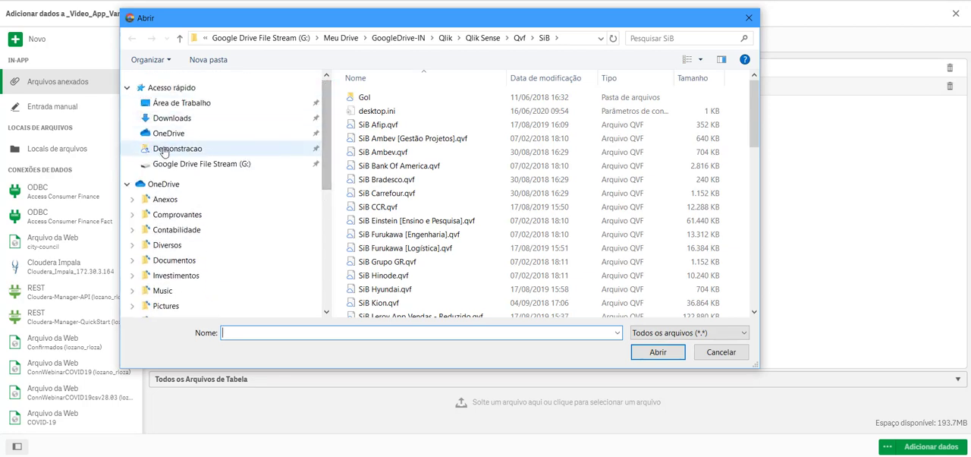
pyautogui.click(182, 148)
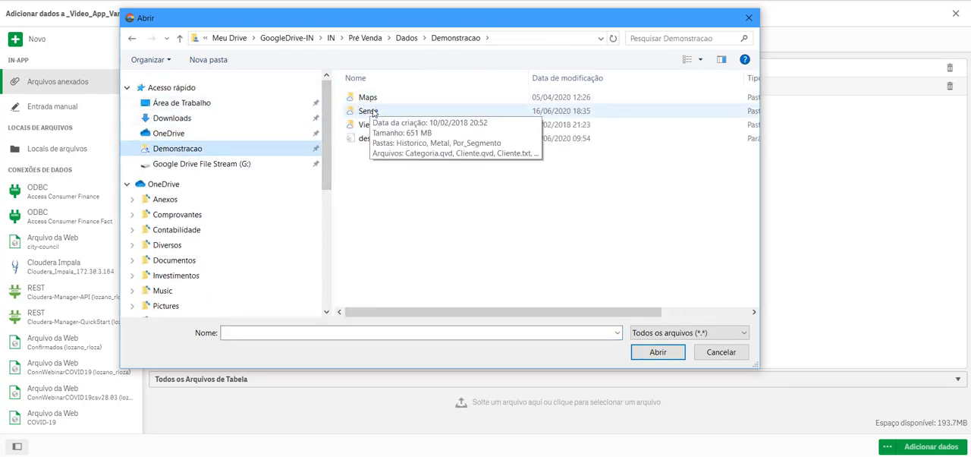
pyautogui.doubleClick(370, 111)
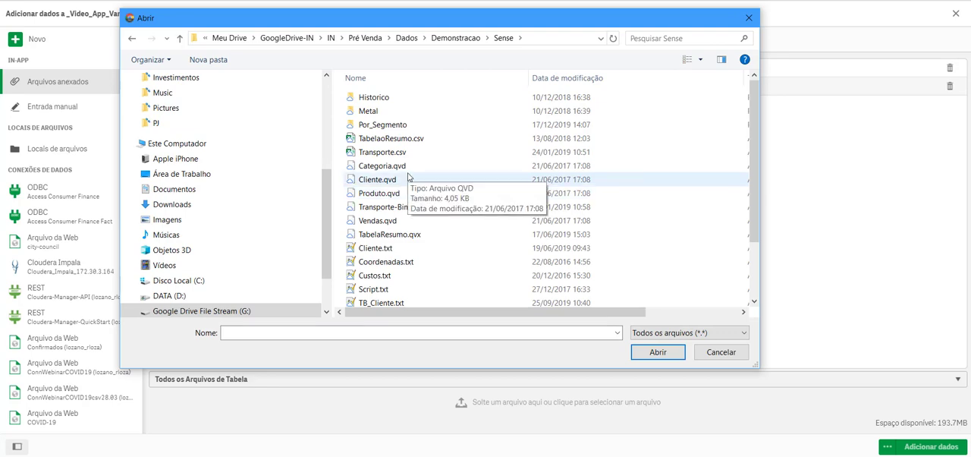
pyautogui.click(387, 249)
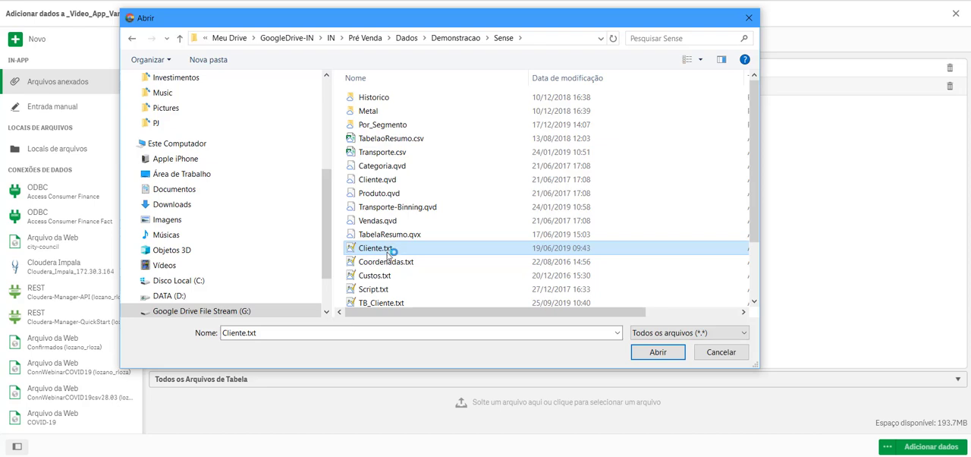
pyautogui.click(658, 356)
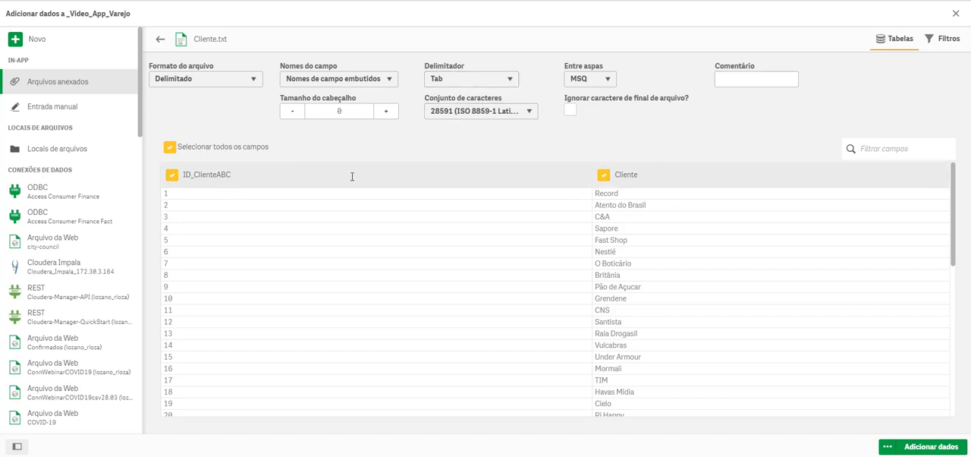
# Step: Keep the ID_ClienteABC field name and add the Cliente.txt table with both fields to the app
pyautogui.click(218, 175)
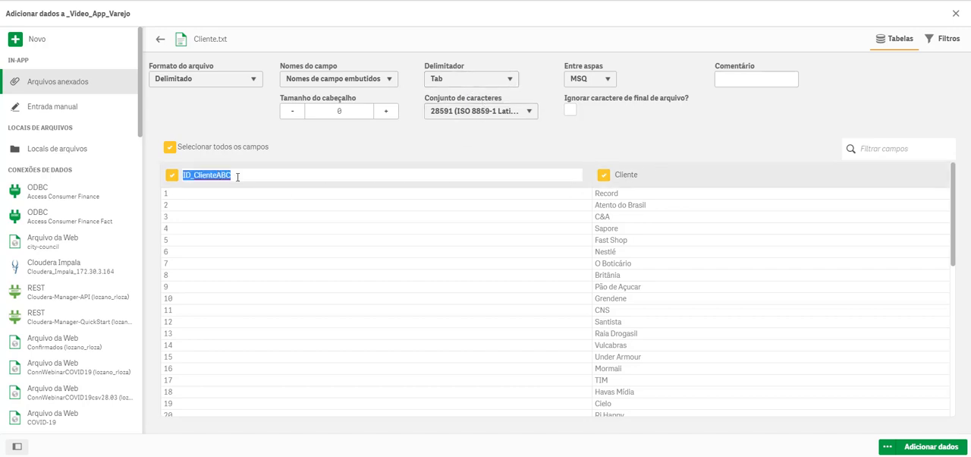
pyautogui.click(340, 150)
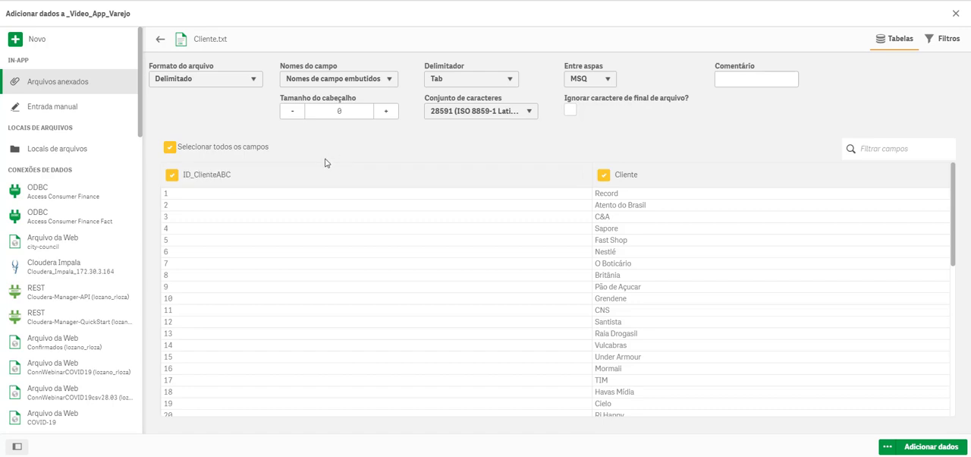
pyautogui.click(945, 446)
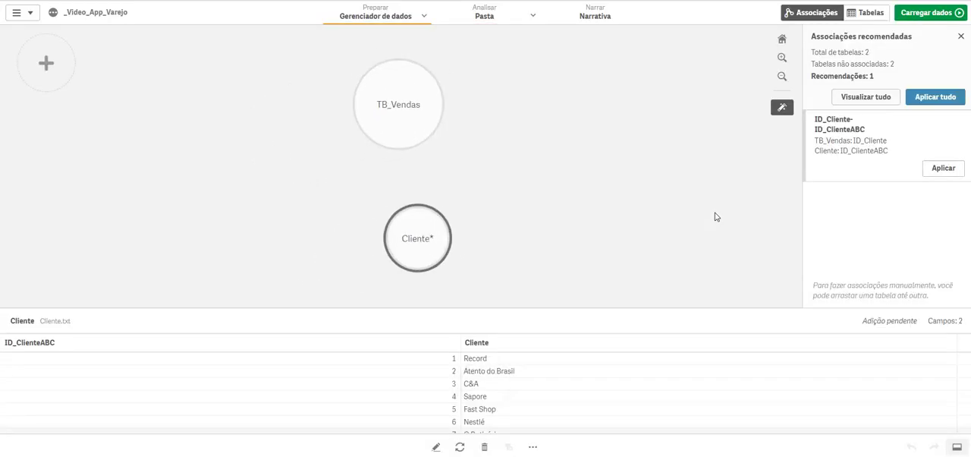
# Step: Add the Produto$ and Categoria$ tables from DadosSense-Categoria-e-Produto.xls in the Demonstracao\Sense folder to the app
pyautogui.click(424, 17)
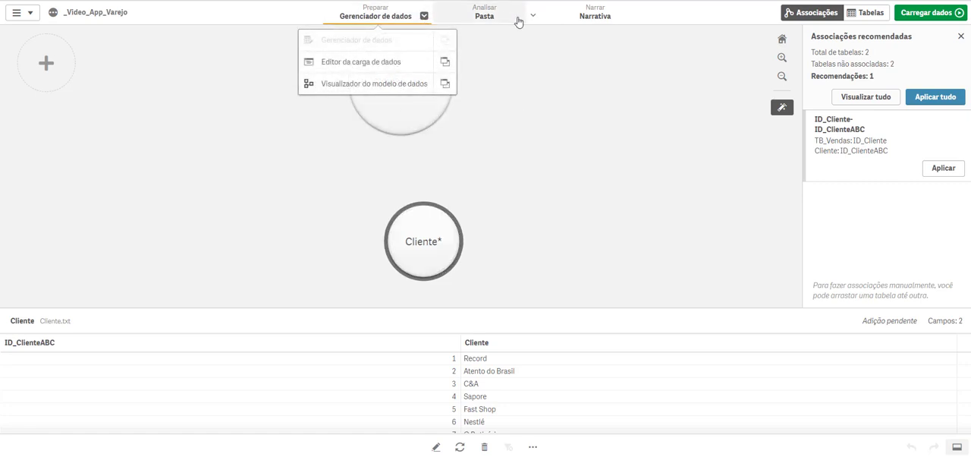
pyautogui.click(543, 123)
pyautogui.click(46, 66)
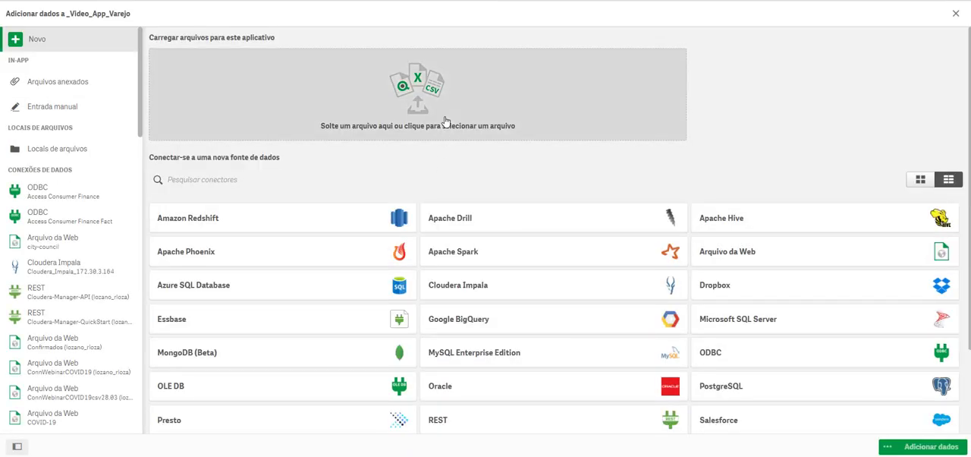
pyautogui.click(446, 121)
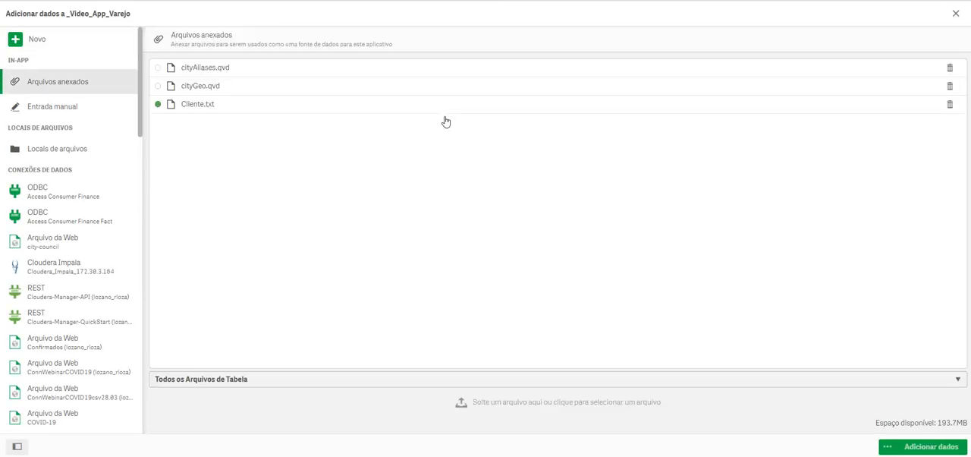
pyautogui.click(446, 122)
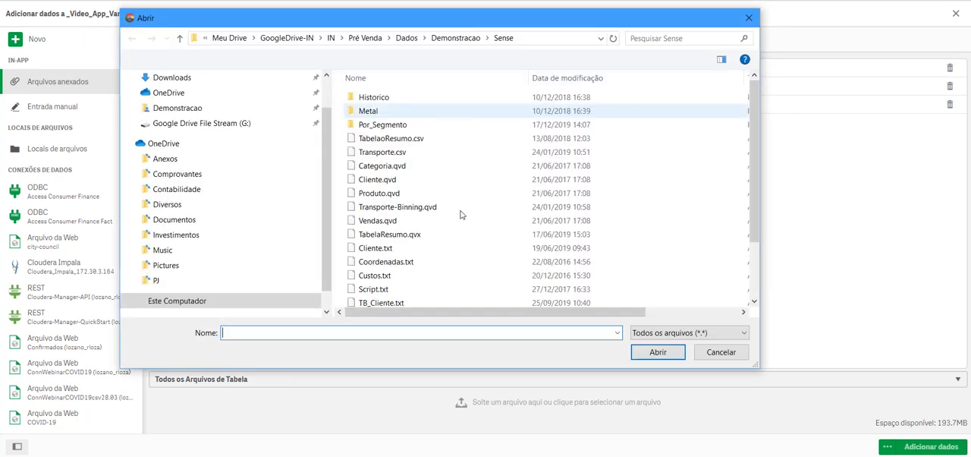
pyautogui.scroll(-2, 460, 214)
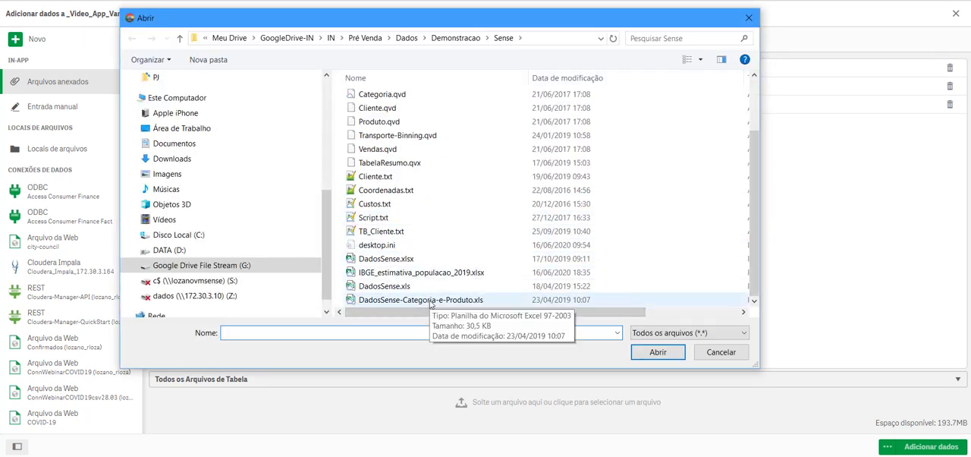
pyautogui.doubleClick(430, 300)
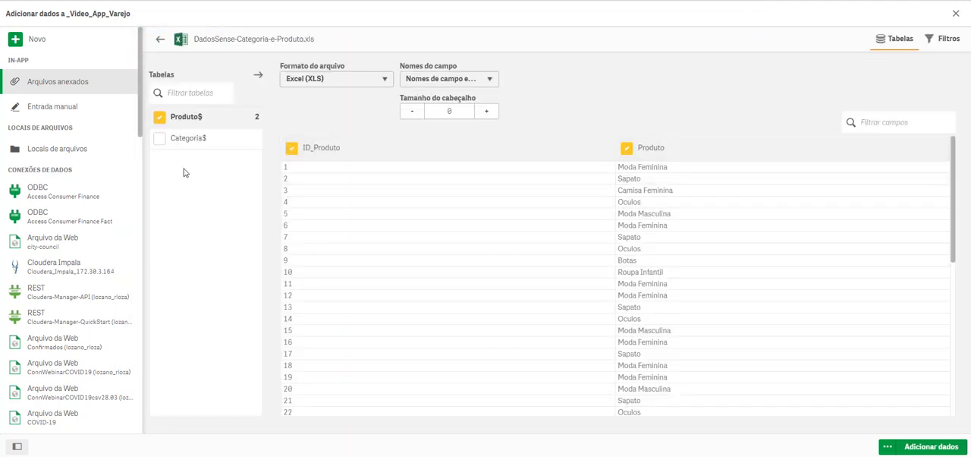
pyautogui.click(159, 139)
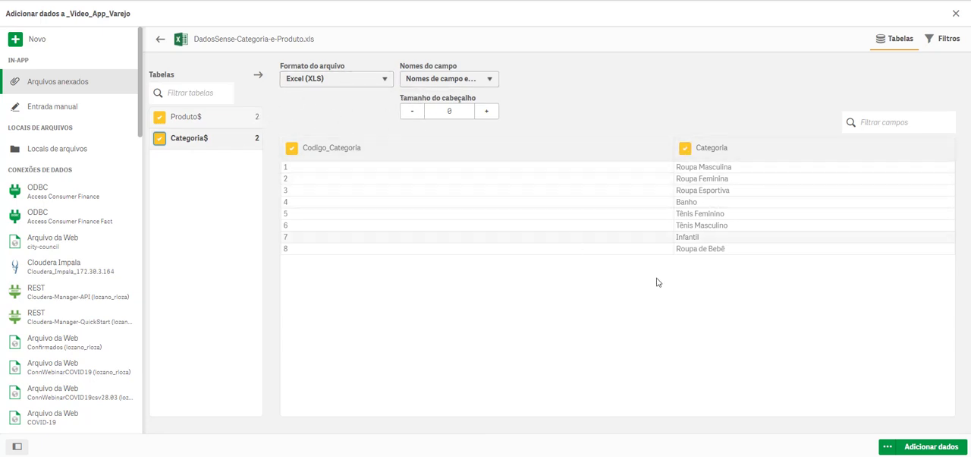
pyautogui.click(914, 447)
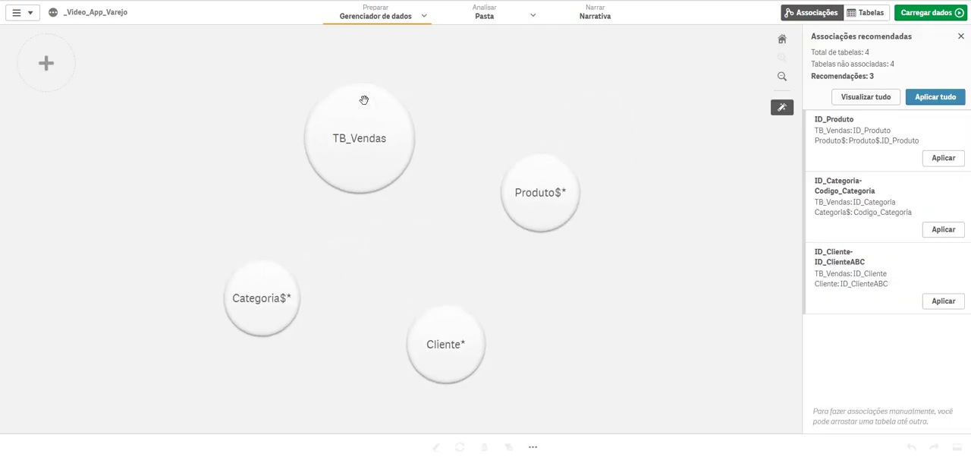
# Step: Preview the TB_Vendas and Produto$ data and move the Produto$ table around to check its possible associations with the other tables
pyautogui.click(358, 133)
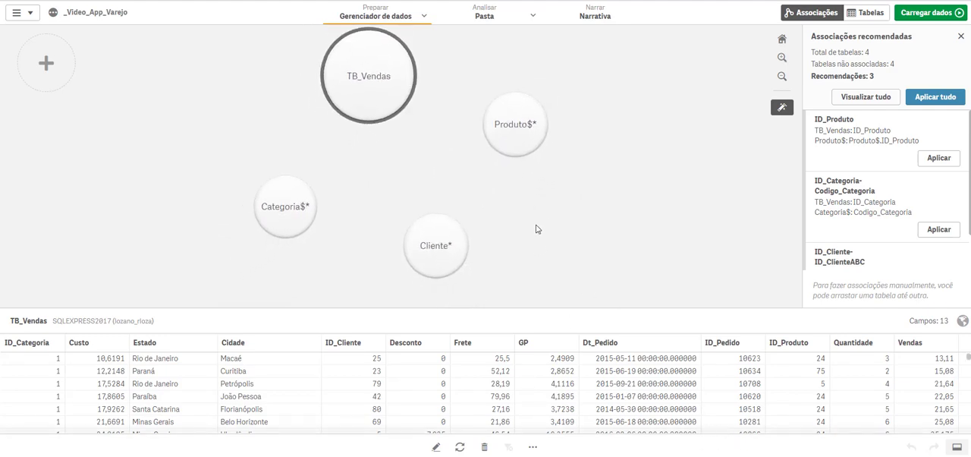
pyautogui.click(515, 124)
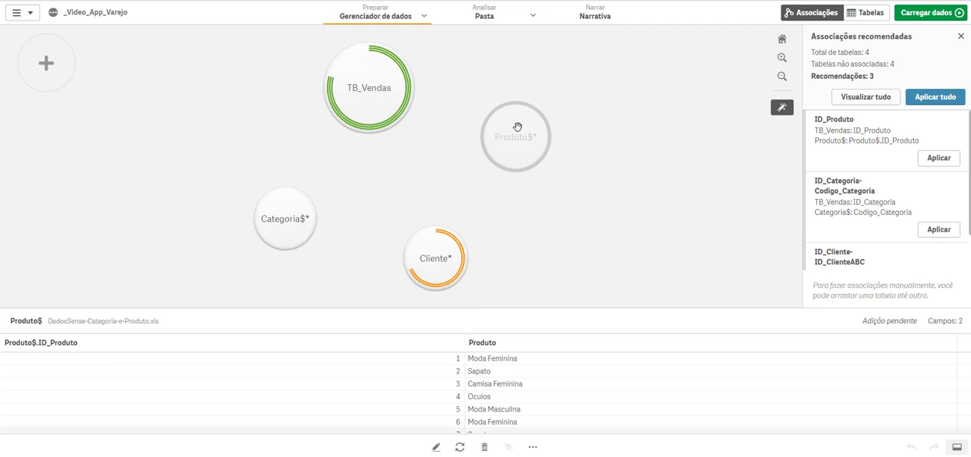
pyautogui.moveTo(516, 127); pyautogui.dragTo(576, 148)
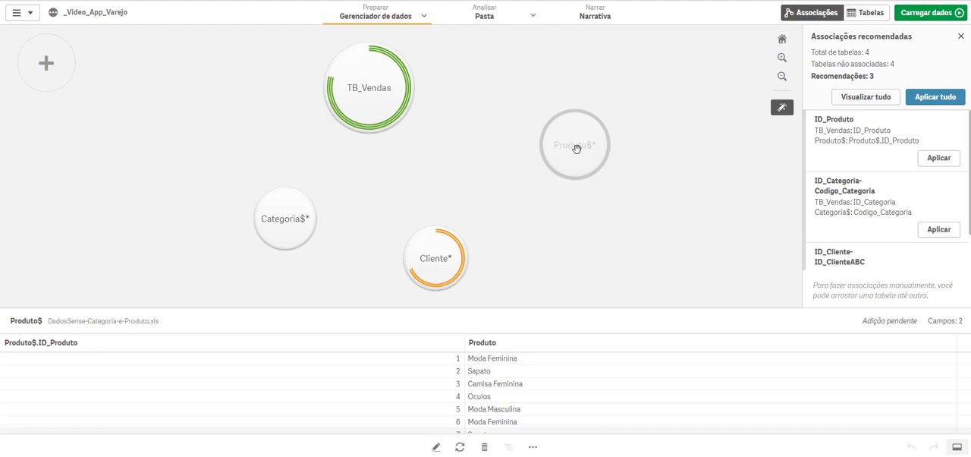
pyautogui.moveTo(577, 148); pyautogui.dragTo(494, 142)
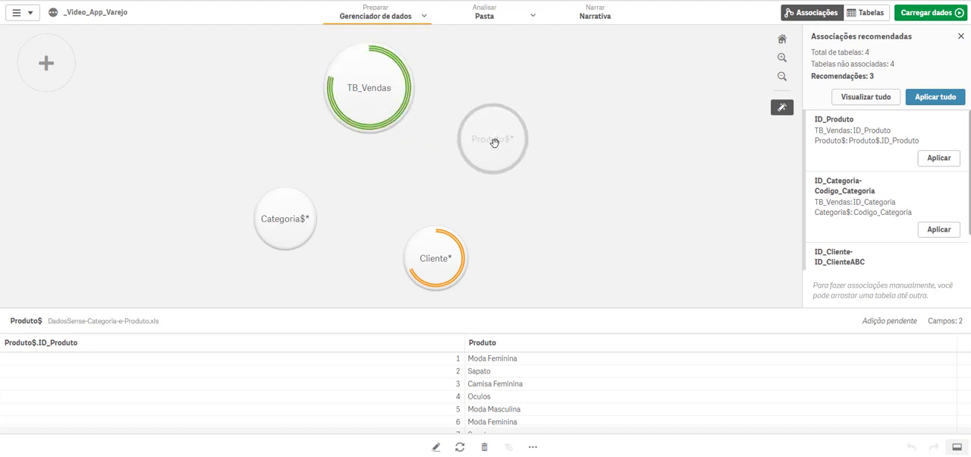
pyautogui.moveTo(493, 142); pyautogui.dragTo(493, 142)
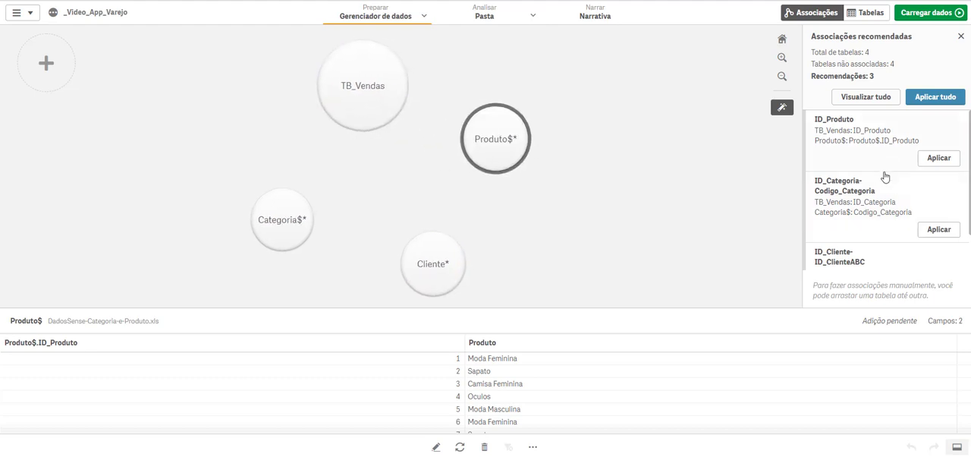
# Step: Preview and apply all recommended associations linking TB_Vendas with Produto$, Categoria$ and Cliente
pyautogui.scroll(-1, 893, 171)
pyautogui.scroll(1, 893, 225)
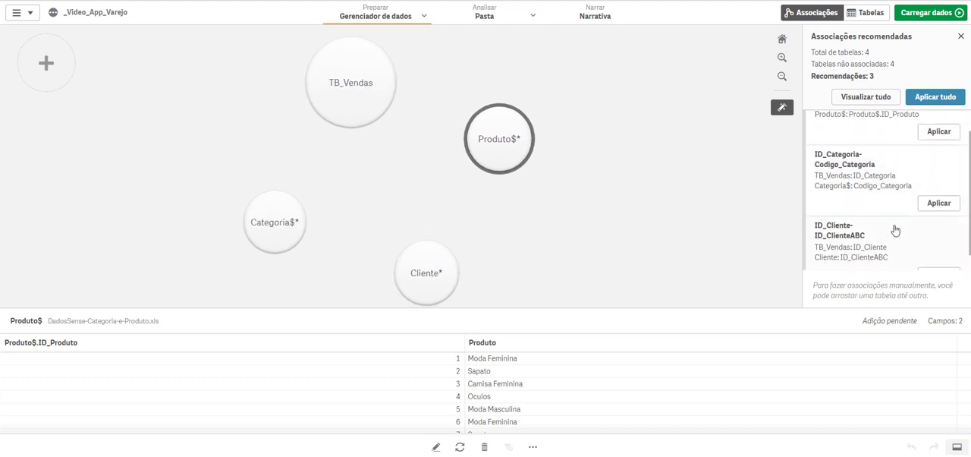
pyautogui.click(862, 97)
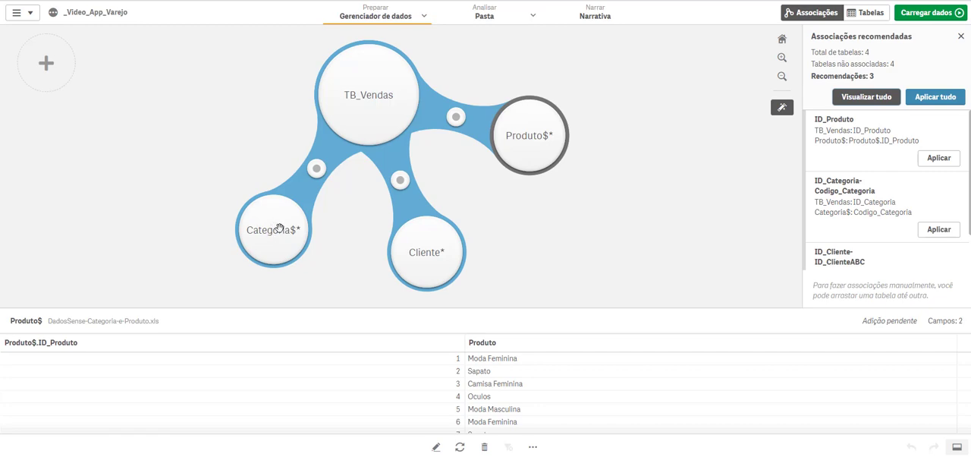
pyautogui.click(933, 101)
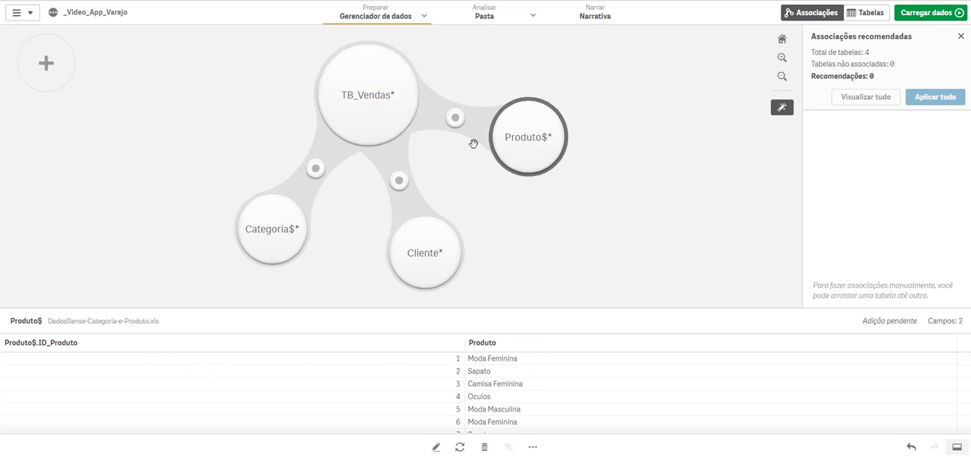
# Step: Inspect the TB_Vendas data and the key fields linking it to Cliente and Categoria$
pyautogui.click(410, 97)
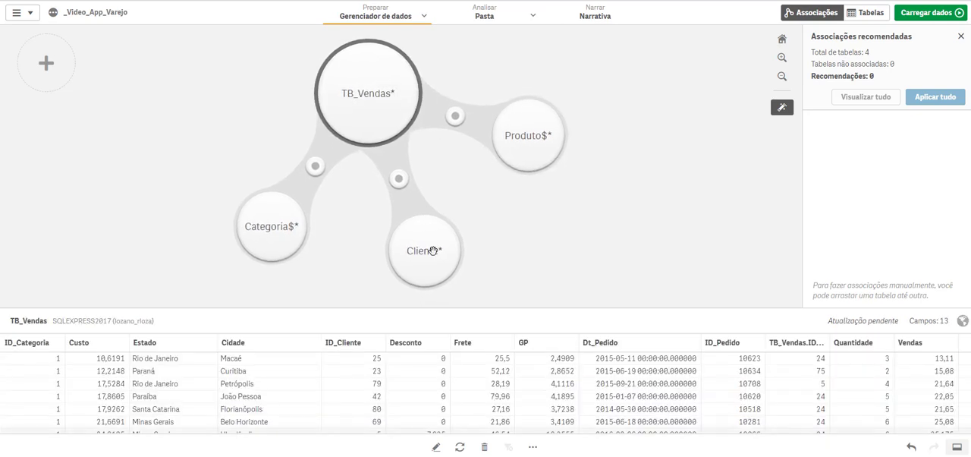
pyautogui.click(409, 182)
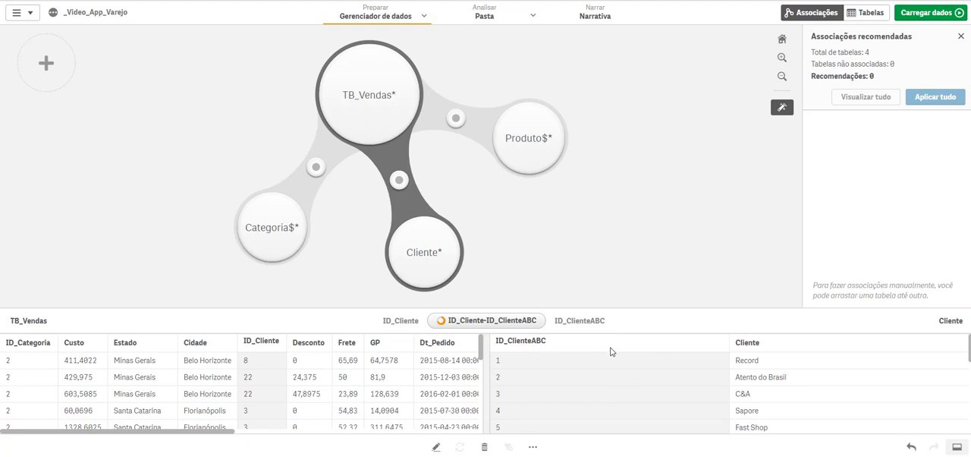
pyautogui.click(314, 175)
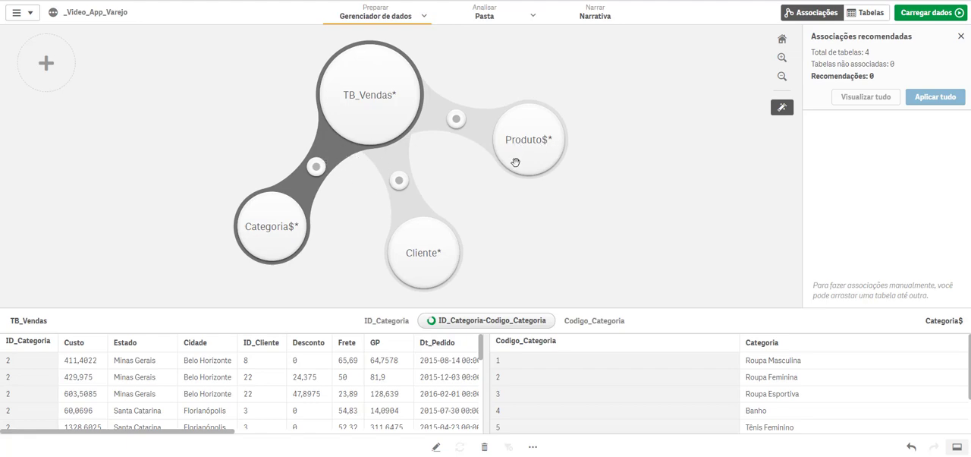
# Step: Detach Produto$ from TB_Vendas and try to associate it with Categoria$ through Produto$.ID_Produto and Codigo_Categoria
pyautogui.moveTo(525, 148); pyautogui.dragTo(639, 189)
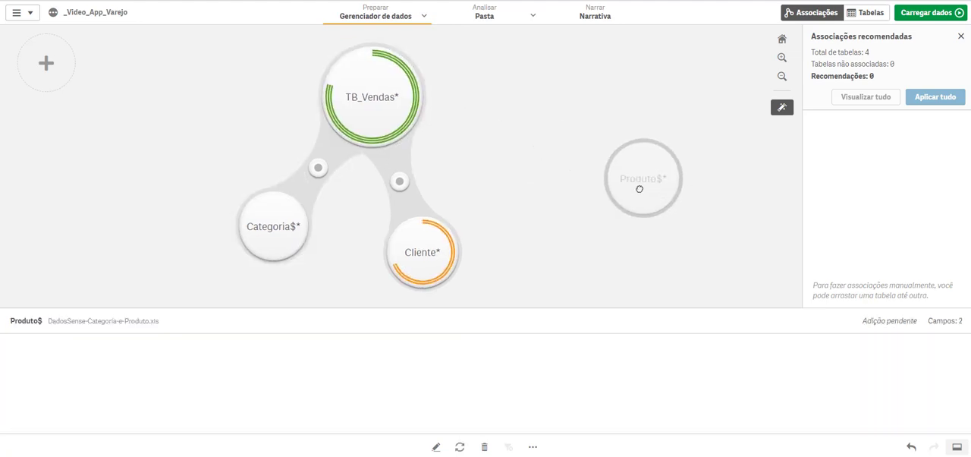
pyautogui.moveTo(139, 127); pyautogui.dragTo(334, 230)
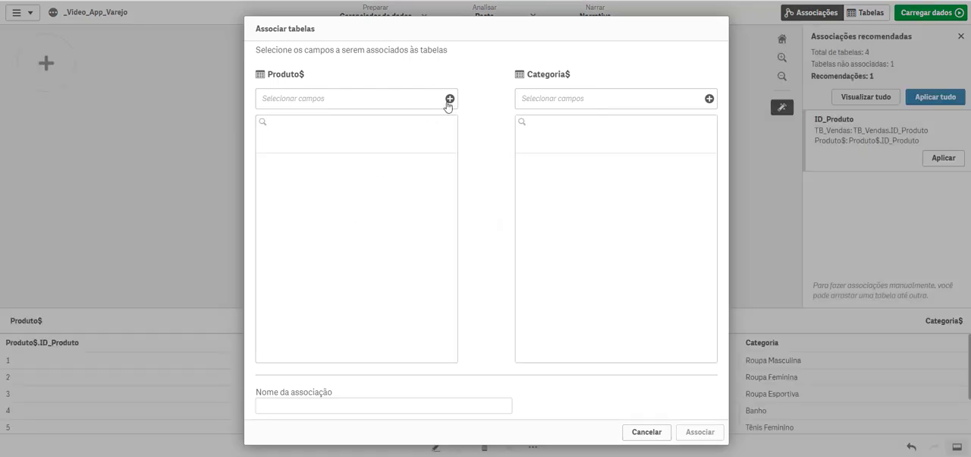
pyautogui.click(449, 100)
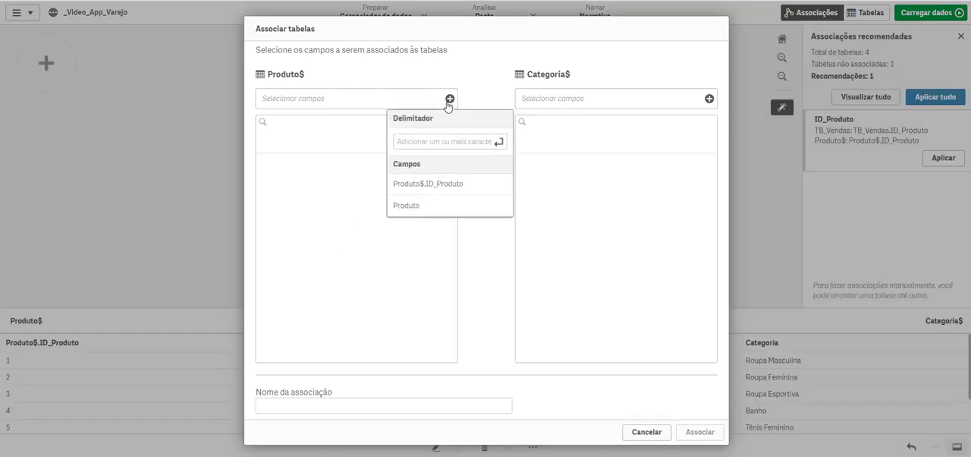
pyautogui.click(431, 184)
pyautogui.click(708, 100)
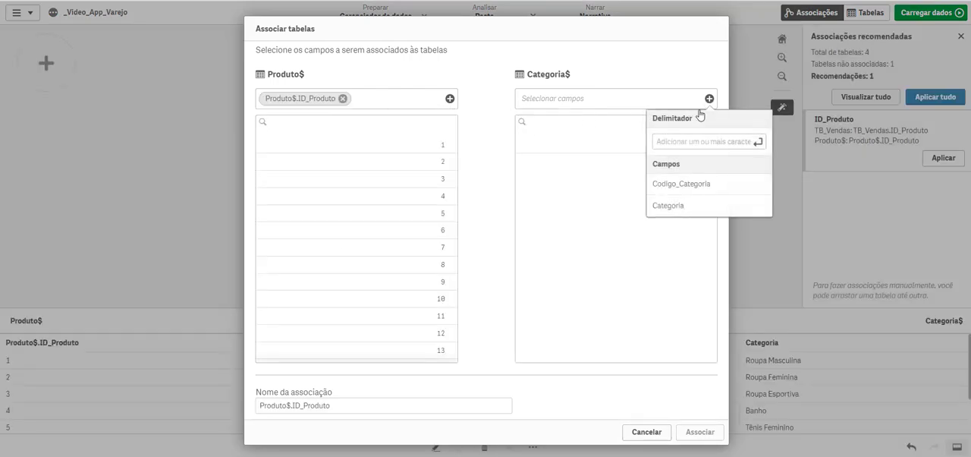
pyautogui.click(688, 185)
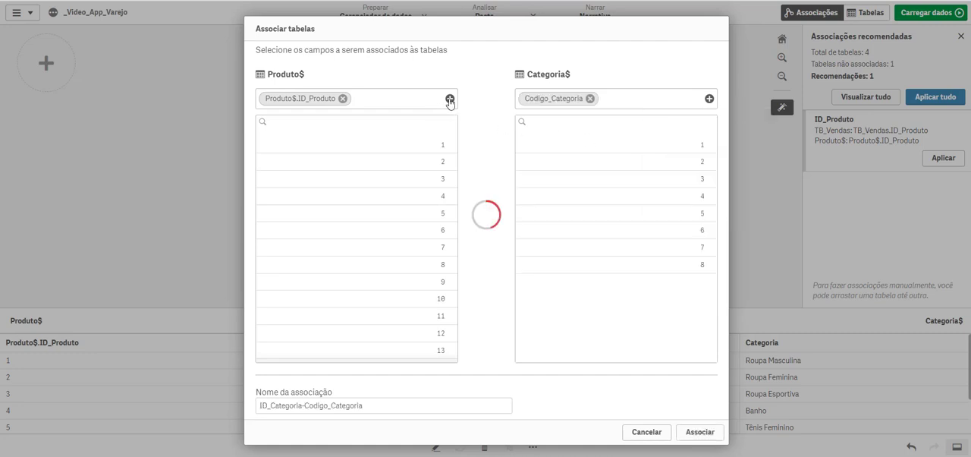
pyautogui.click(449, 99)
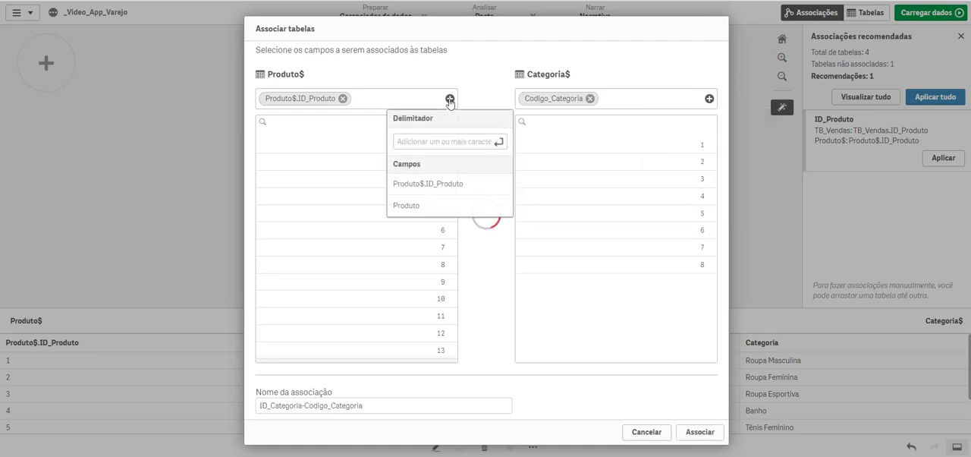
pyautogui.click(470, 140)
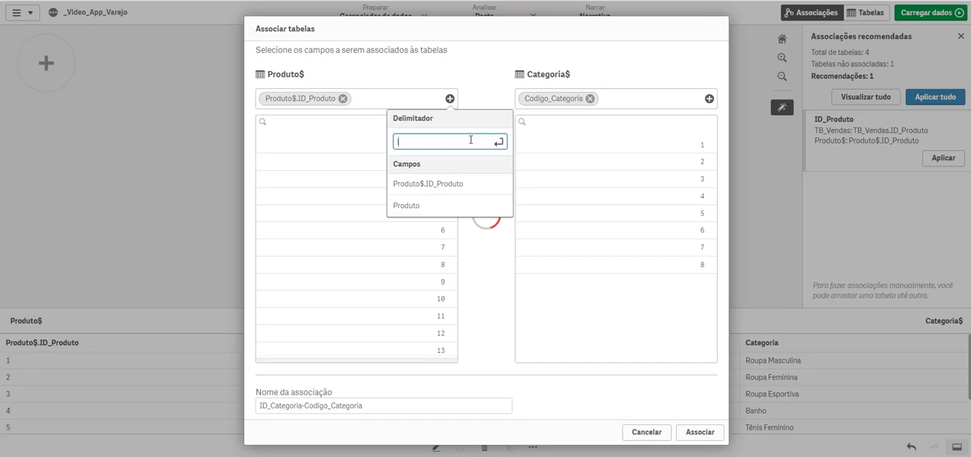
pyautogui.click(652, 432)
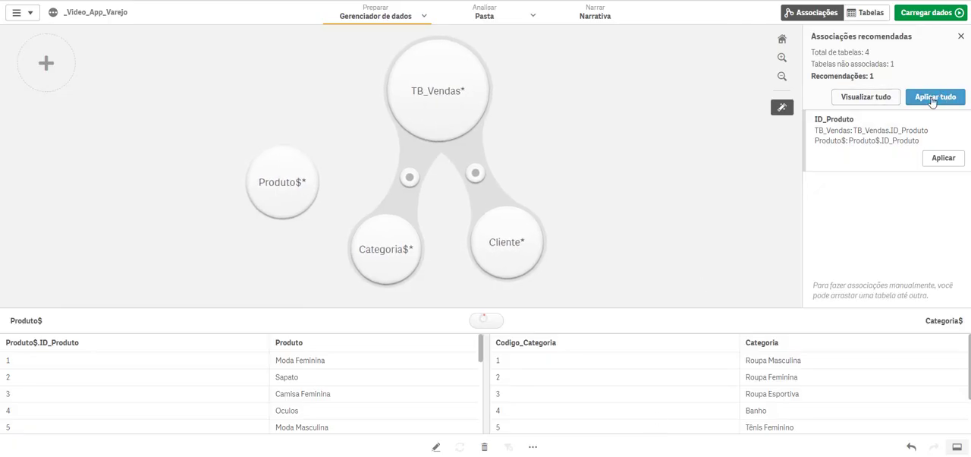
# Step: Reassociate Produto$ with TB_Vendas and open the TB_Vendas table for editing
pyautogui.moveTo(281, 182); pyautogui.dragTo(417, 100)
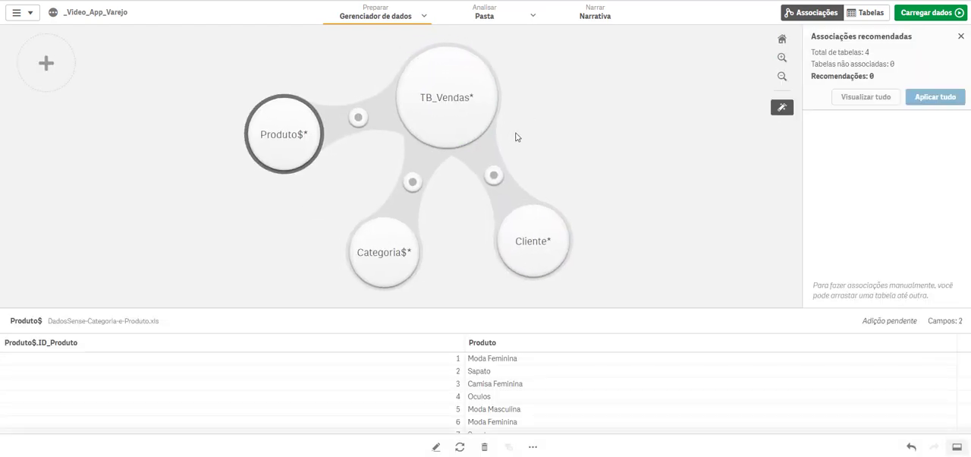
pyautogui.click(453, 105)
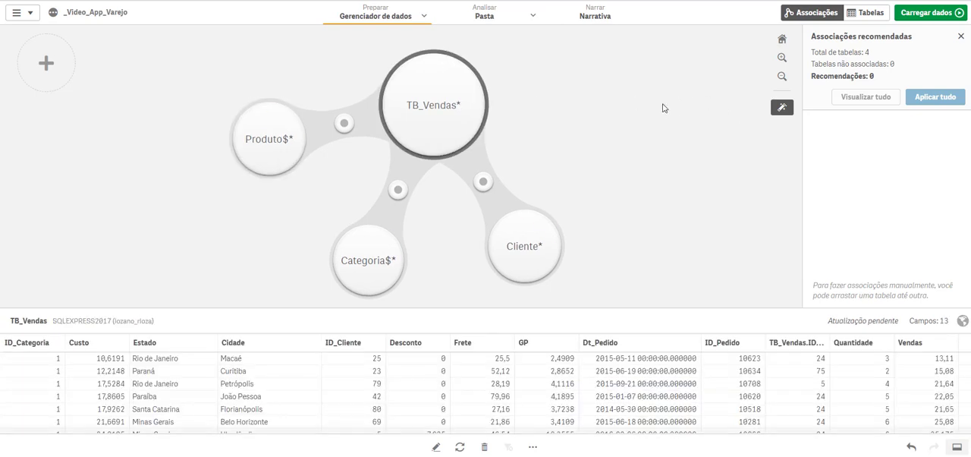
pyautogui.click(436, 447)
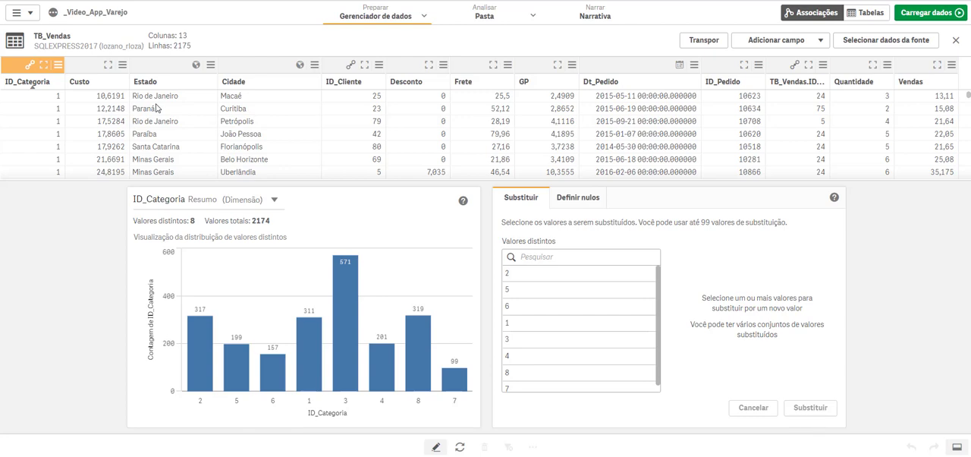
# Step: Examine the Custo and Estado field summaries and the value replacement options for Minas Gerais in Estado
pyautogui.click(83, 73)
pyautogui.click(84, 72)
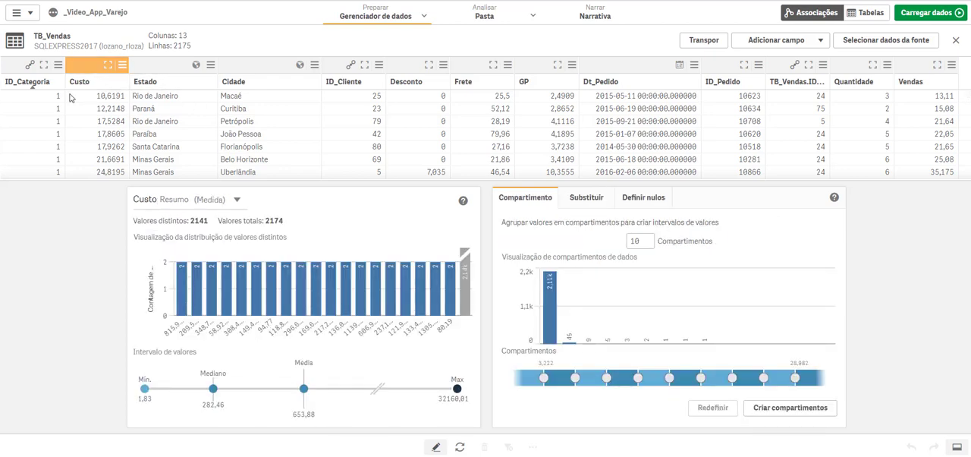
pyautogui.click(156, 67)
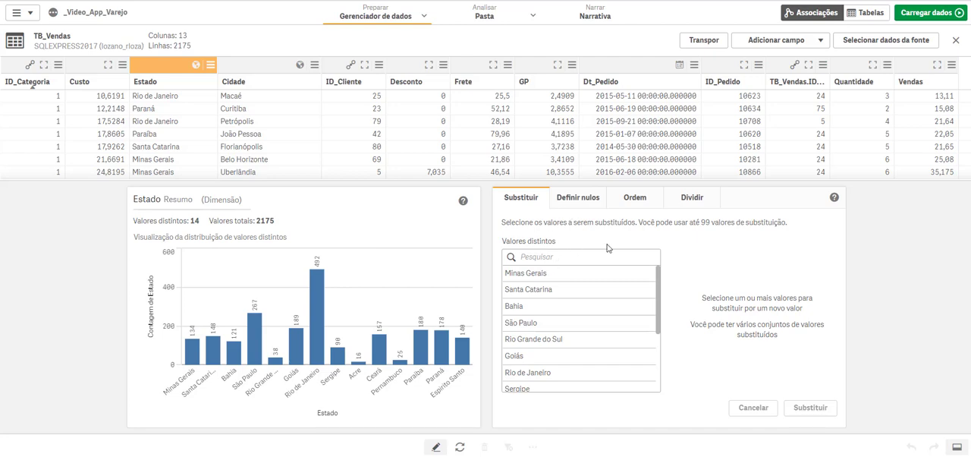
pyautogui.click(528, 275)
pyautogui.doubleClick(717, 256)
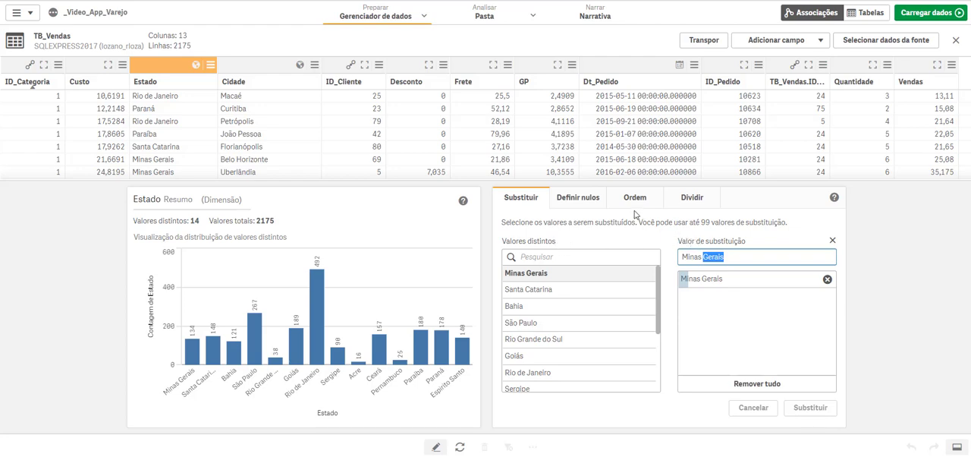
# Step: Group the Custo values into 2 bins and define the lower bin as Mais Barato with an upper limit of 1081,8317
pyautogui.click(84, 83)
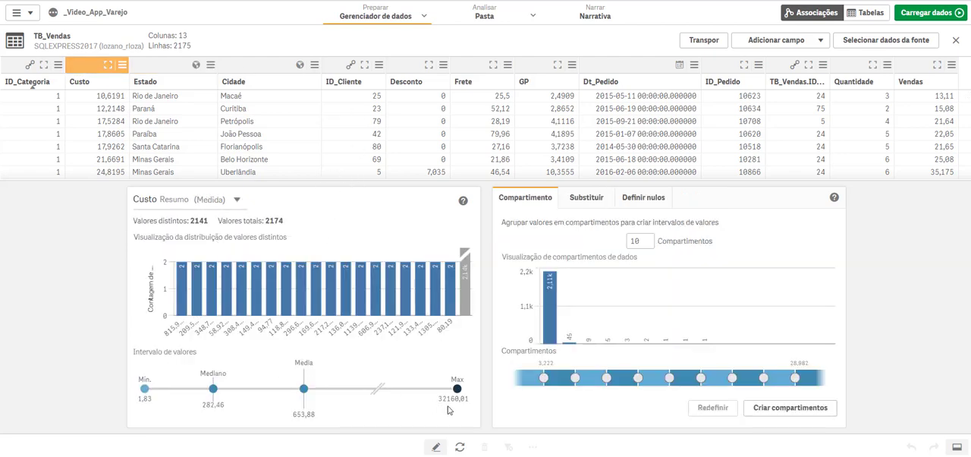
pyautogui.doubleClick(634, 241)
pyautogui.write('2')
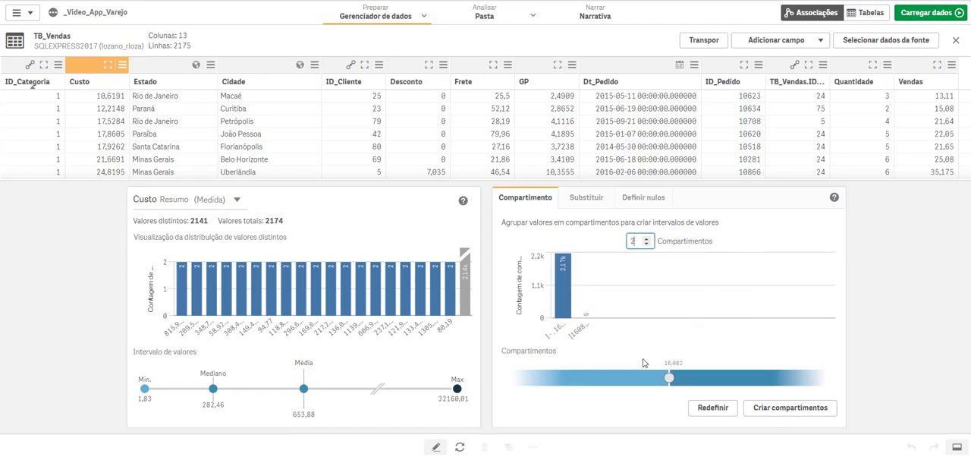
pyautogui.click(601, 379)
pyautogui.moveTo(577, 291); pyautogui.dragTo(501, 294)
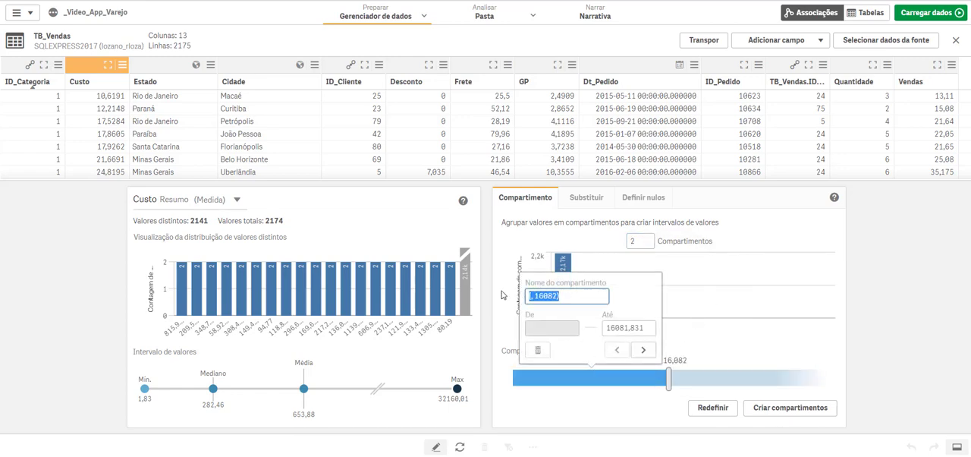
pyautogui.write('Mais Barato')
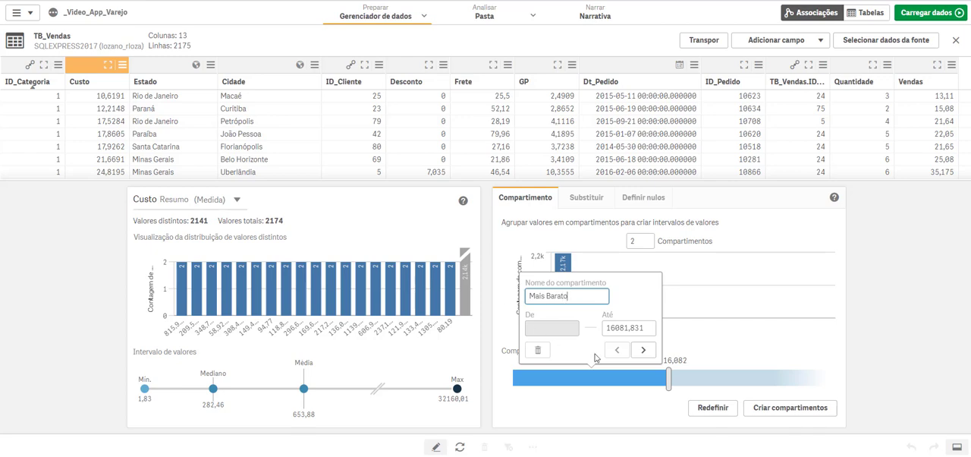
pyautogui.moveTo(617, 327); pyautogui.dragTo(604, 327)
pyautogui.write('1')
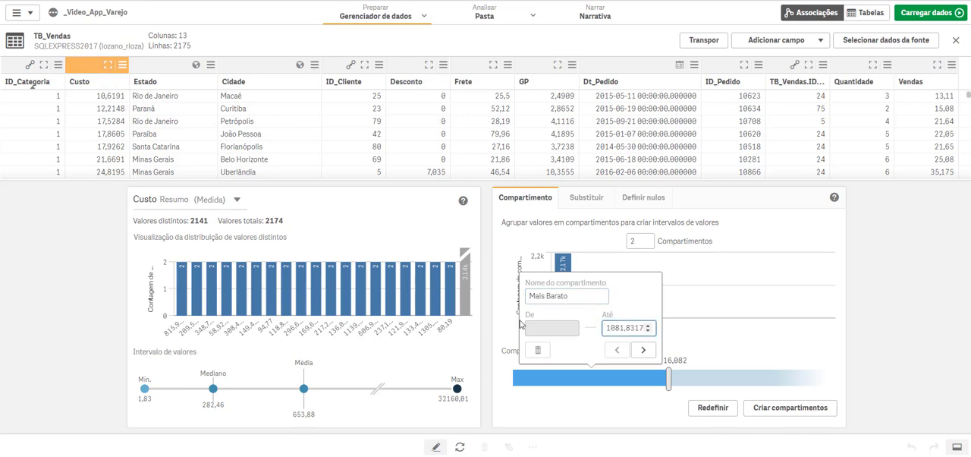
# Step: Name the upper Custo bin Mais Caro and create the binned field
pyautogui.click(646, 352)
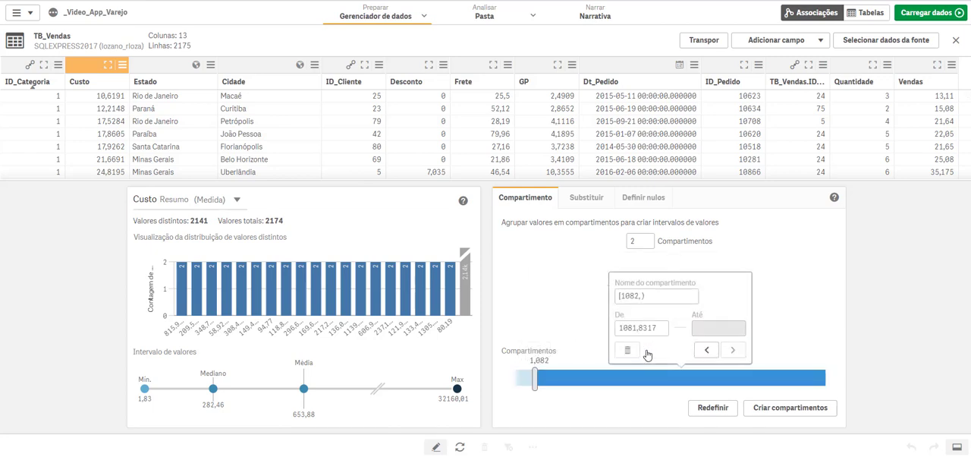
pyautogui.write('Mais Caro')
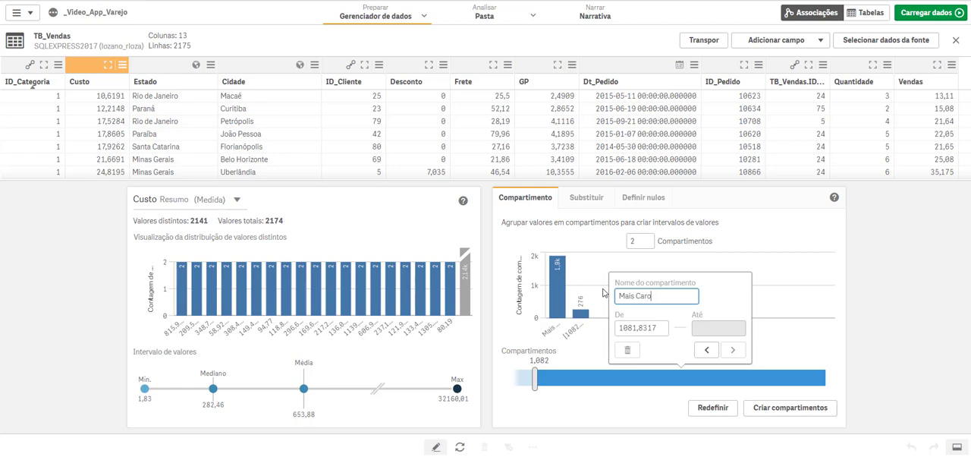
pyautogui.press('Tab')
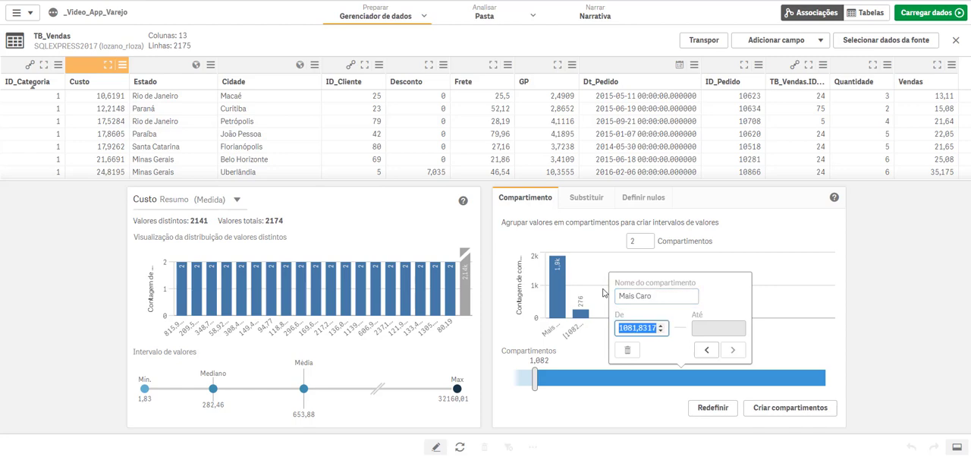
pyautogui.click(880, 366)
pyautogui.click(828, 400)
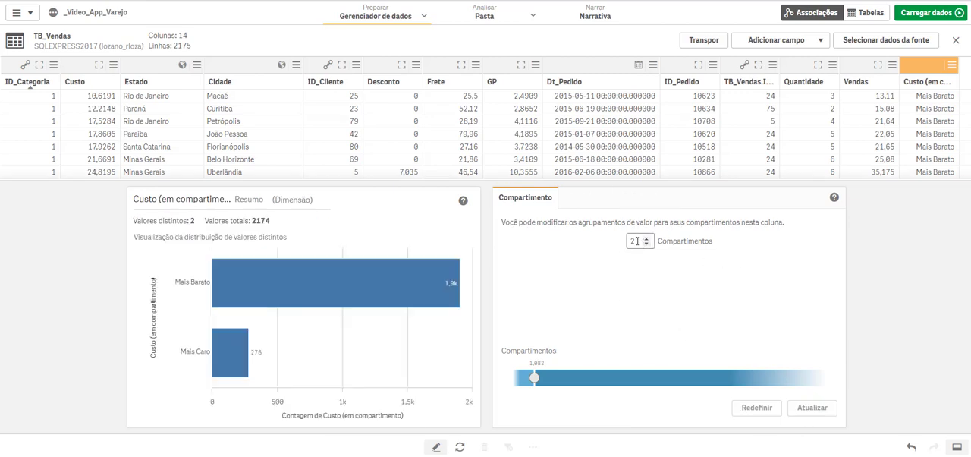
# Step: Rename the binned Custo field as Classif. Custo
pyautogui.click(925, 82)
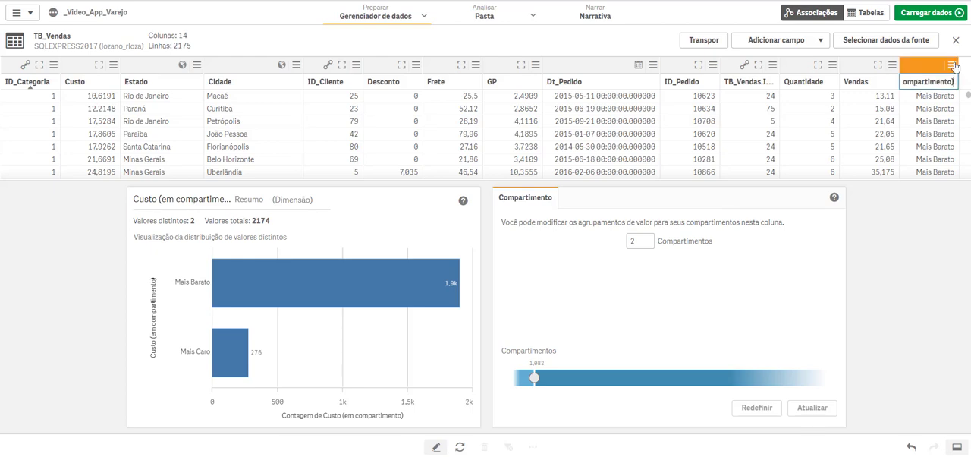
pyautogui.click(951, 65)
pyautogui.click(902, 89)
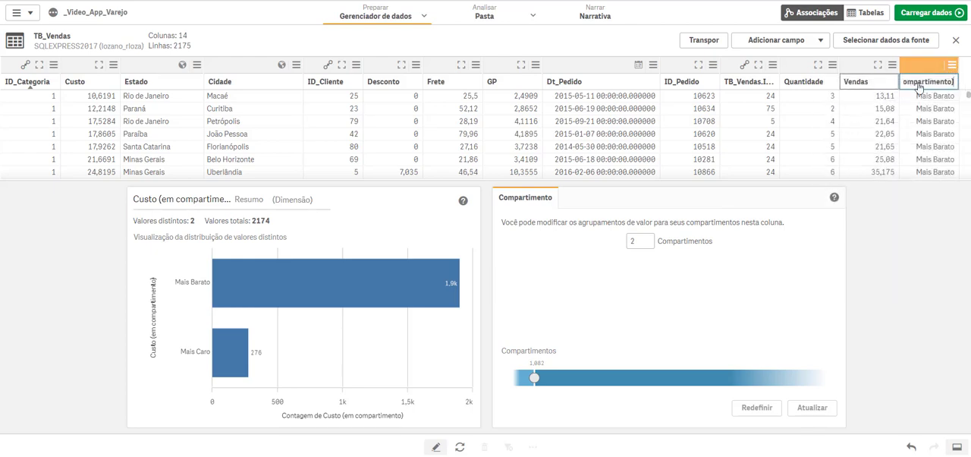
pyautogui.hotkey('shift', 'Home')
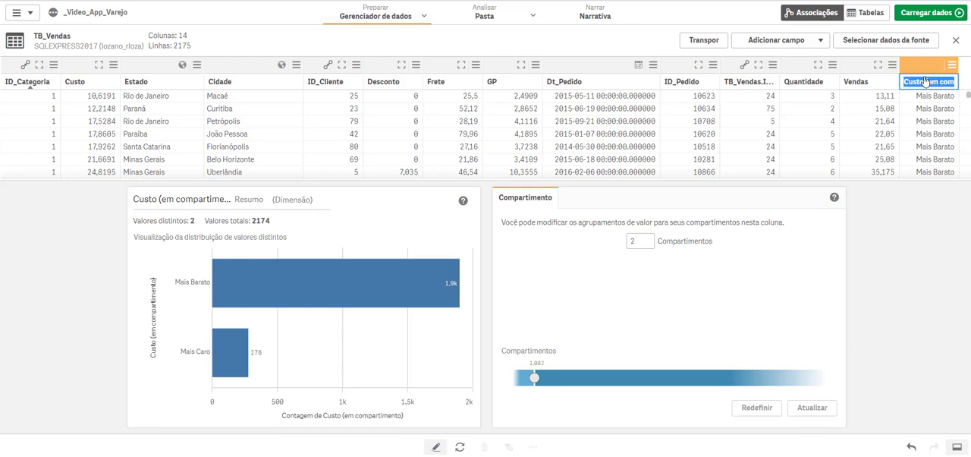
pyautogui.write('Class')
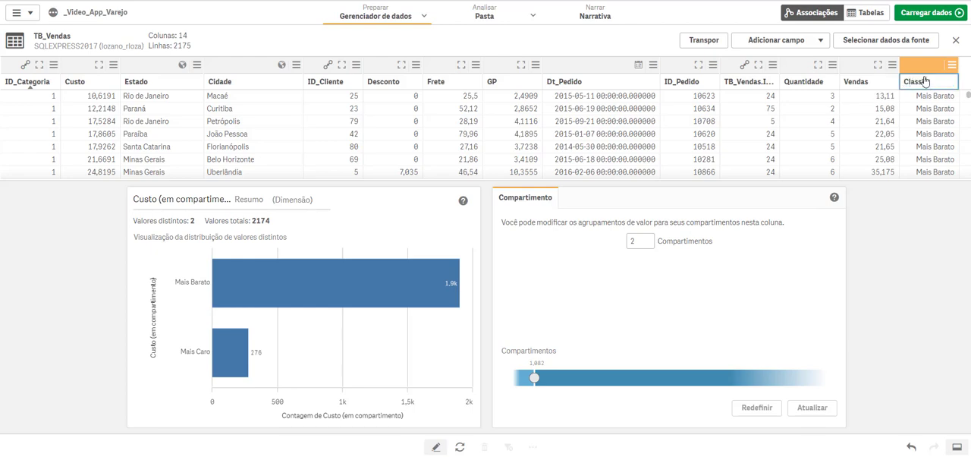
pyautogui.write('if. Custo')
pyautogui.press('Tab')
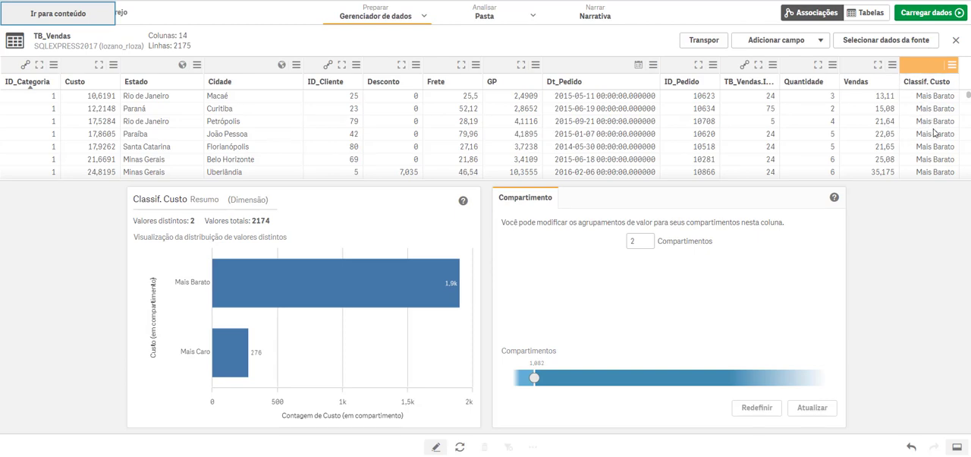
# Step: Start a new calculated field in TB_Vendas and examine the function categories, including the conditional functions
pyautogui.click(819, 41)
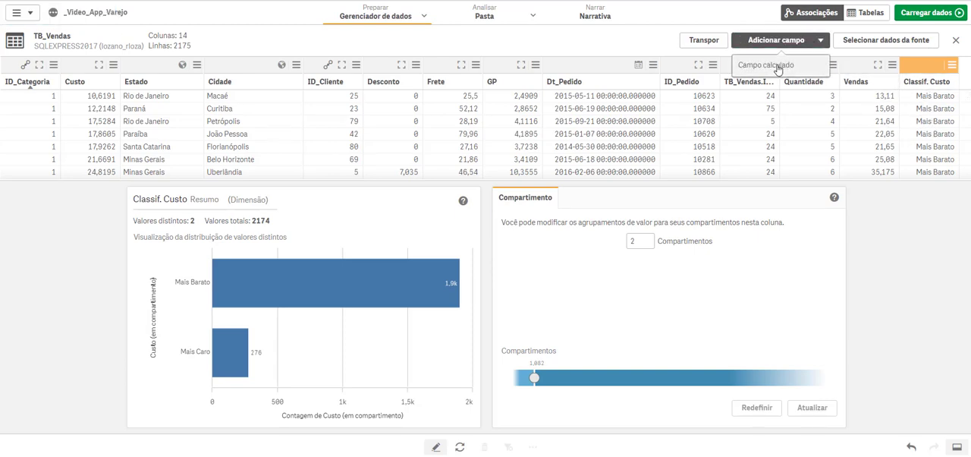
pyautogui.click(766, 66)
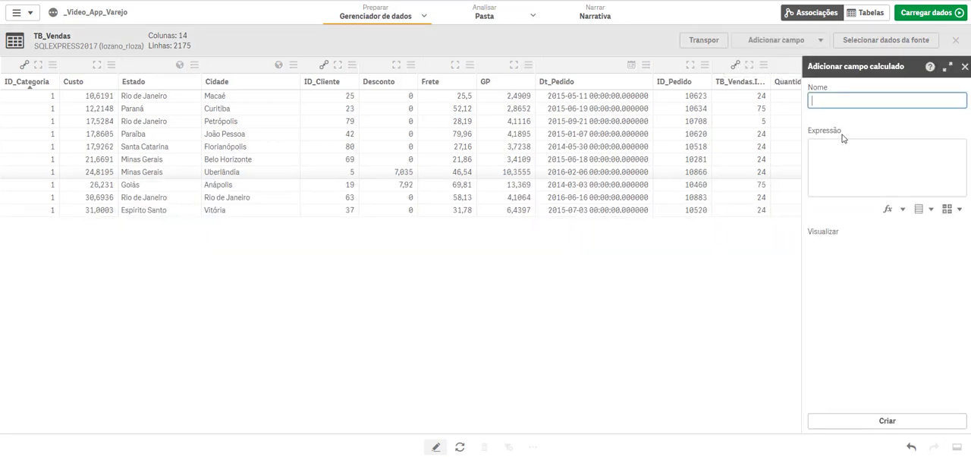
pyautogui.click(901, 209)
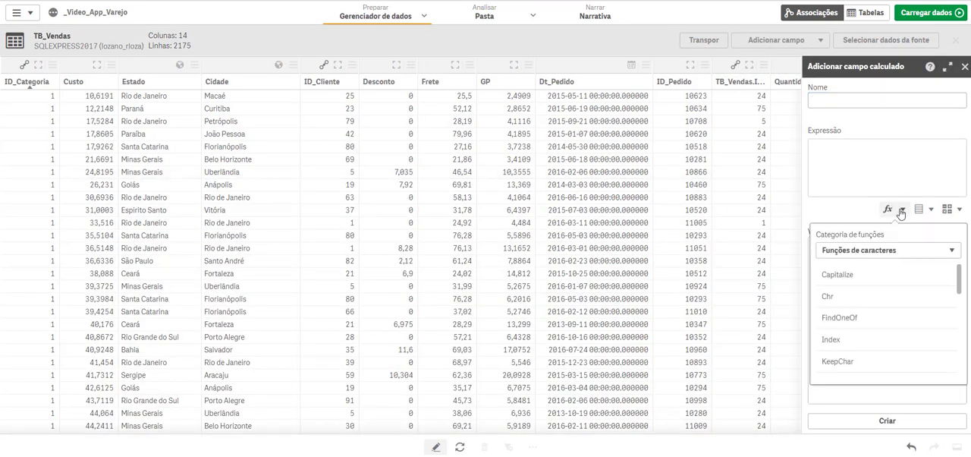
pyautogui.click(889, 250)
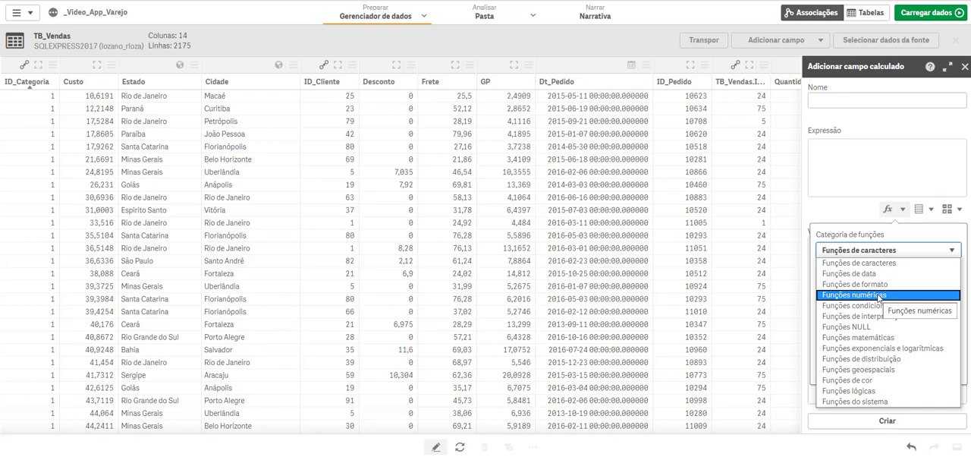
pyautogui.click(845, 99)
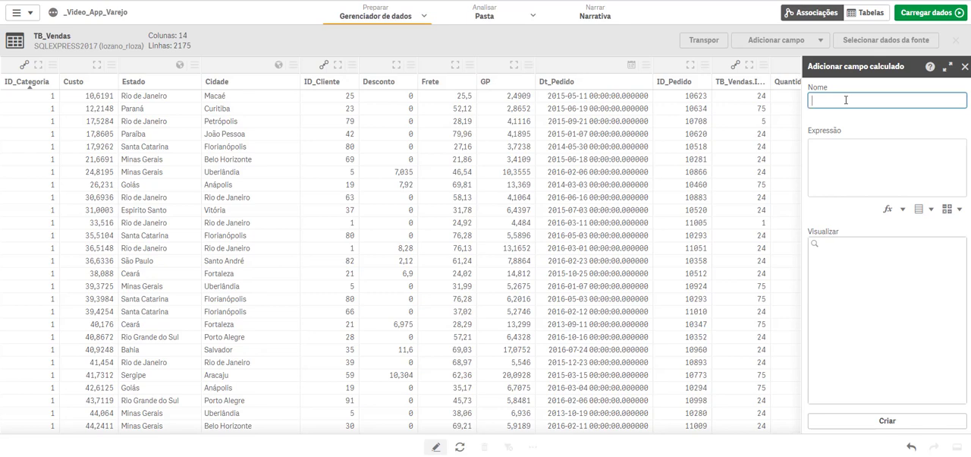
pyautogui.click(901, 210)
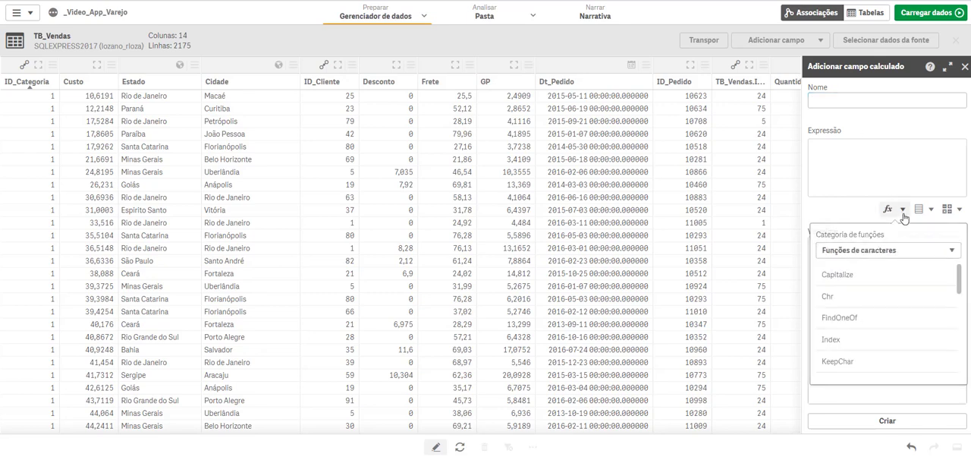
pyautogui.click(891, 251)
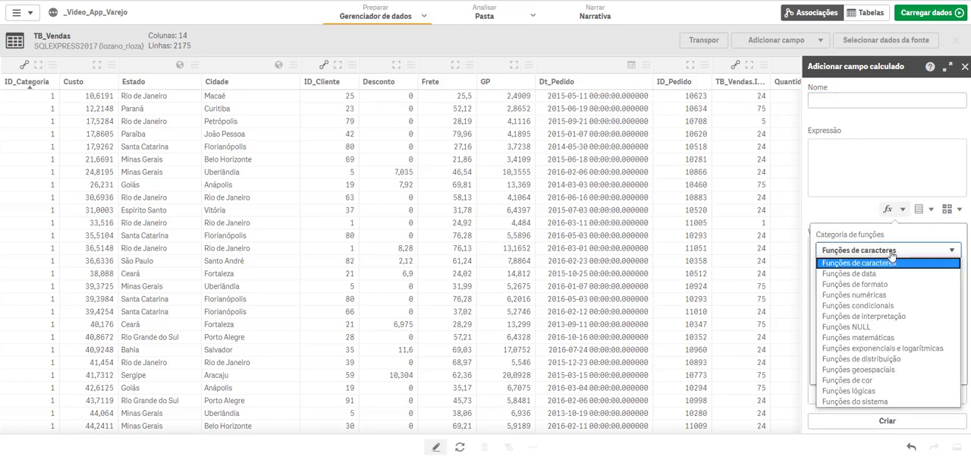
pyautogui.click(866, 306)
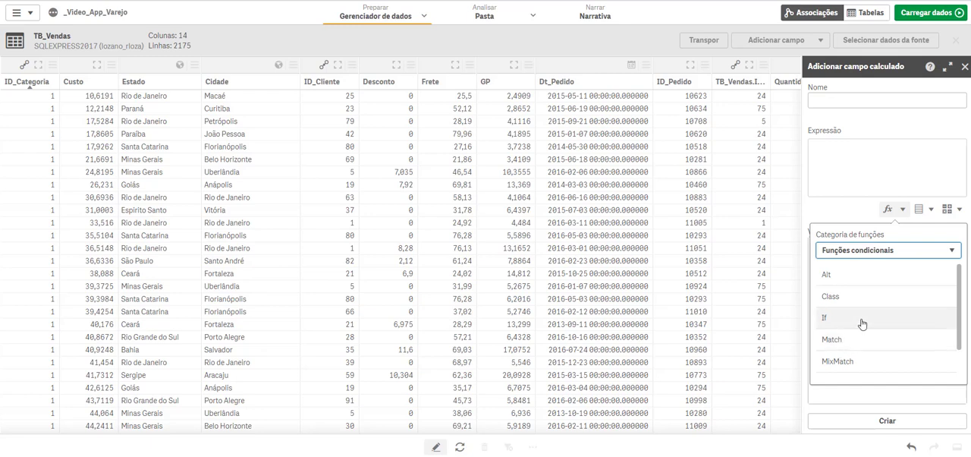
# Step: Create the calculated field MG% with the expression 1-(Custo/Vendas), checking its preview values
pyautogui.click(830, 100)
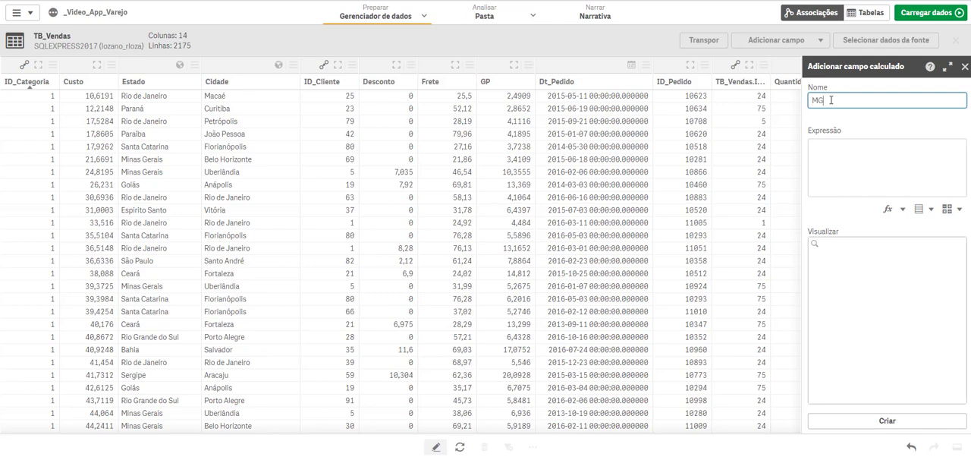
pyautogui.click(849, 164)
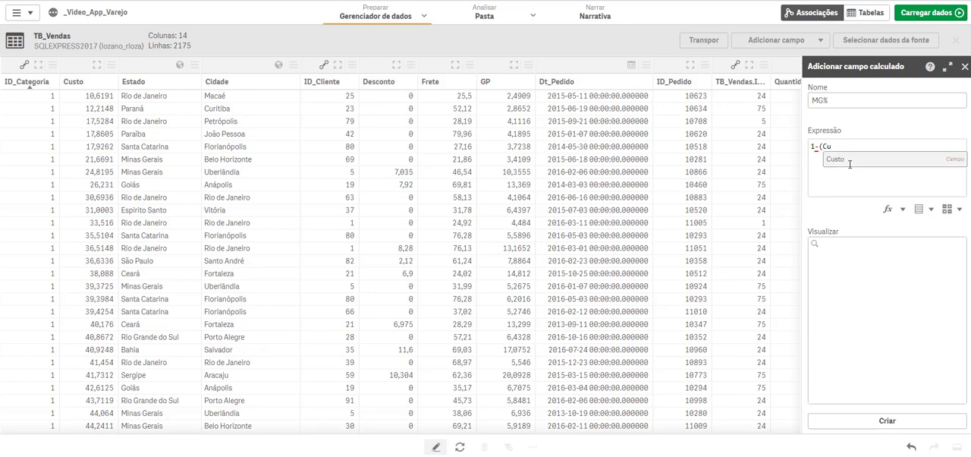
pyautogui.click(832, 162)
pyautogui.click(849, 160)
pyautogui.write(')')
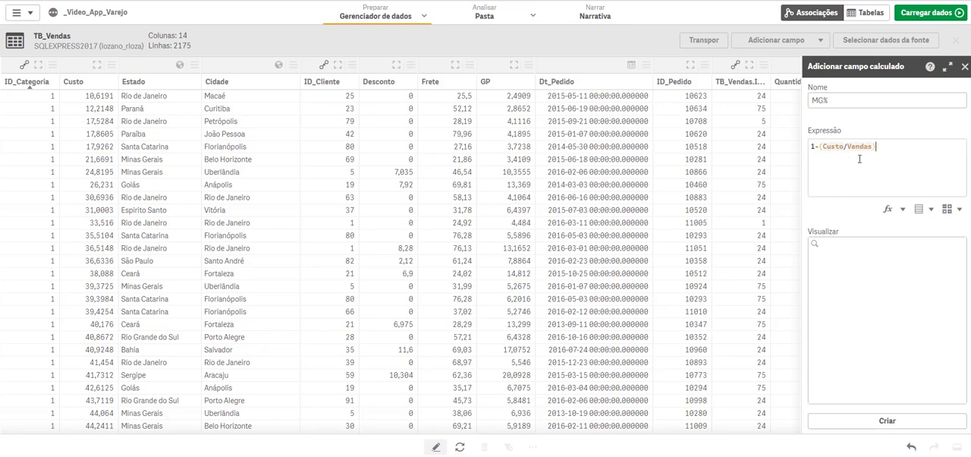
pyautogui.moveTo(859, 101); pyautogui.dragTo(800, 107)
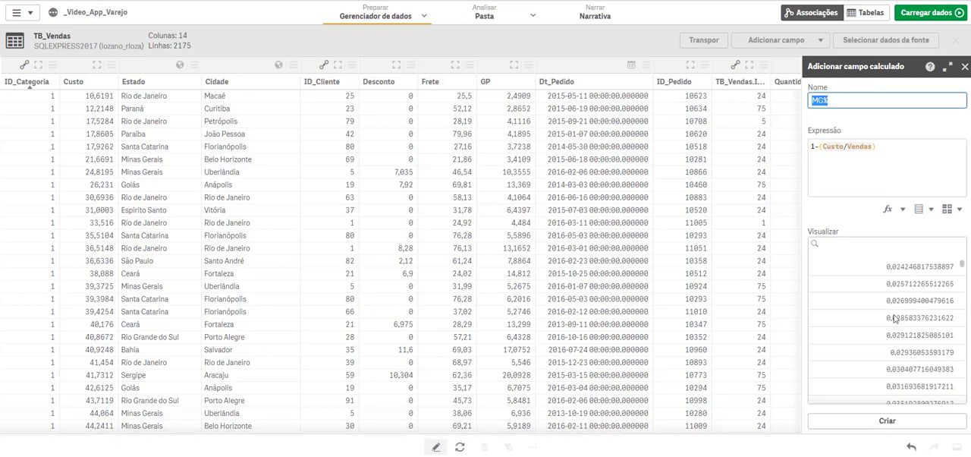
pyautogui.scroll(-3, 906, 324)
pyautogui.scroll(3, 907, 324)
pyautogui.click(888, 420)
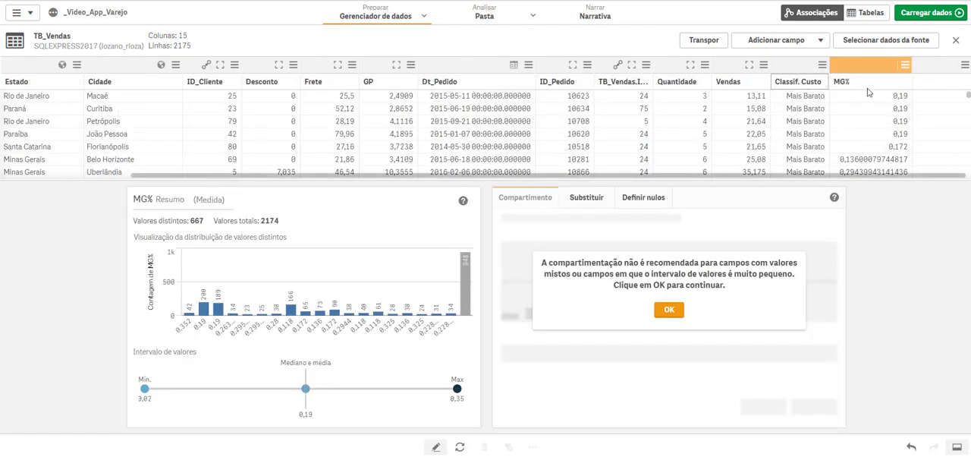
# Step: Load the updated data into the app and open the sheet Minha nova pasta for editing
pyautogui.click(920, 16)
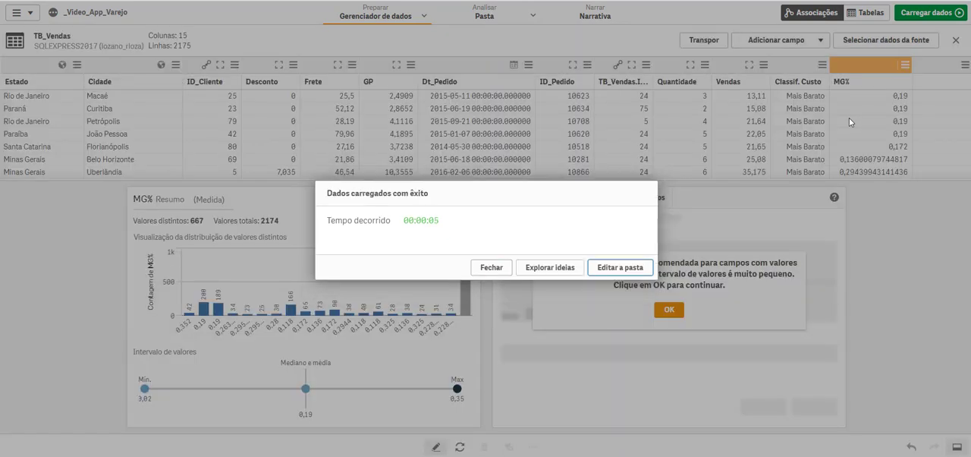
pyautogui.click(627, 267)
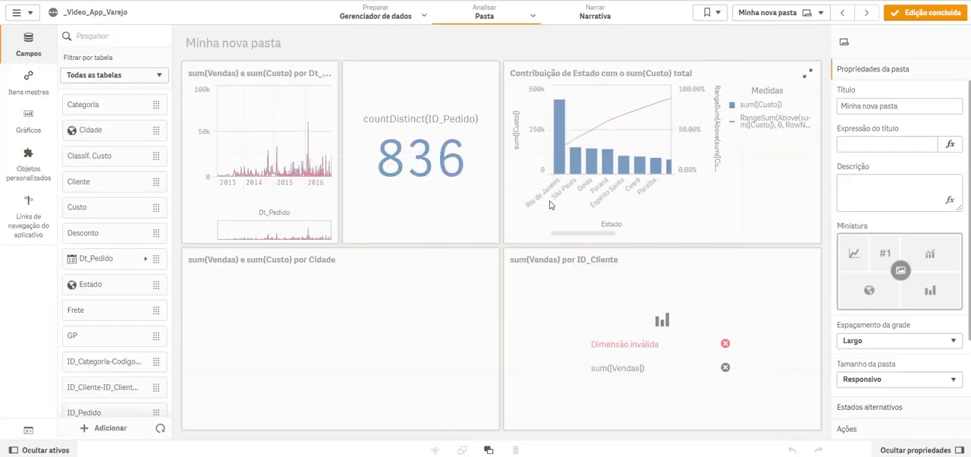
# Step: Replace the invalid dimension of the sum(Vendas) por ID_Cliente bar chart with the Cliente field
pyautogui.click(661, 269)
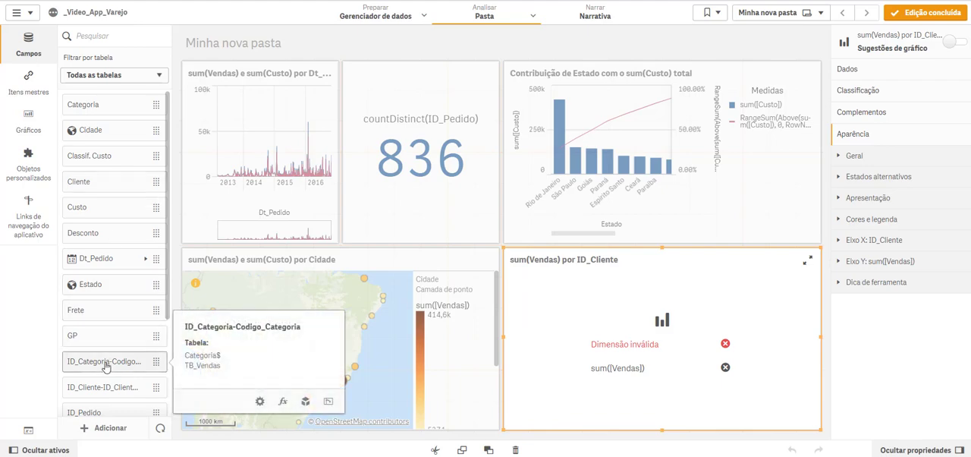
pyautogui.click(119, 402)
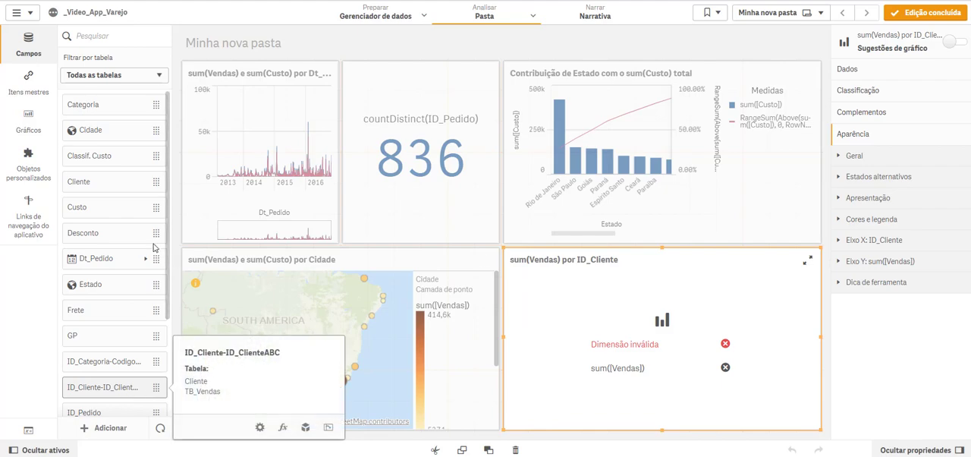
pyautogui.click(648, 264)
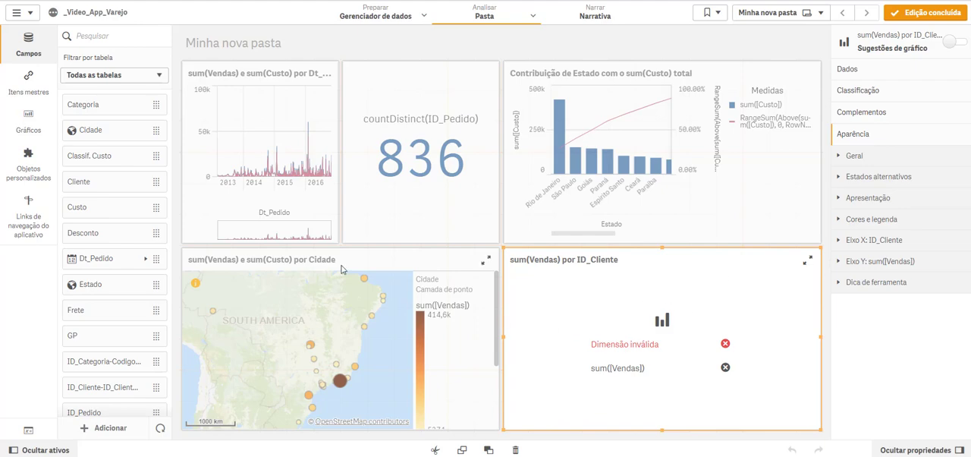
pyautogui.doubleClick(85, 184)
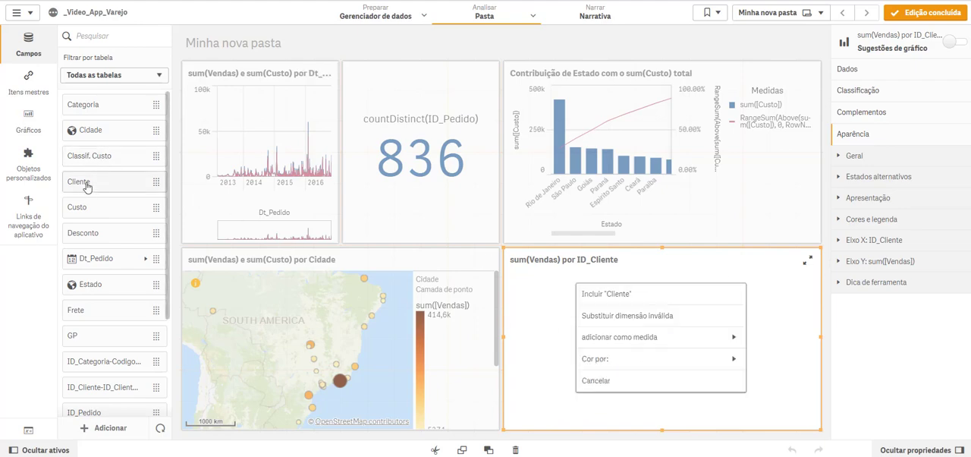
pyautogui.click(630, 316)
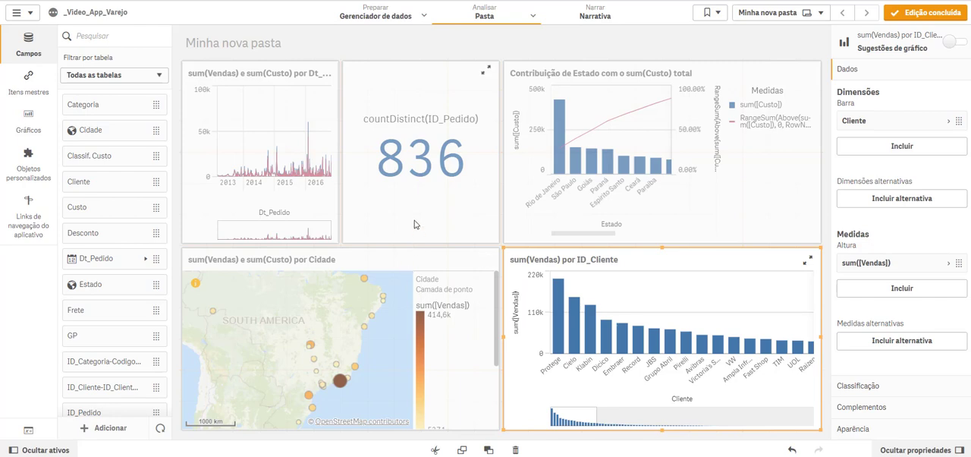
# Step: Swap the countDistinct(ID_Pedido) KPI with the line chart beside it and shrink the KPI to about half its height
pyautogui.moveTo(415, 218); pyautogui.dragTo(269, 189)
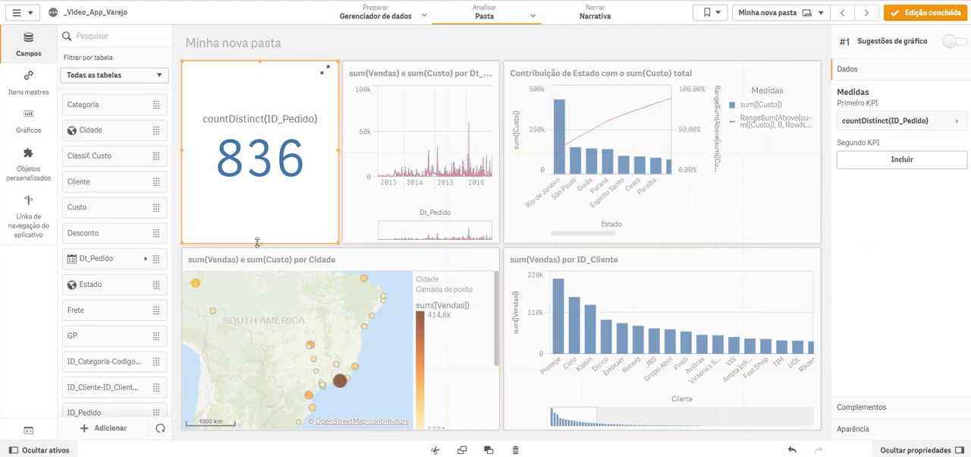
pyautogui.moveTo(257, 242); pyautogui.dragTo(281, 143)
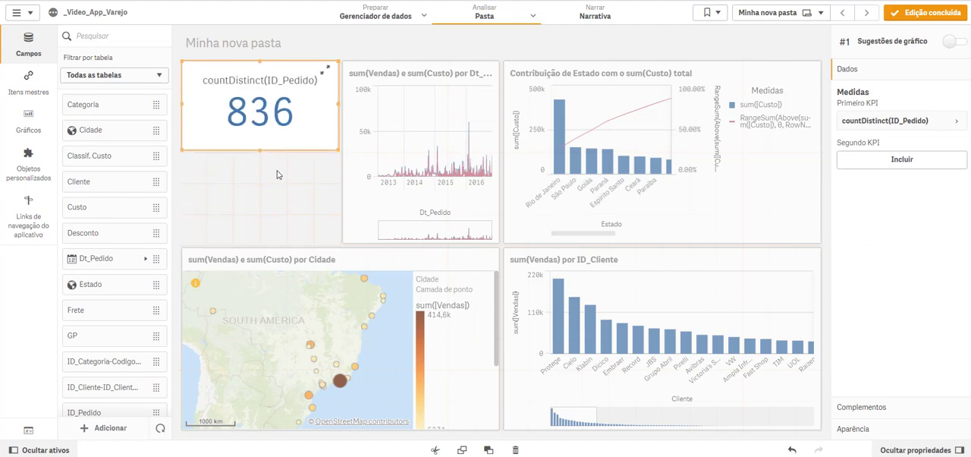
pyautogui.click(277, 175)
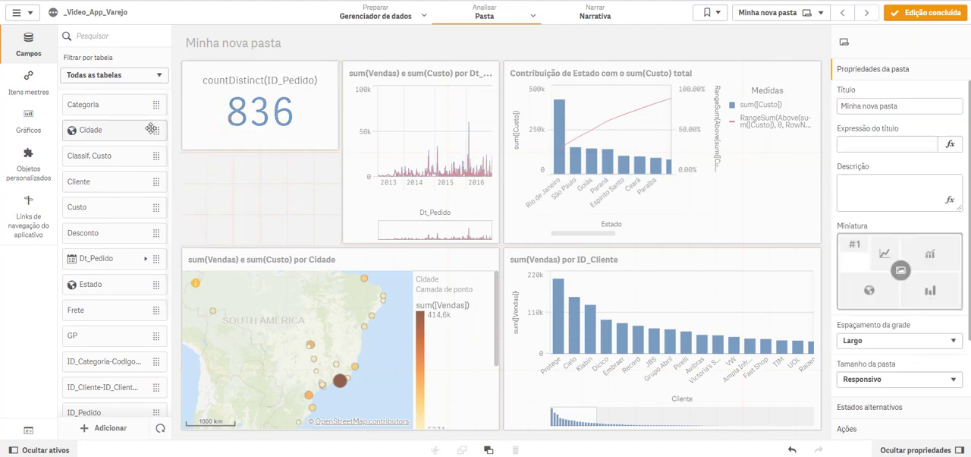
# Step: Add a gauge showing the average of the MG% field in the gap below the KPI, and turn off its chart suggestions
pyautogui.scroll(-2, 115, 256)
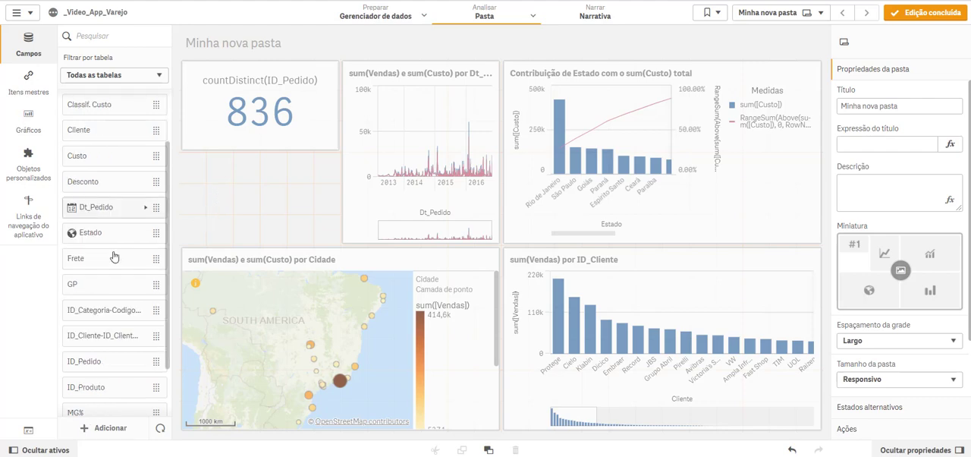
pyautogui.scroll(-3, 115, 257)
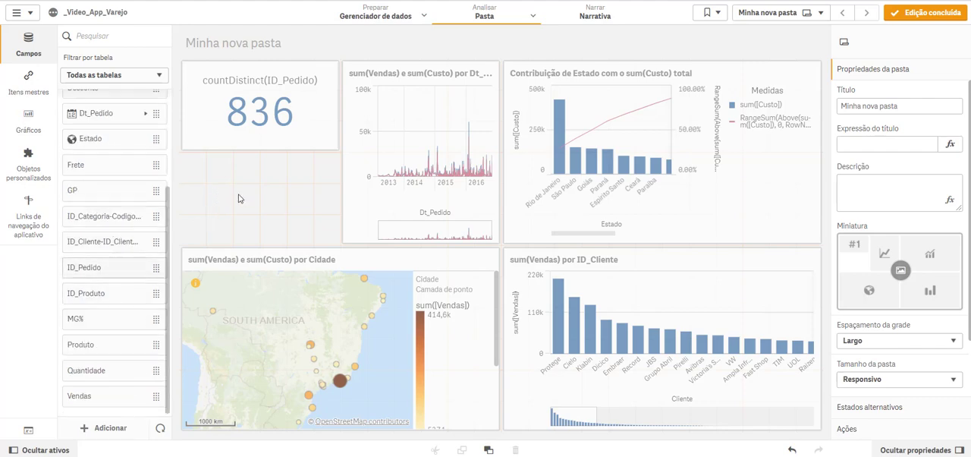
pyautogui.moveTo(239, 194); pyautogui.dragTo(242, 194)
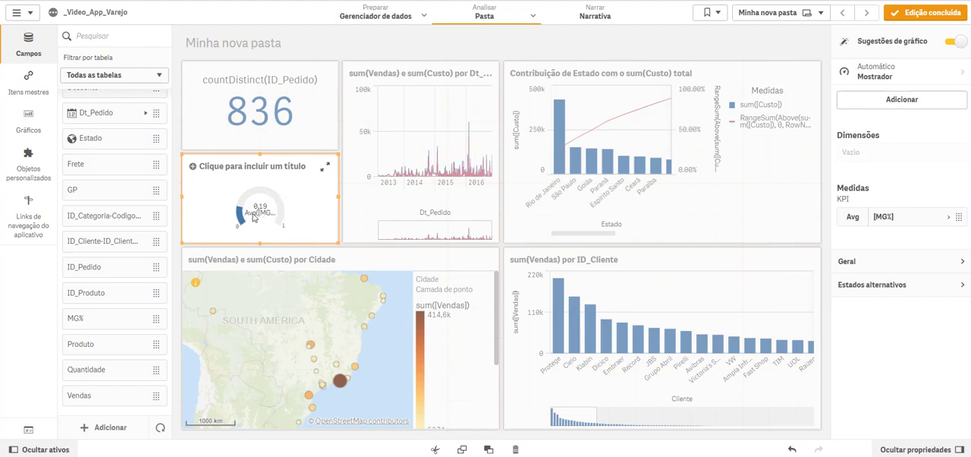
pyautogui.click(899, 79)
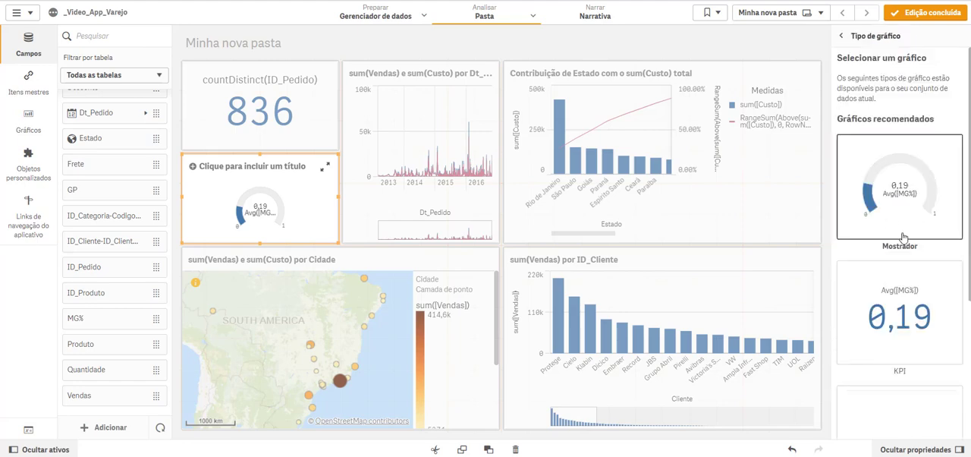
pyautogui.scroll(-5, 918, 330)
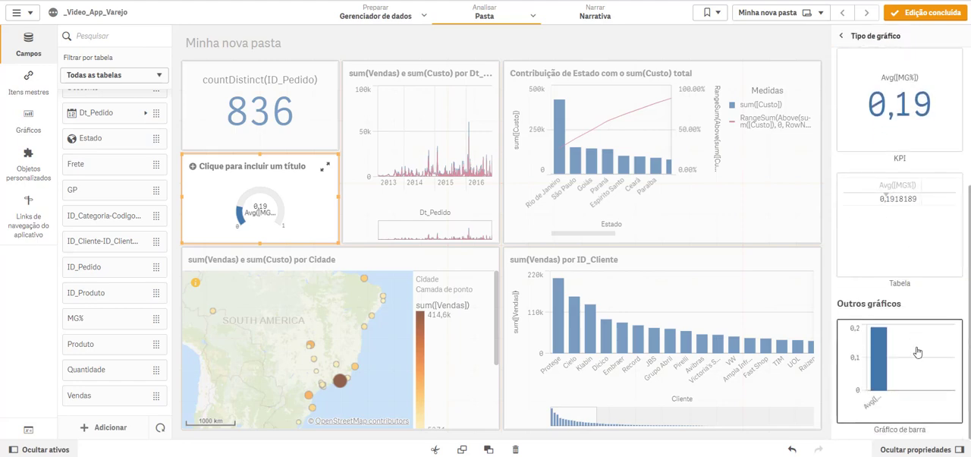
pyautogui.scroll(5, 916, 351)
pyautogui.click(864, 39)
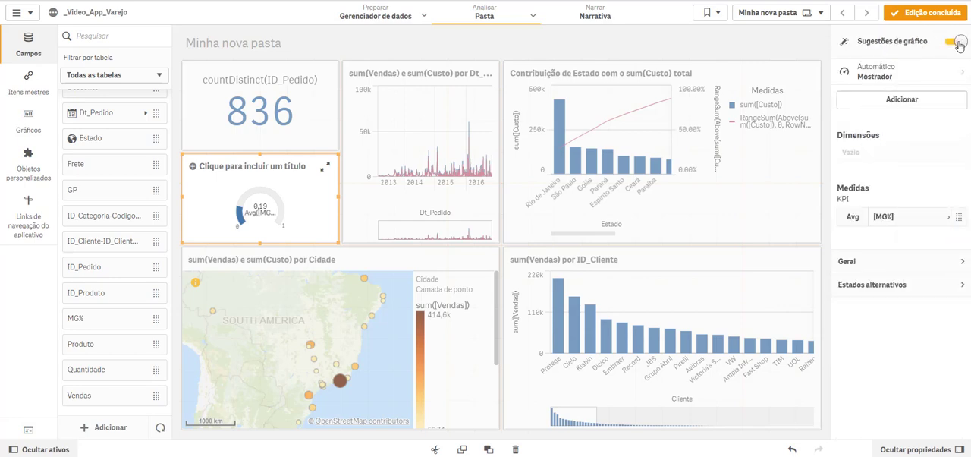
pyautogui.click(957, 43)
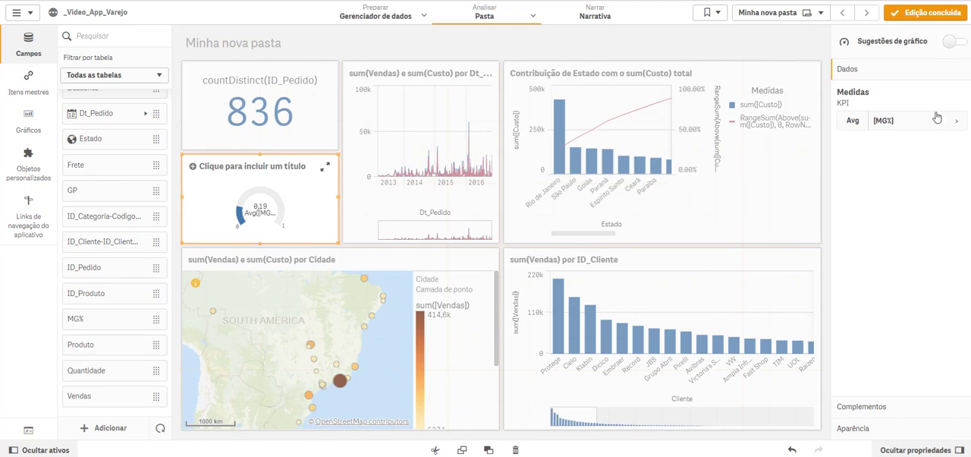
# Step: Label the gauge's Avg([MG%]) measure Média Margem
pyautogui.click(919, 130)
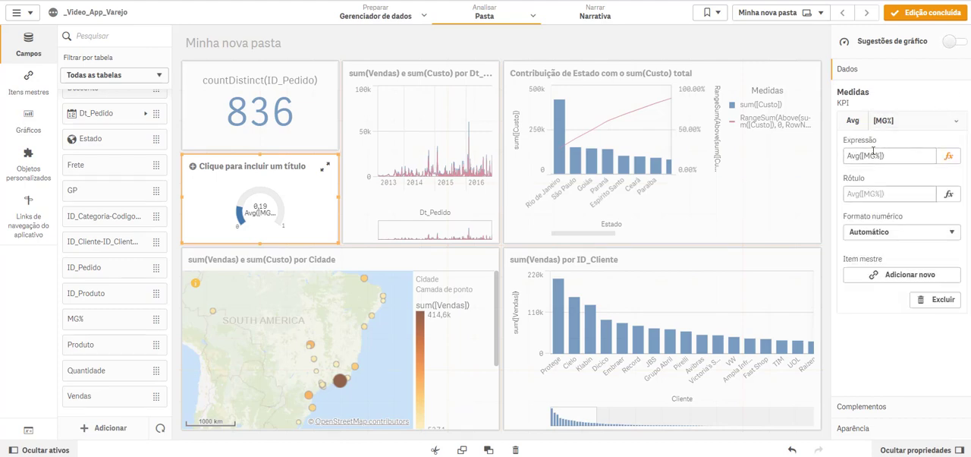
pyautogui.click(872, 194)
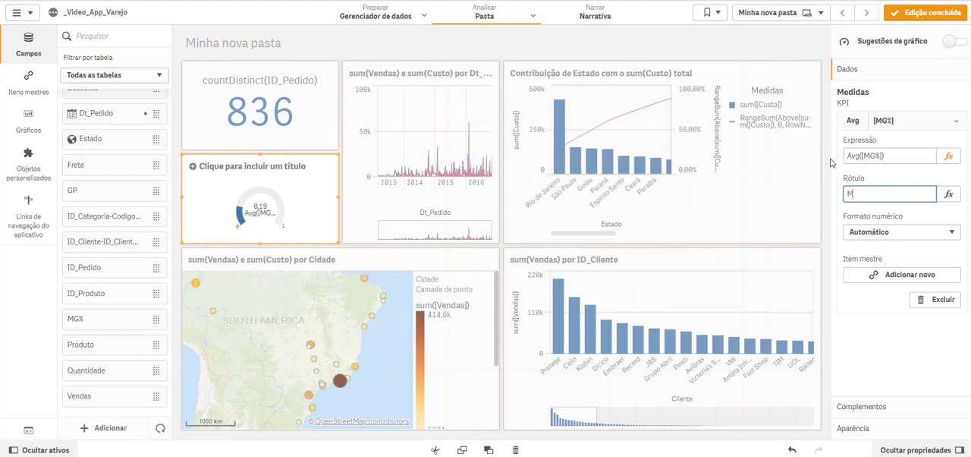
pyautogui.write('Média Margem')
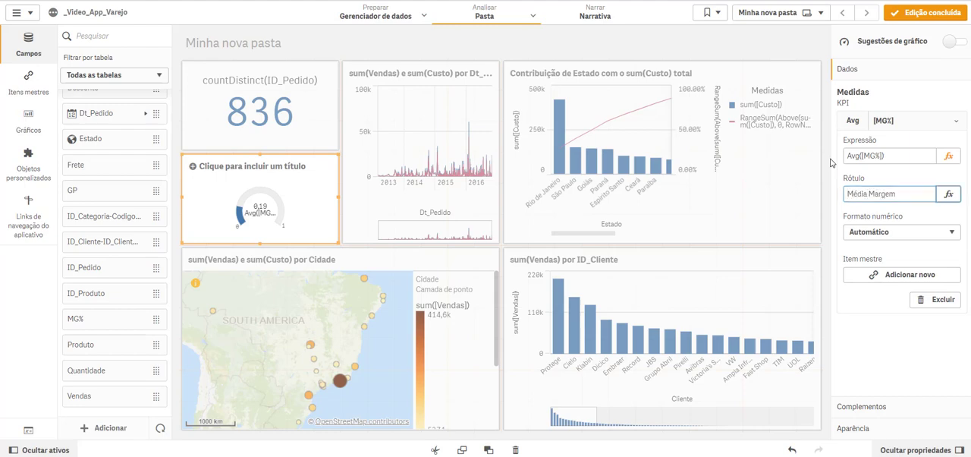
pyautogui.press('Tab')
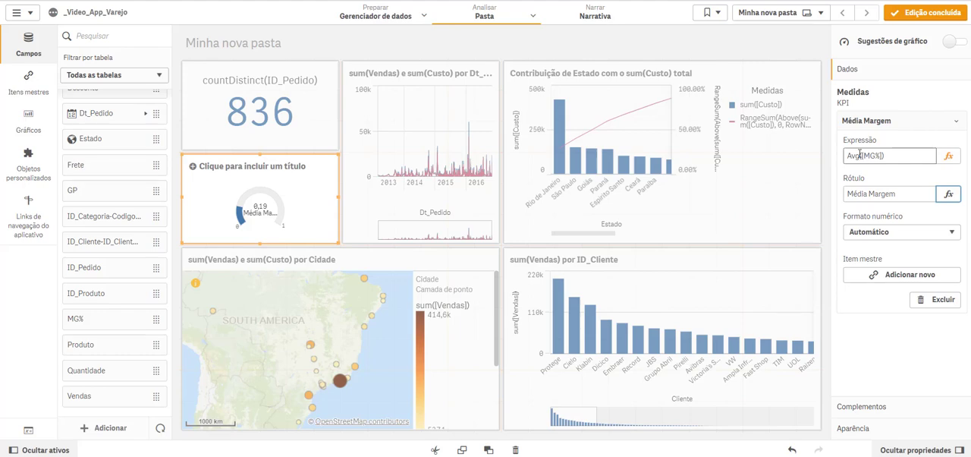
pyautogui.moveTo(859, 155); pyautogui.dragTo(848, 155)
# Step: Format the Média Margem measure as Número with the simple 12,3% percentage pattern
pyautogui.click(900, 231)
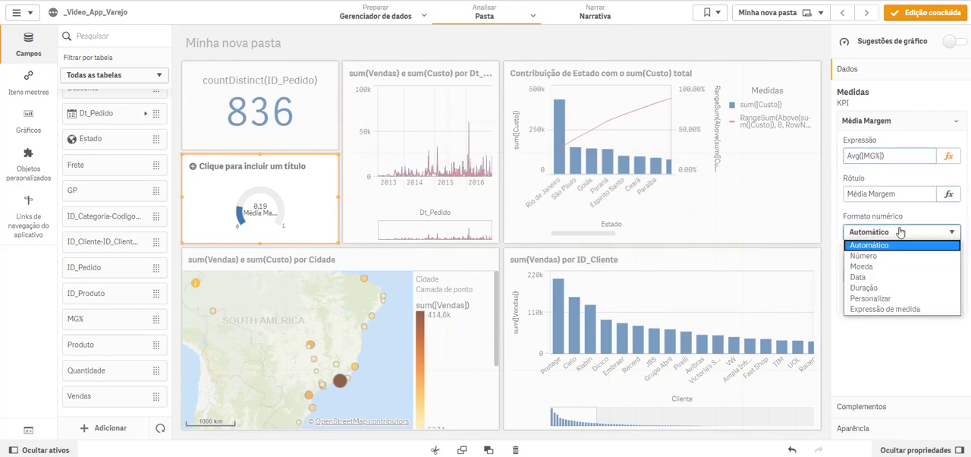
pyautogui.click(882, 256)
pyautogui.click(888, 293)
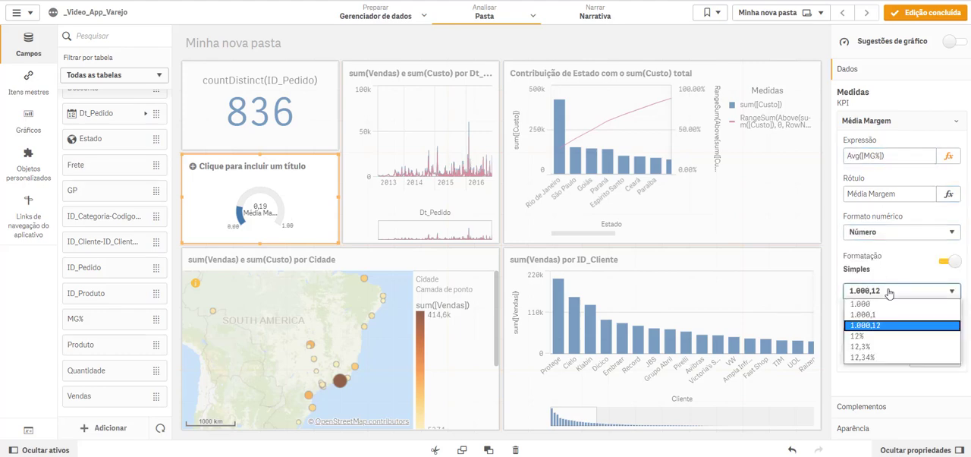
pyautogui.click(870, 348)
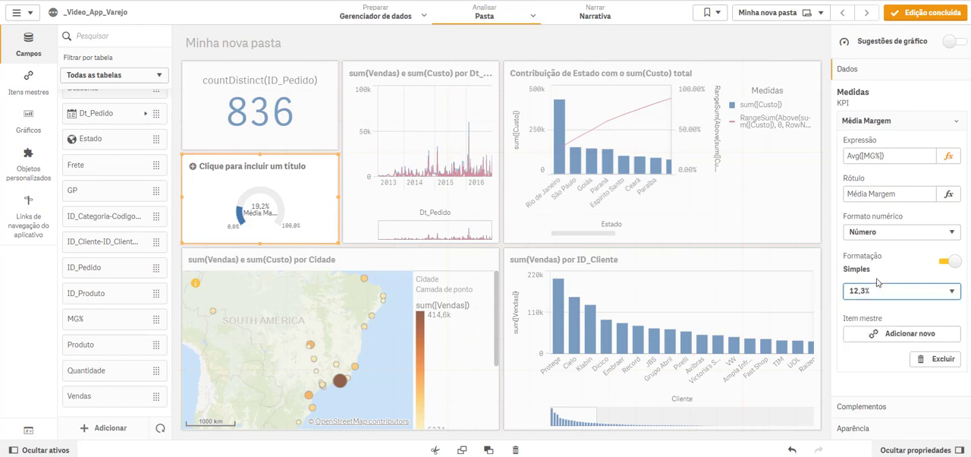
# Step: Change the Média Margem gauge's presentation from Radial to Barra and check its range limits and display options
pyautogui.click(877, 429)
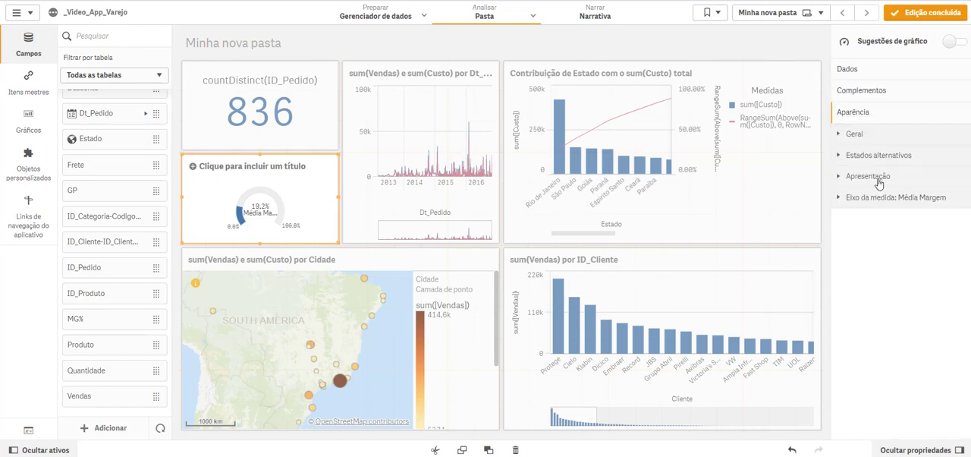
pyautogui.click(879, 184)
pyautogui.click(934, 311)
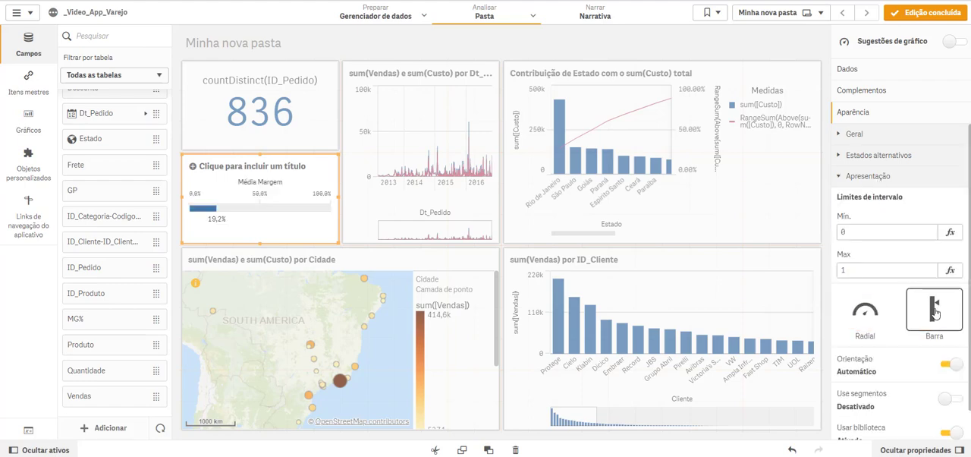
pyautogui.click(854, 234)
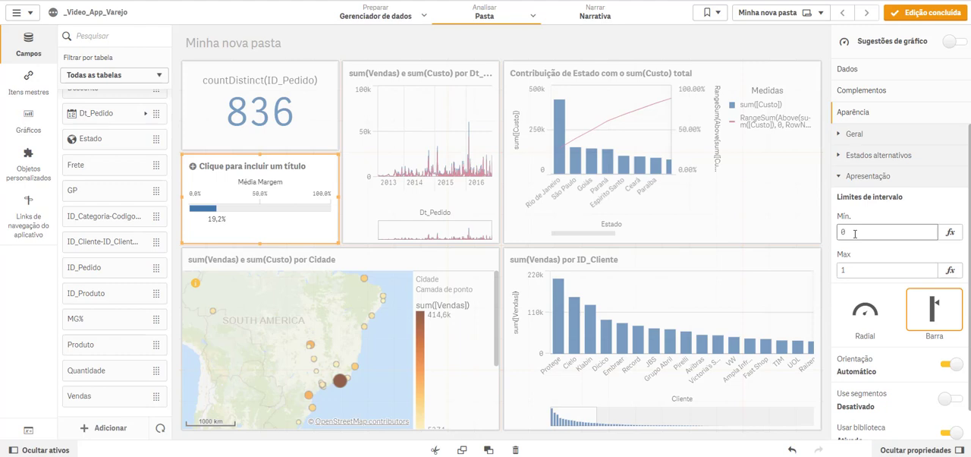
pyautogui.click(862, 270)
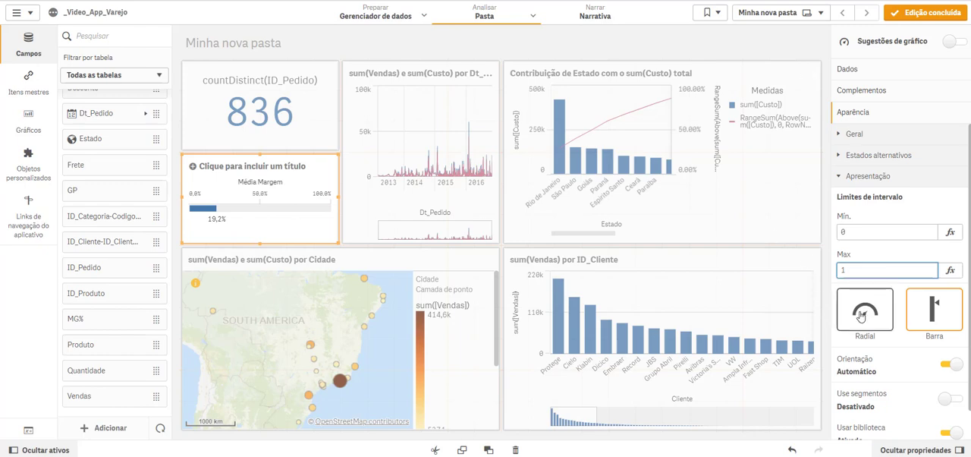
pyautogui.scroll(-1, 862, 317)
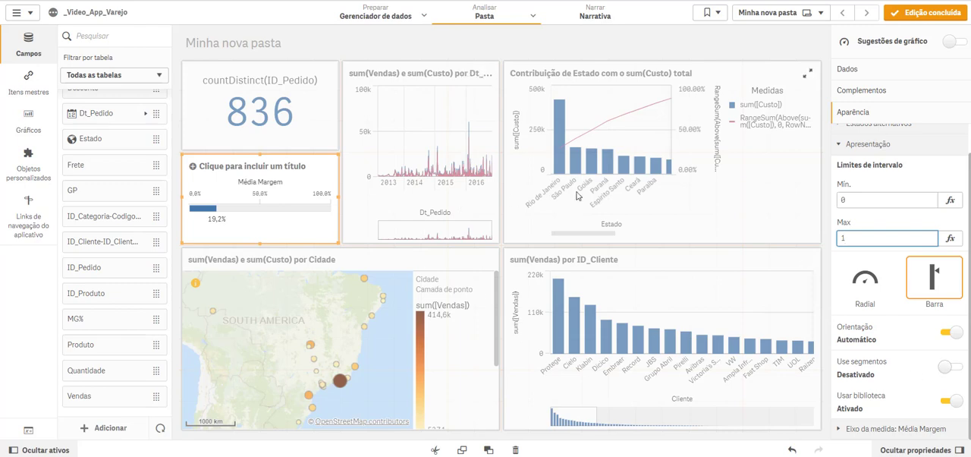
# Step: Hide the legend of the Contribuição de Estado chart and narrow the chart to free space beside the line chart
pyautogui.click(762, 188)
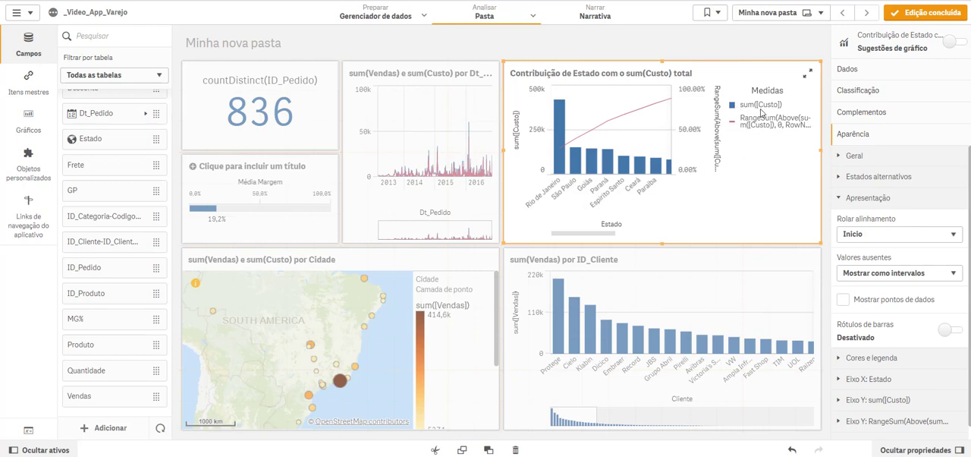
pyautogui.click(893, 362)
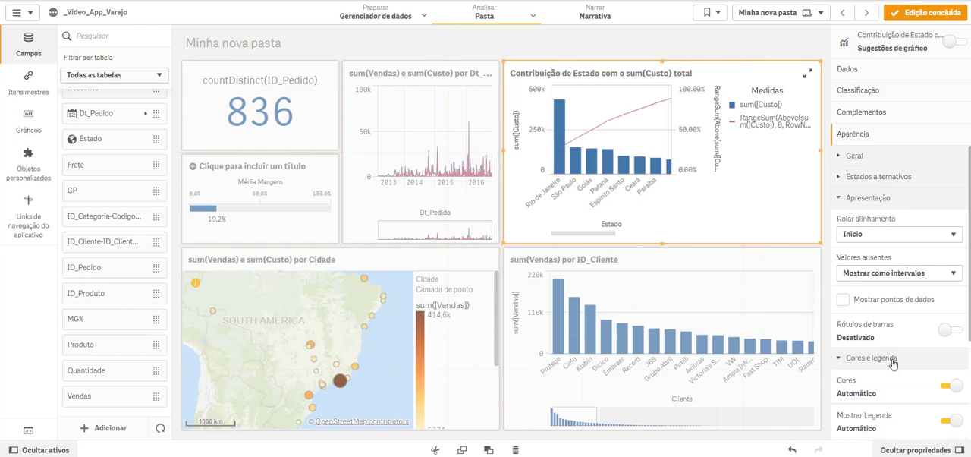
pyautogui.scroll(-2, 893, 364)
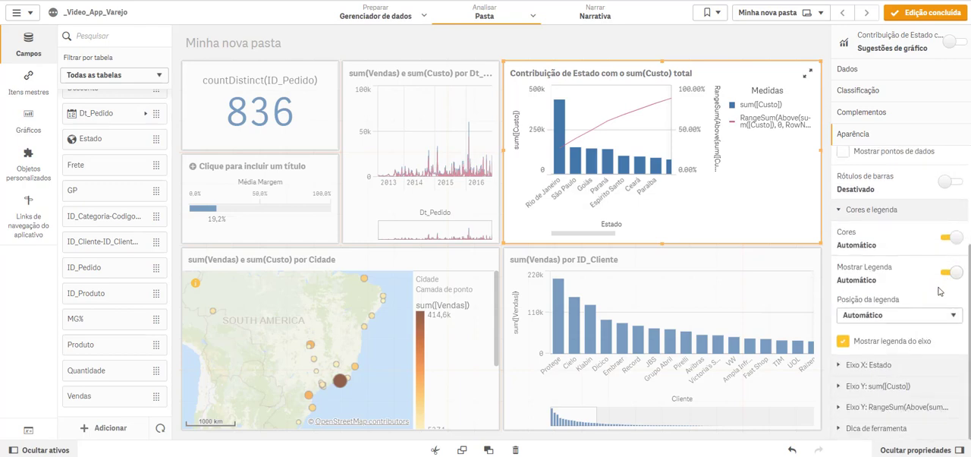
pyautogui.click(952, 273)
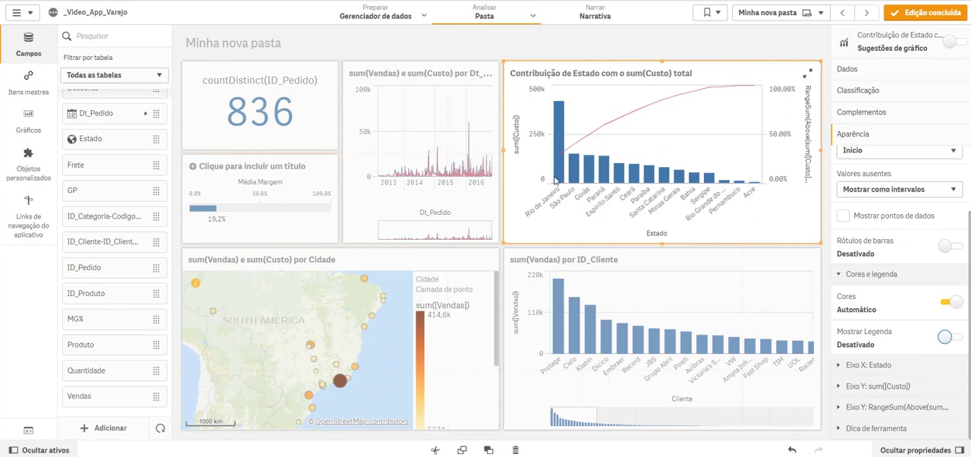
pyautogui.moveTo(503, 150); pyautogui.dragTo(587, 157)
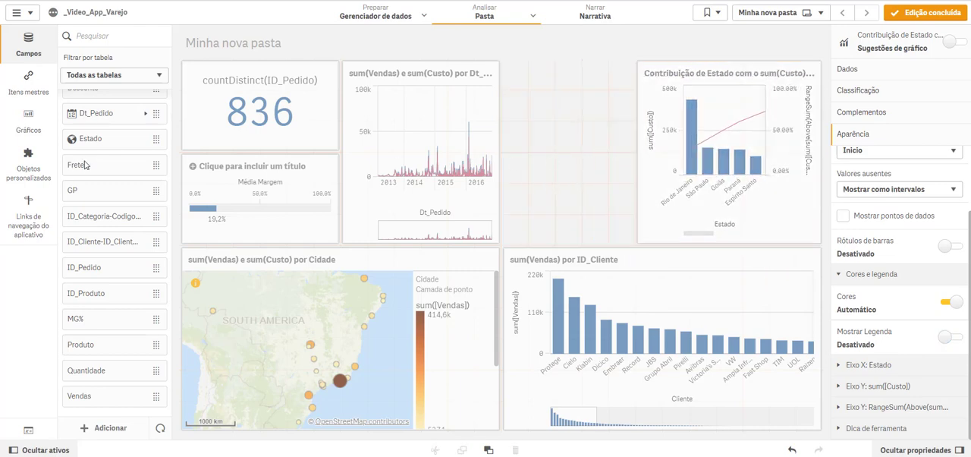
# Step: Insert a pie chart in the freed space with Classif. Custo as dimension and Sum(Quantidade) as measure
pyautogui.click(30, 123)
pyautogui.moveTo(89, 166); pyautogui.dragTo(612, 147)
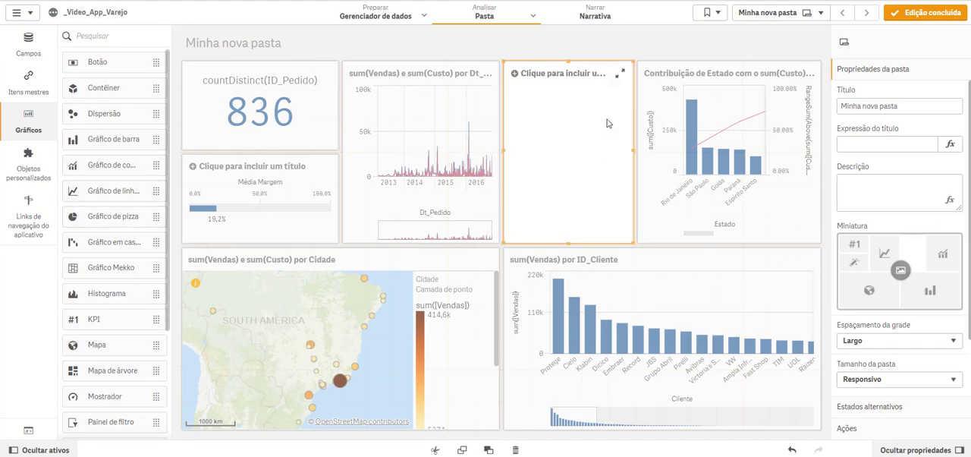
pyautogui.click(579, 158)
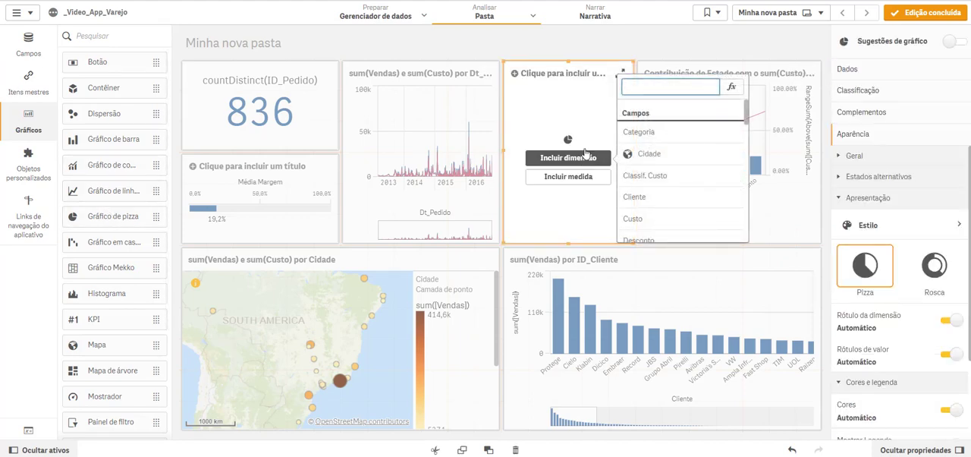
pyautogui.click(648, 179)
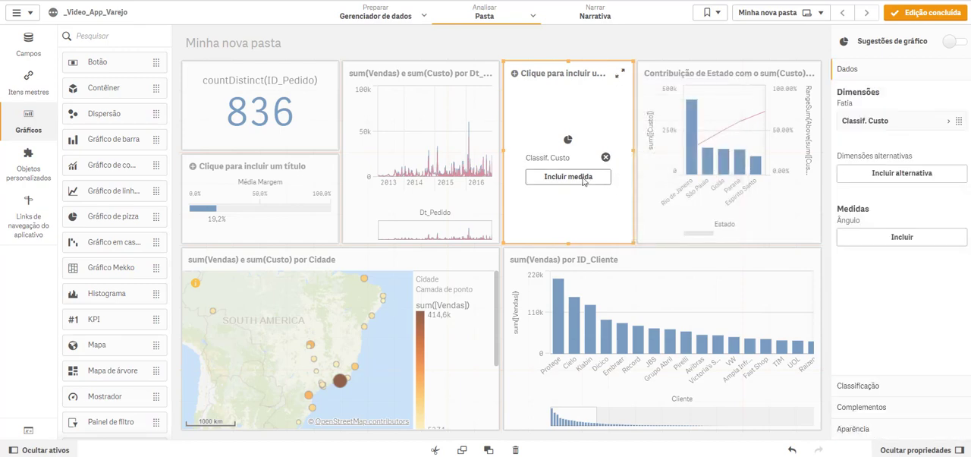
pyautogui.click(584, 178)
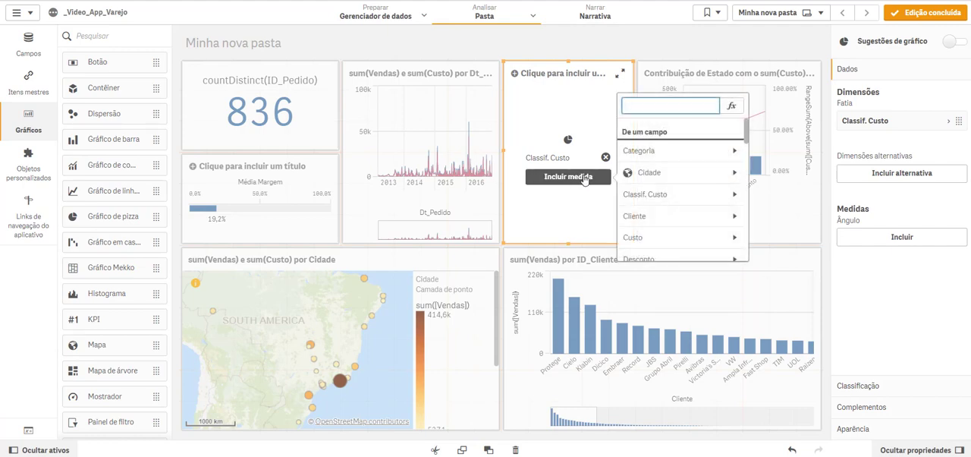
pyautogui.write('qua')
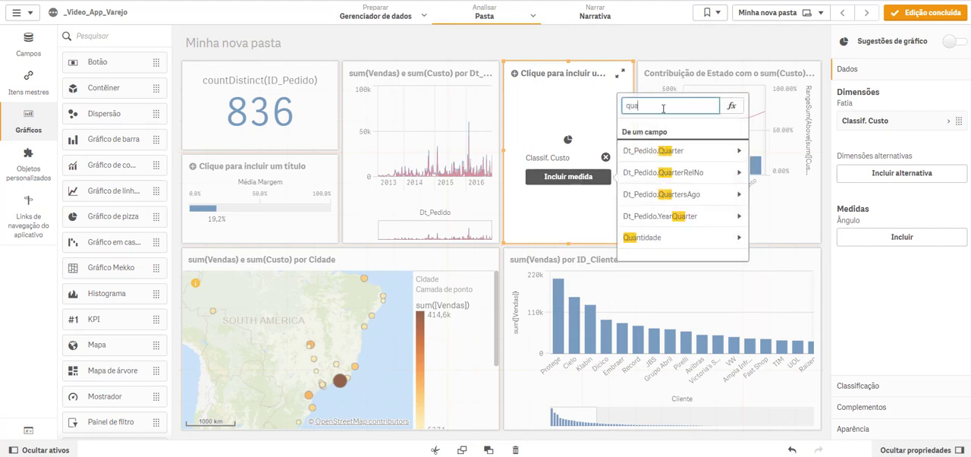
pyautogui.click(672, 237)
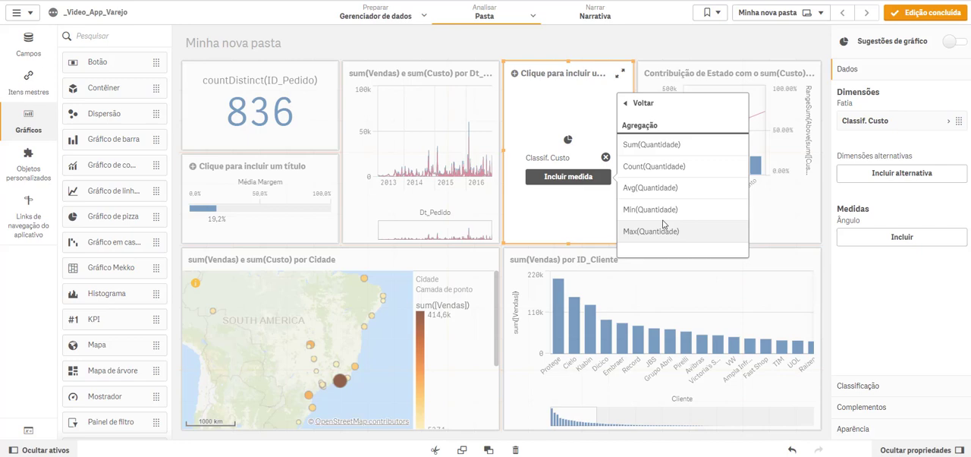
pyautogui.click(649, 150)
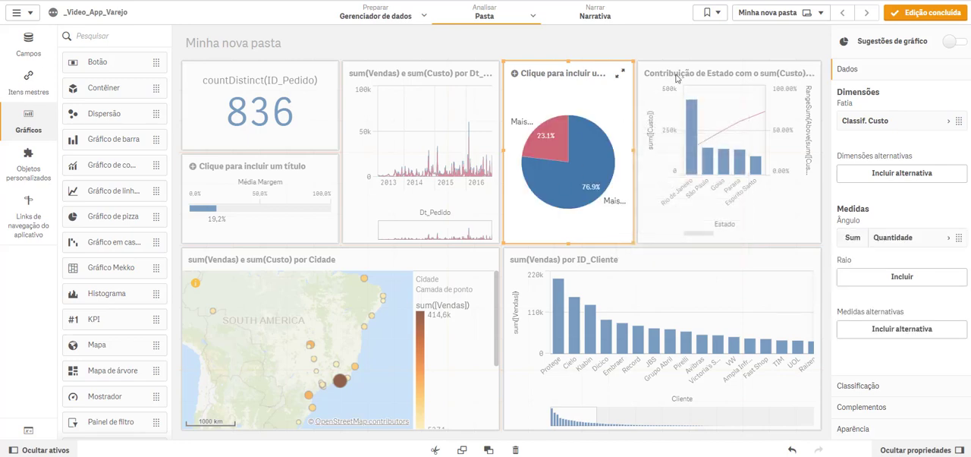
# Step: Finish editing the sheet and filter it by selecting the Mais Caro slice of the Classif. Custo pie chart
pyautogui.click(920, 15)
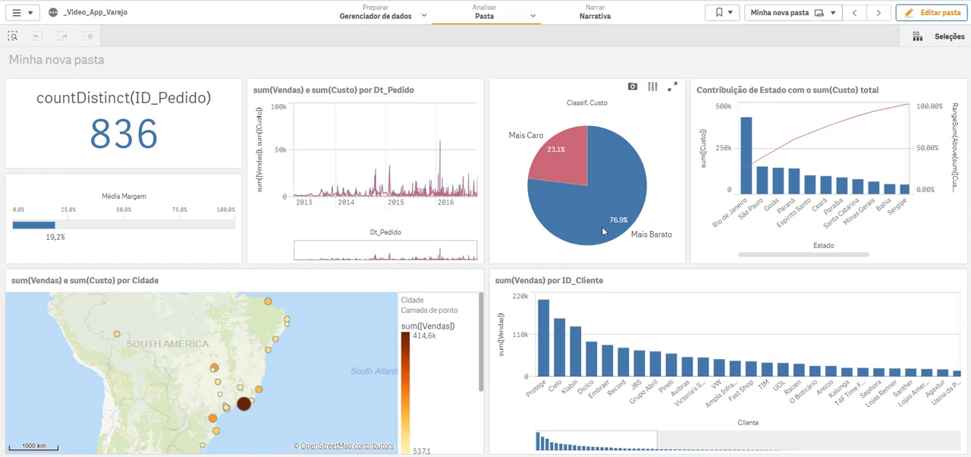
pyautogui.click(551, 167)
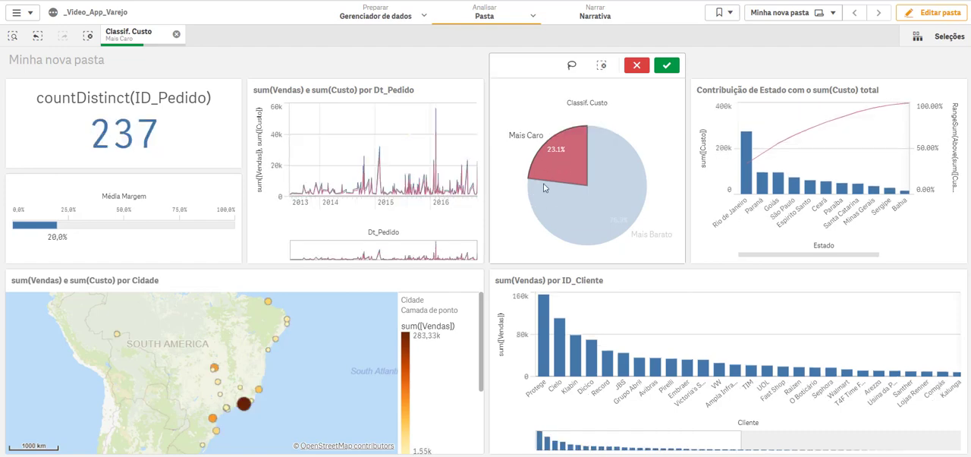
# Step: Confirm the Mais Caro selection and filter the sheet to the clients from Protege through Grupo Abril in the sales-by-client chart
pyautogui.moveTo(544, 187)
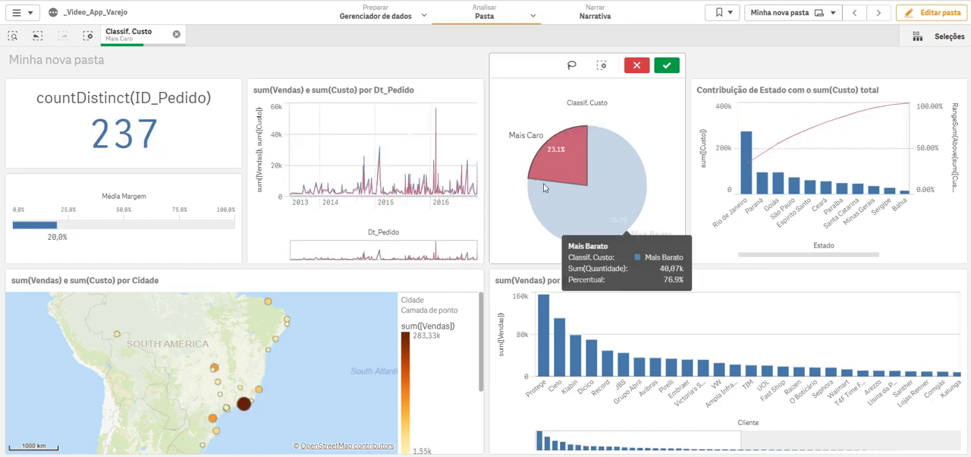
pyautogui.click(666, 65)
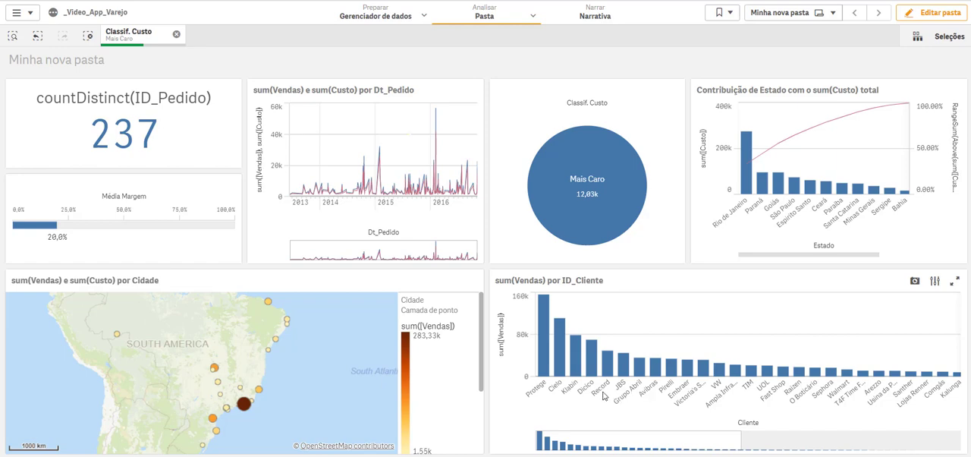
pyautogui.moveTo(648, 396); pyautogui.dragTo(540, 387)
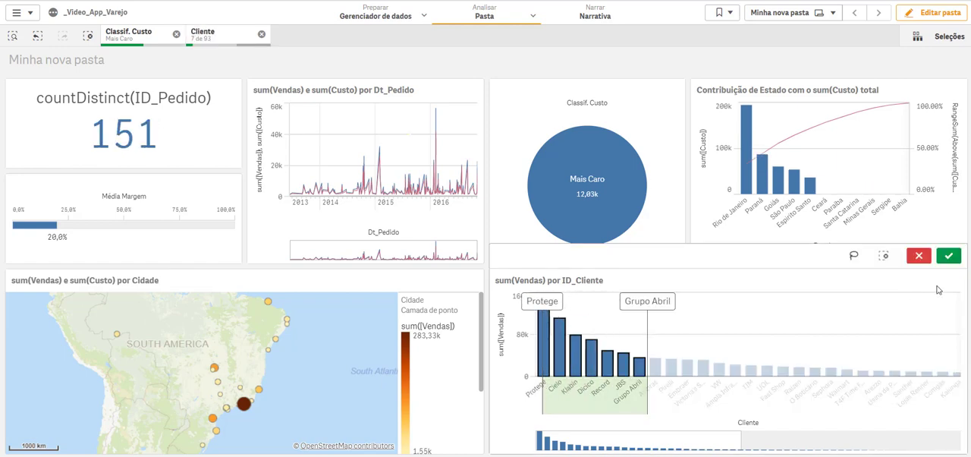
pyautogui.click(949, 257)
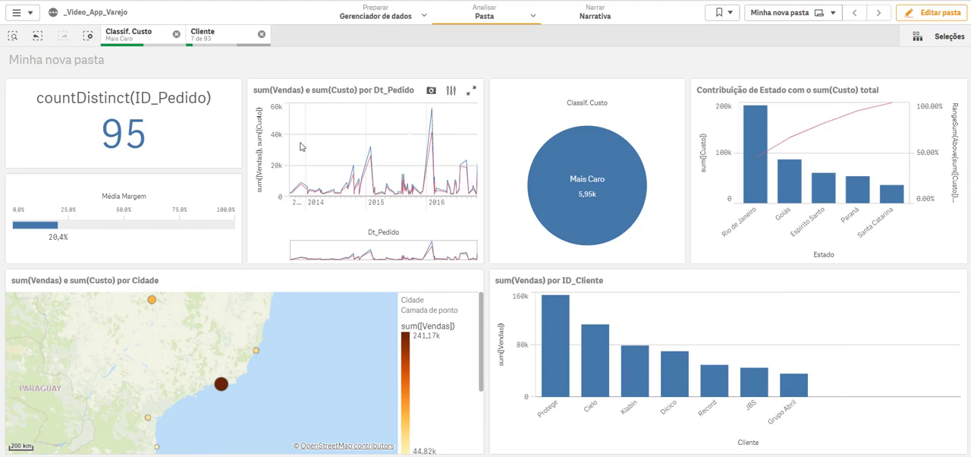
# Step: Review the selected and excluded values of the active Cliente and Classif. Custo filters
pyautogui.click(212, 40)
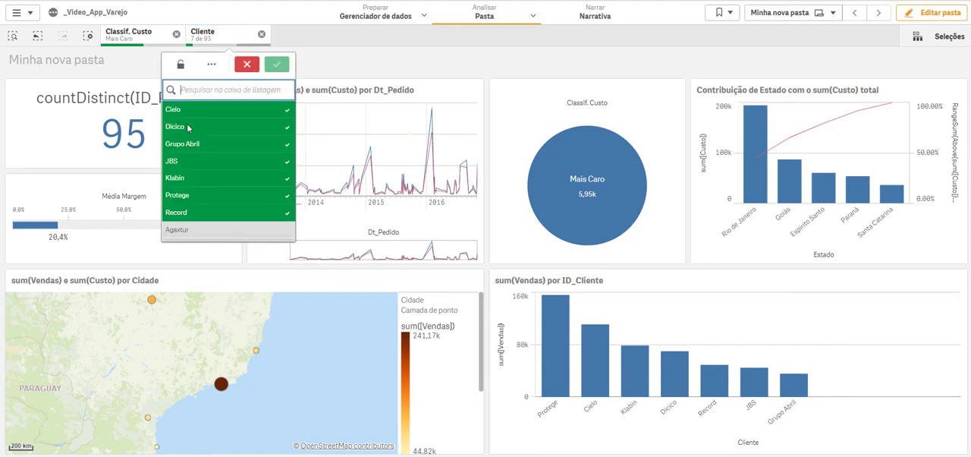
pyautogui.click(118, 38)
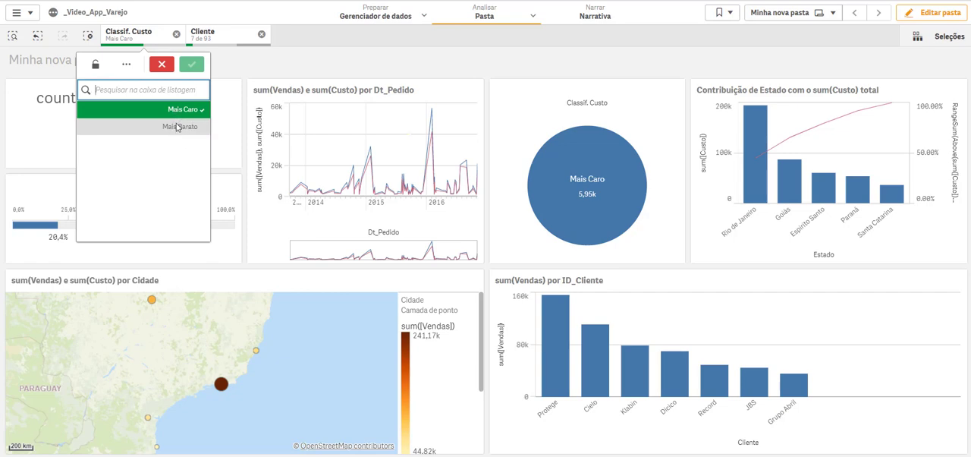
pyautogui.click(218, 40)
pyautogui.click(218, 37)
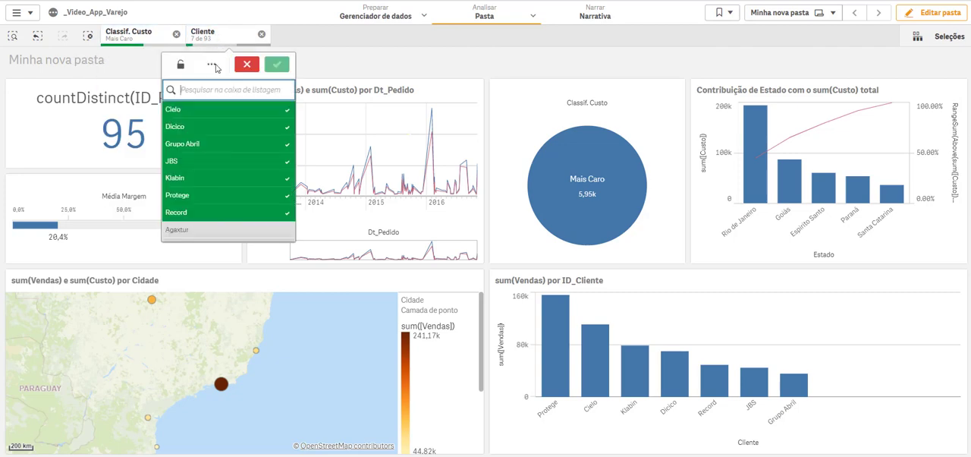
pyautogui.scroll(-3, 216, 129)
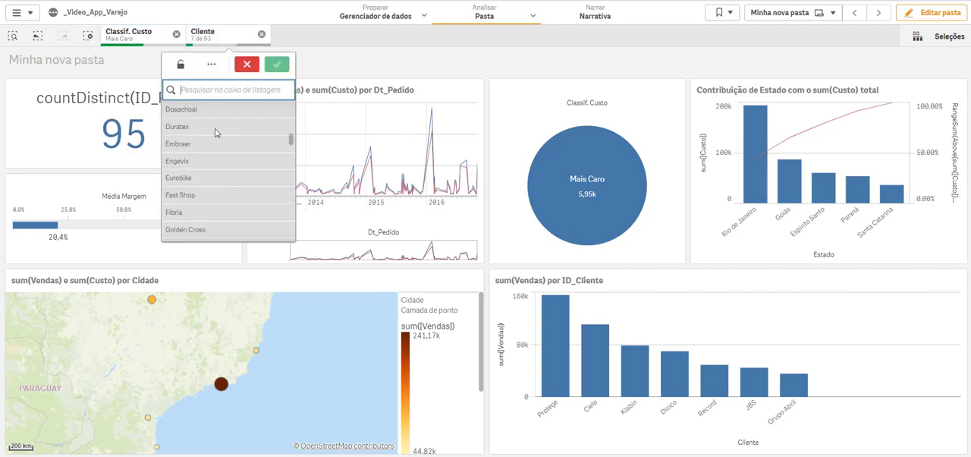
pyautogui.scroll(5, 214, 135)
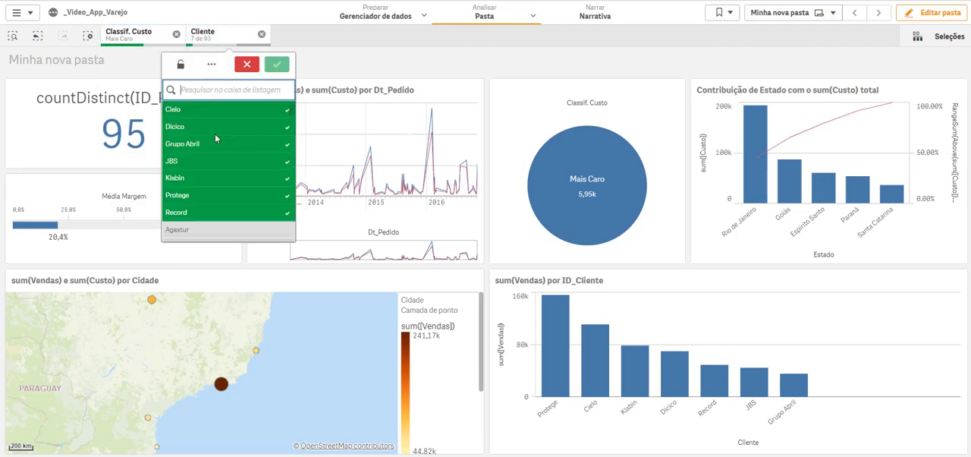
# Step: Open the selections overview of all app fields and generate associative insights for the current selections
pyautogui.click(919, 38)
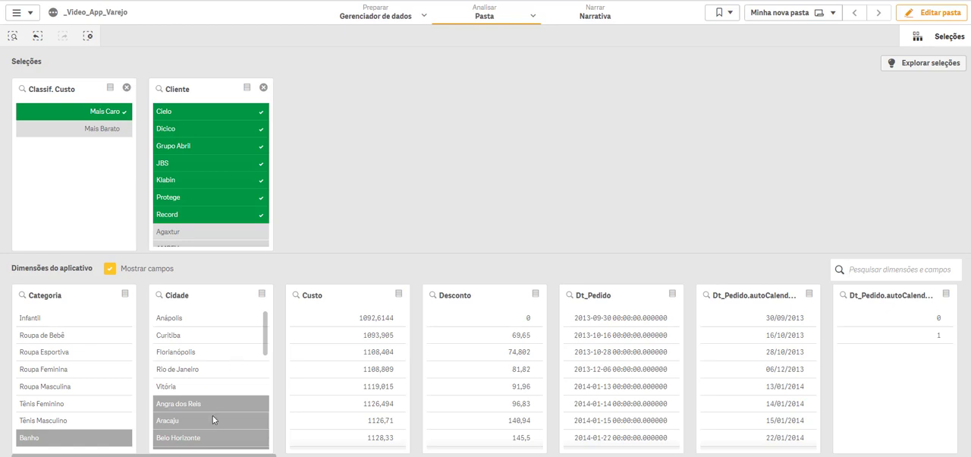
pyautogui.scroll(-5, 213, 414)
pyautogui.scroll(5, 212, 415)
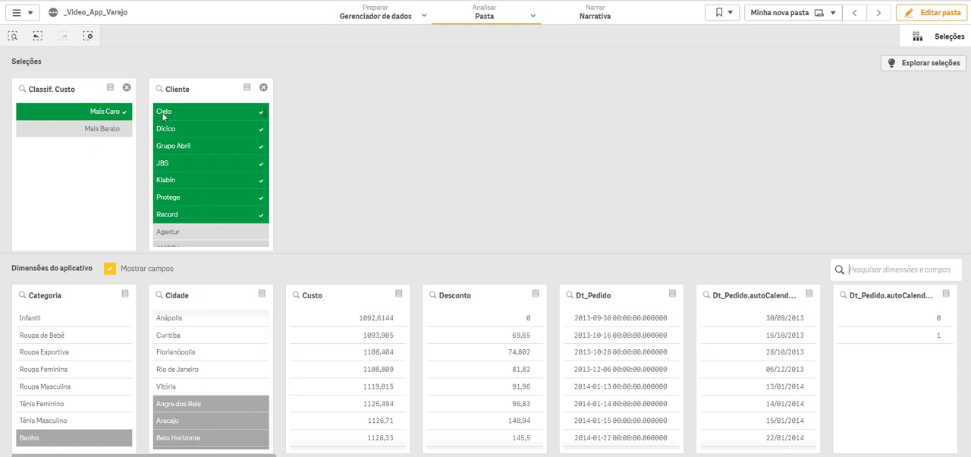
pyautogui.click(914, 67)
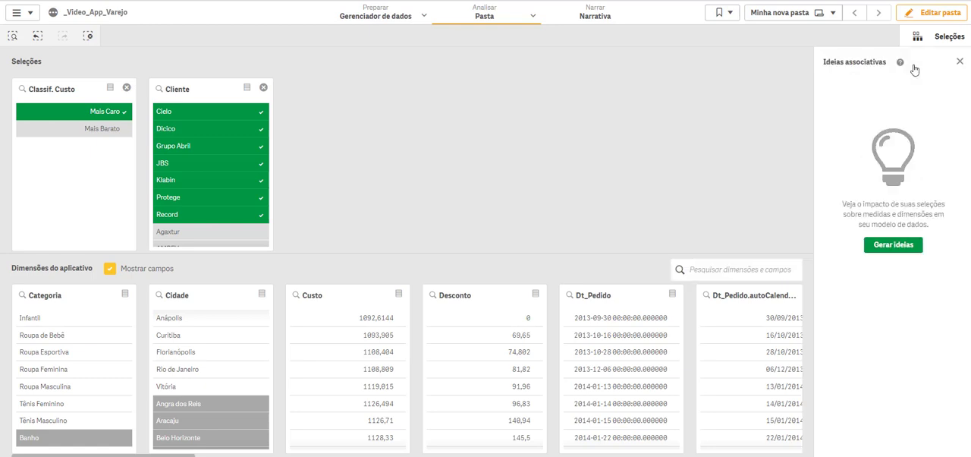
pyautogui.click(891, 245)
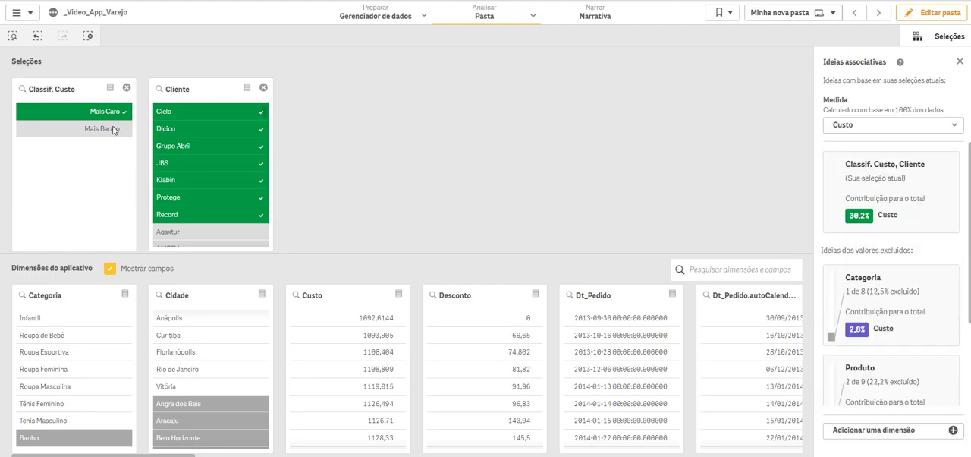
# Step: Set the associative insights measure to Vendas and review the contributions of the excluded Categoria, Produto and Dt_Pedido values
pyautogui.click(890, 129)
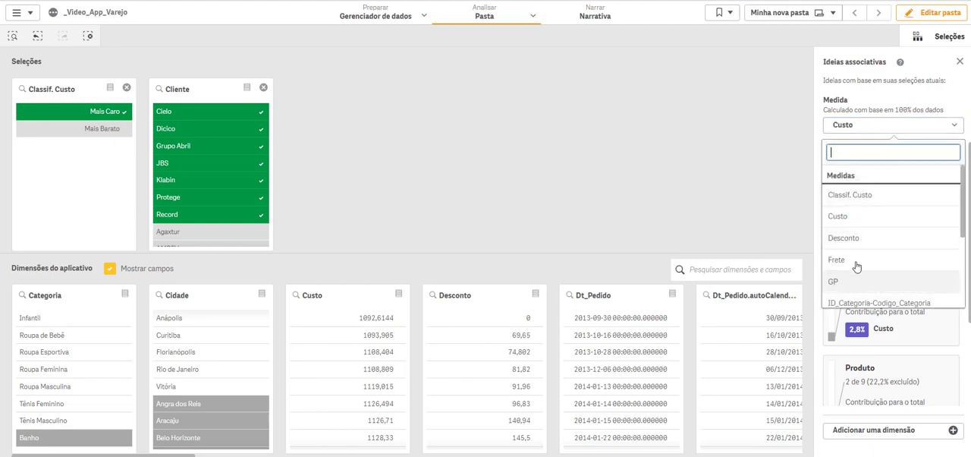
pyautogui.scroll(-3, 865, 227)
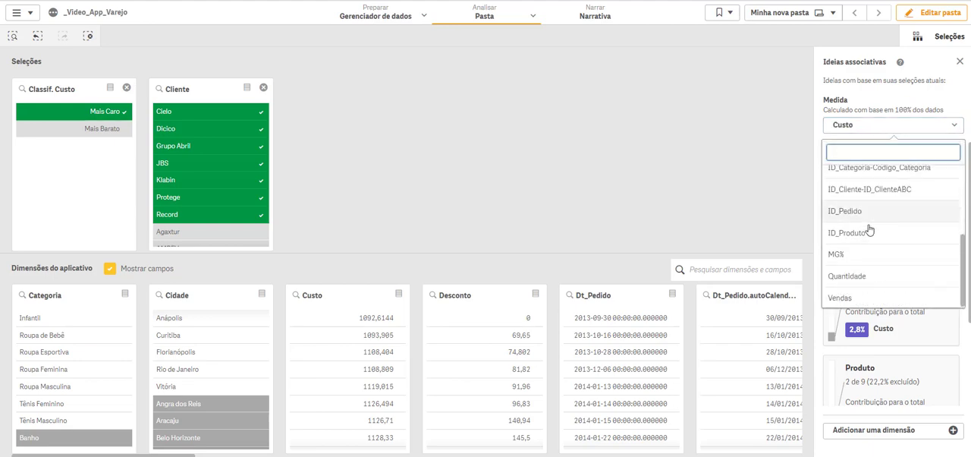
pyautogui.click(861, 295)
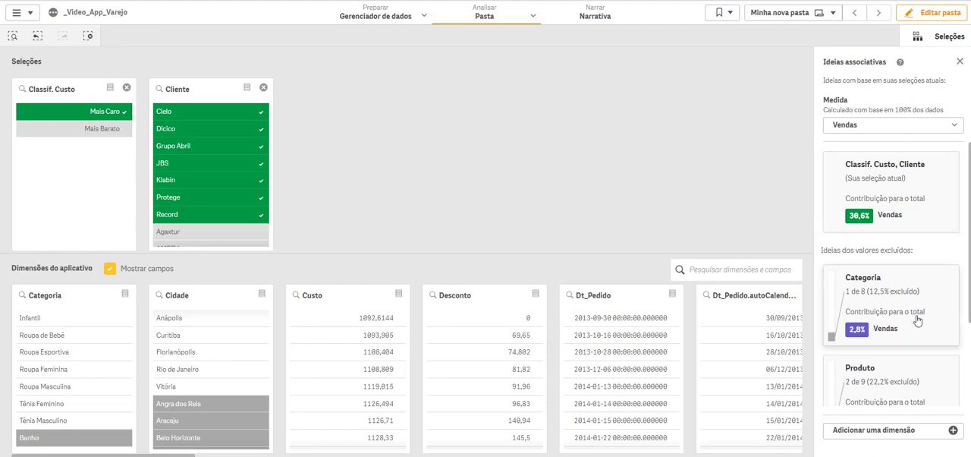
pyautogui.scroll(-3, 915, 315)
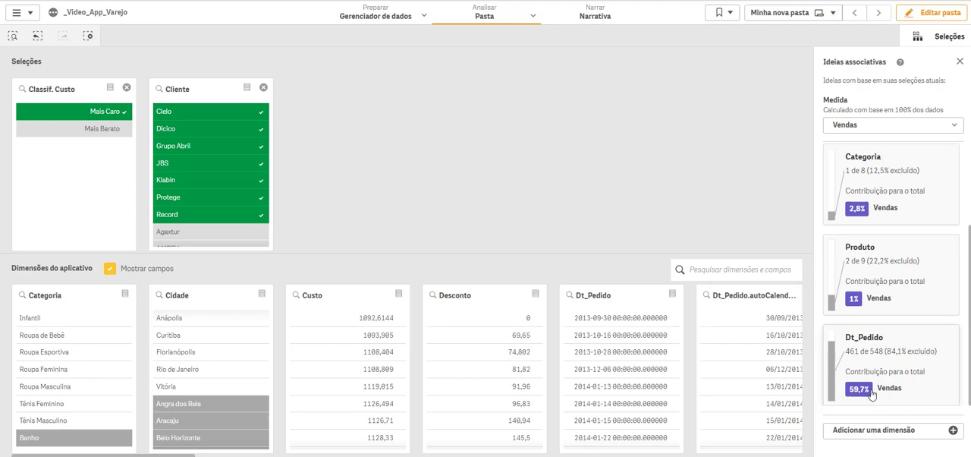
# Step: Examine the contribution of Dt_Pedido to Vendas and reveal the data table of its excluded values
pyautogui.click(895, 371)
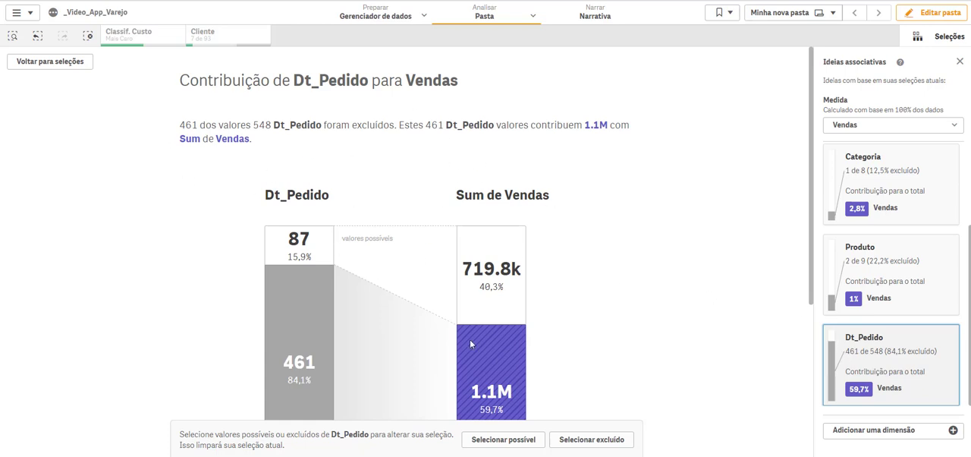
pyautogui.scroll(-2, 613, 295)
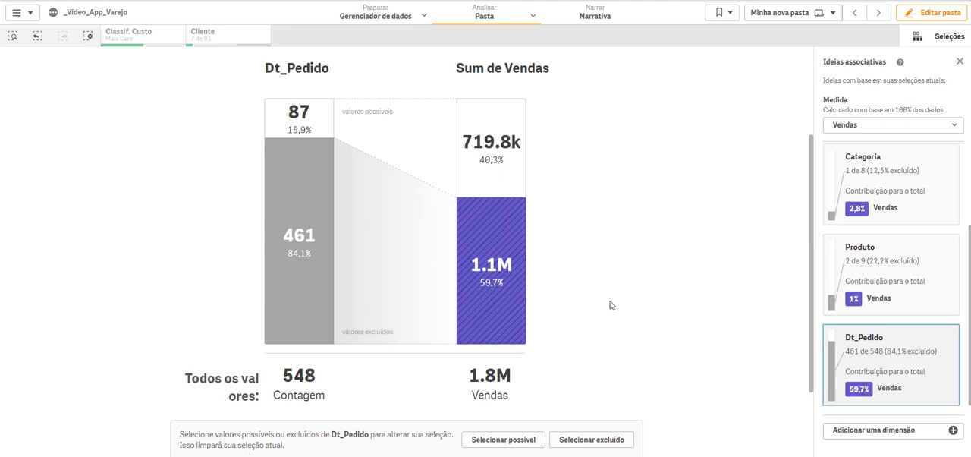
pyautogui.scroll(-1, 612, 305)
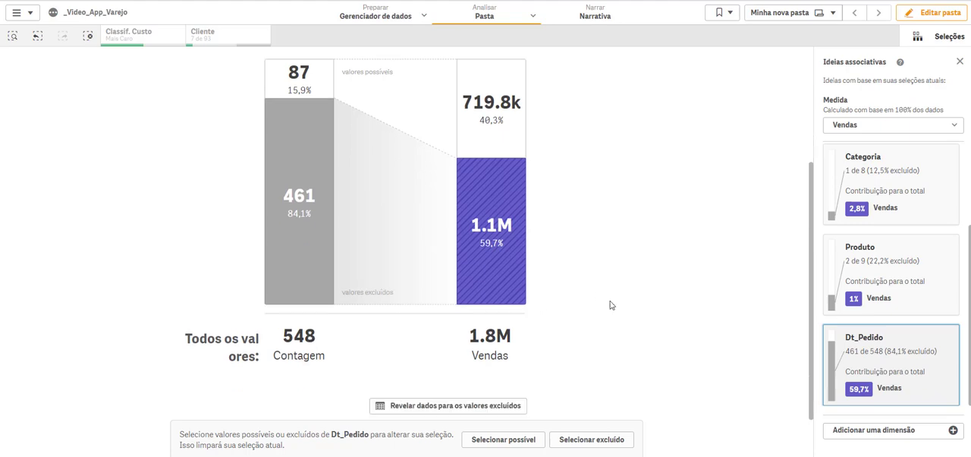
pyautogui.click(489, 411)
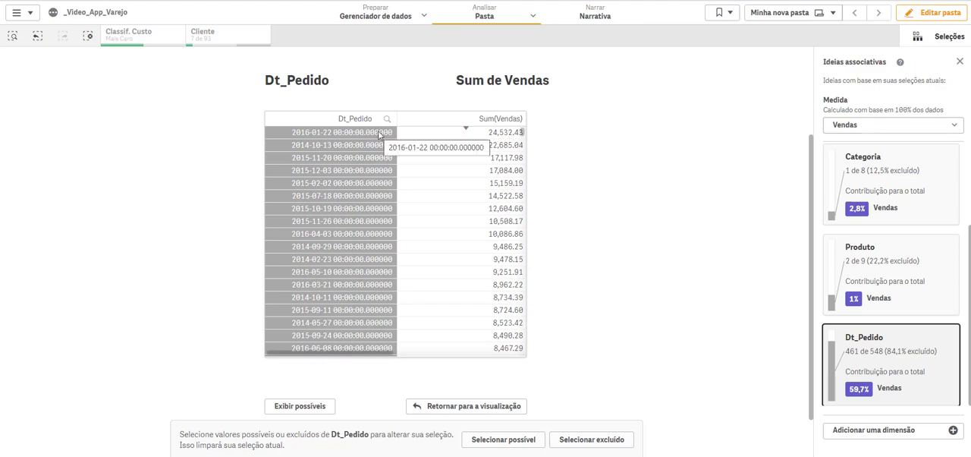
pyautogui.scroll(-20, 479, 204)
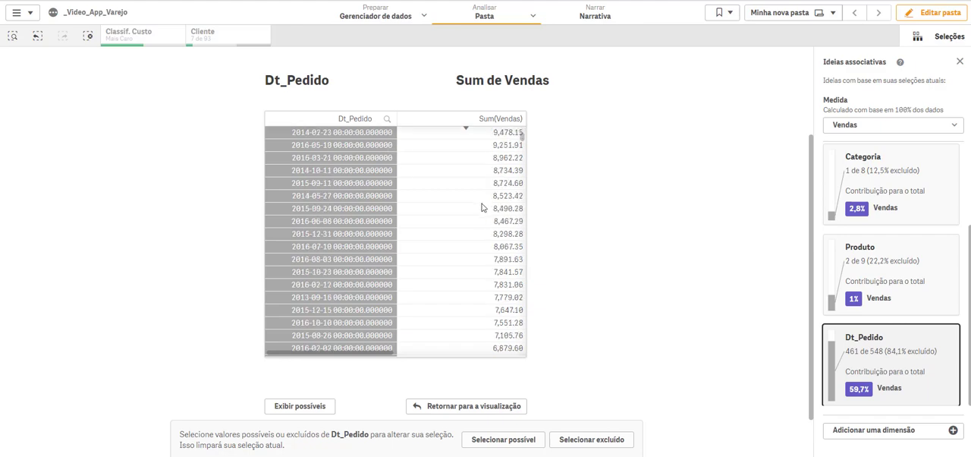
pyautogui.scroll(20, 482, 208)
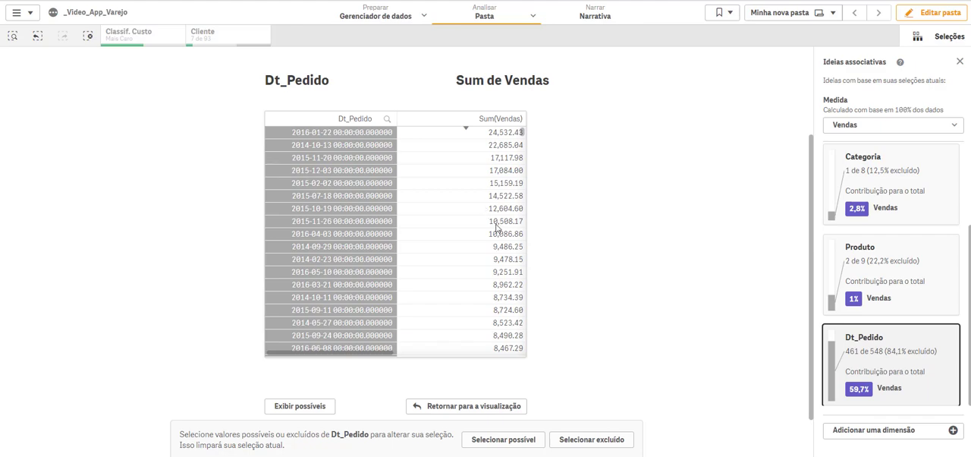
# Step: Replace the current selections with the excluded Dt_Pedido values and return to the dashboard sheet
pyautogui.click(586, 440)
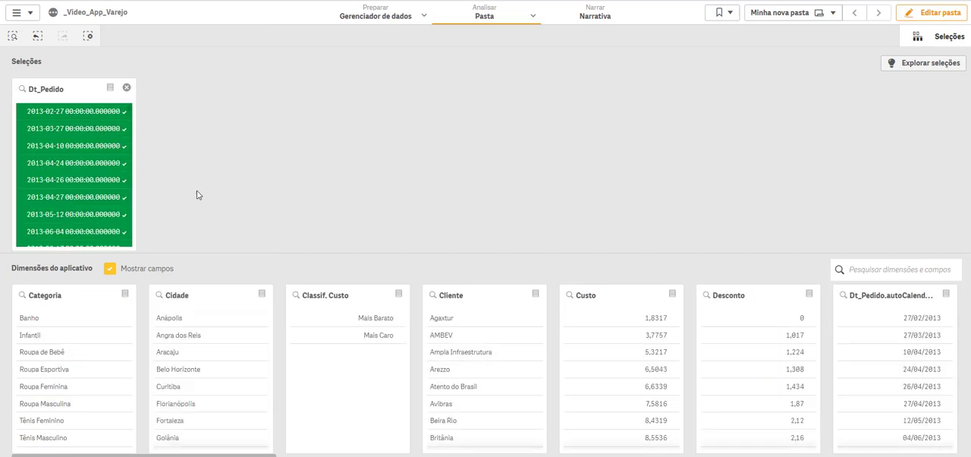
pyautogui.click(949, 37)
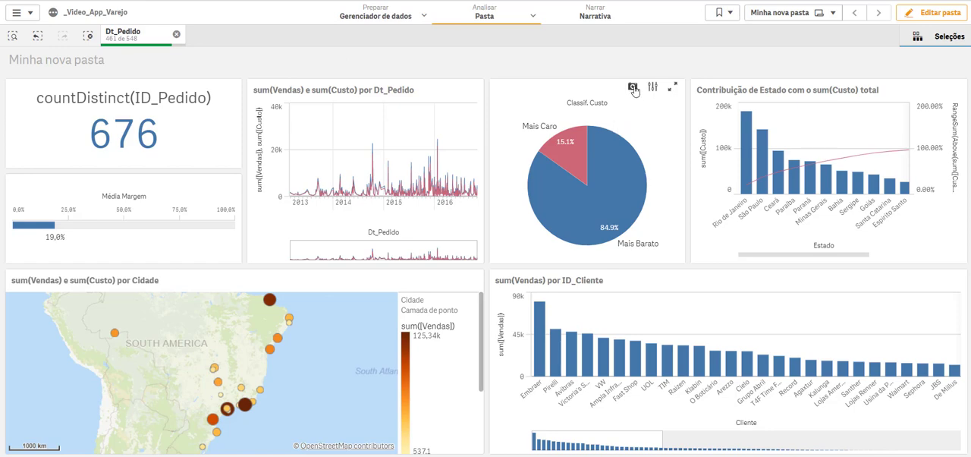
# Step: Take unannotated snapshots of the Classif. Custo pie chart, Dt_Pedido line chart and countDistinct(ID_Pedido) KPI, and clear the Dt_Pedido filter
pyautogui.click(633, 88)
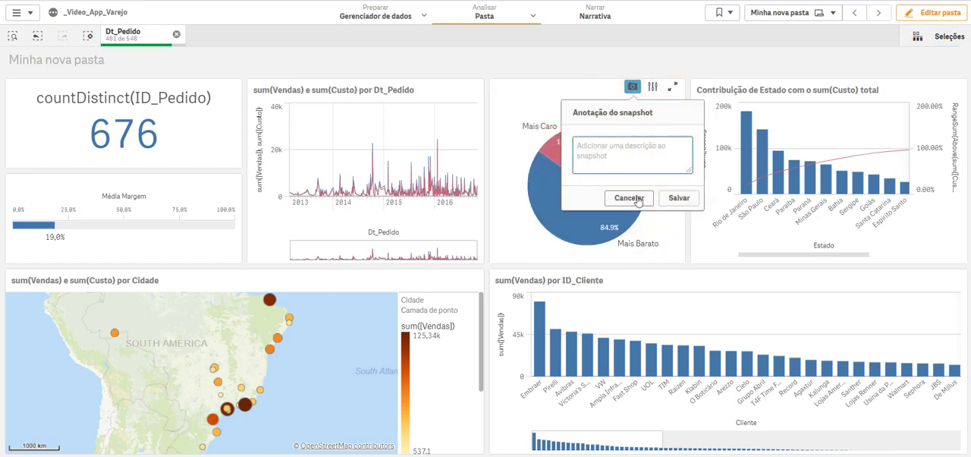
pyautogui.click(637, 199)
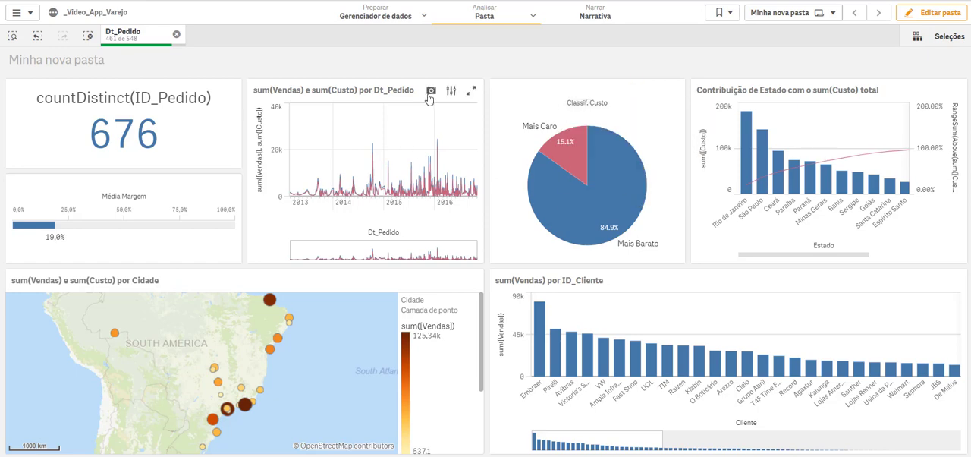
pyautogui.click(431, 91)
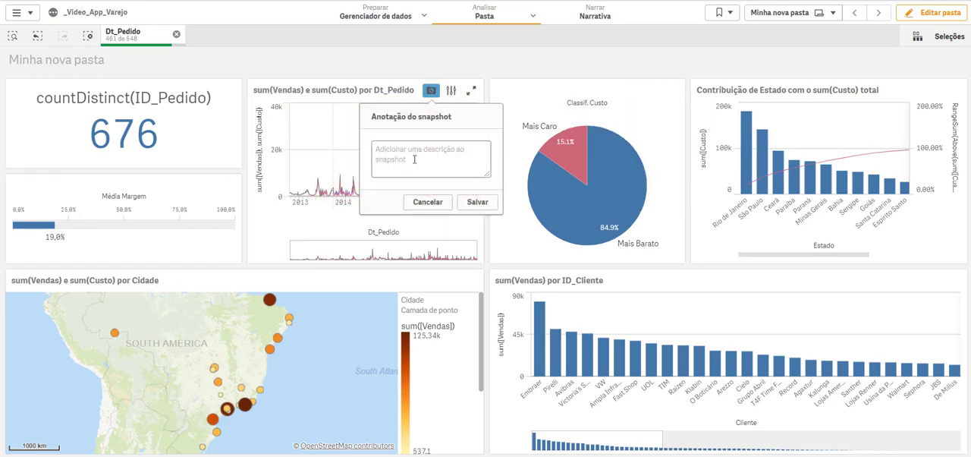
pyautogui.click(419, 201)
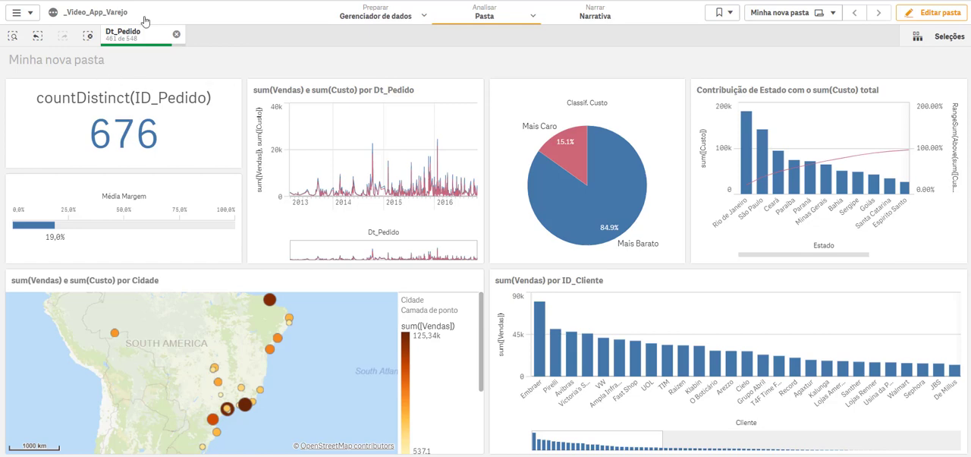
pyautogui.moveTo(202, 125)
pyautogui.click(209, 88)
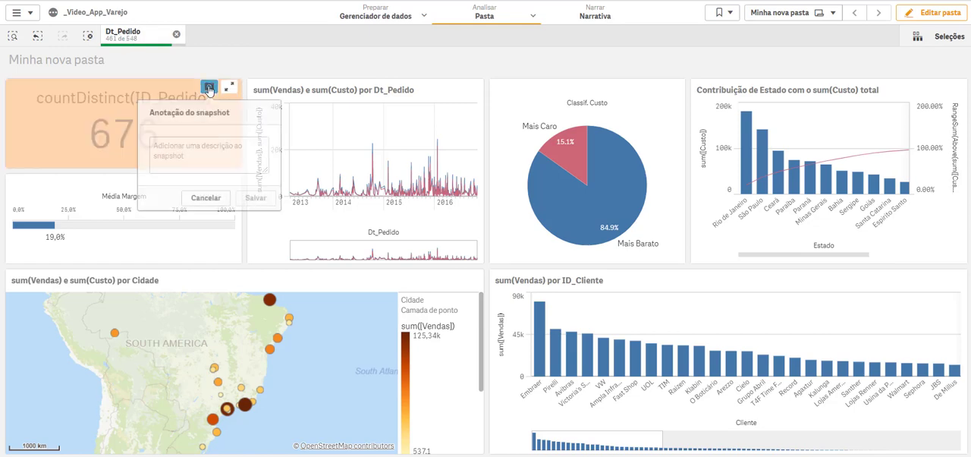
pyautogui.click(219, 201)
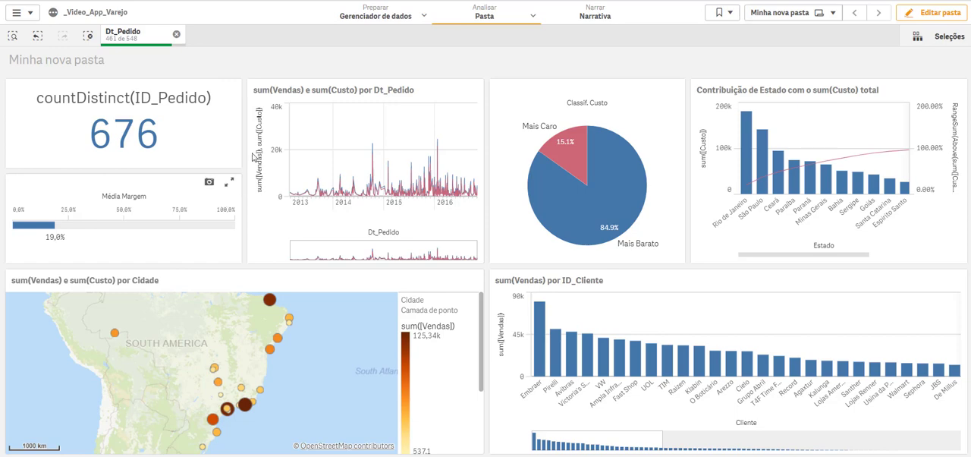
pyautogui.click(176, 34)
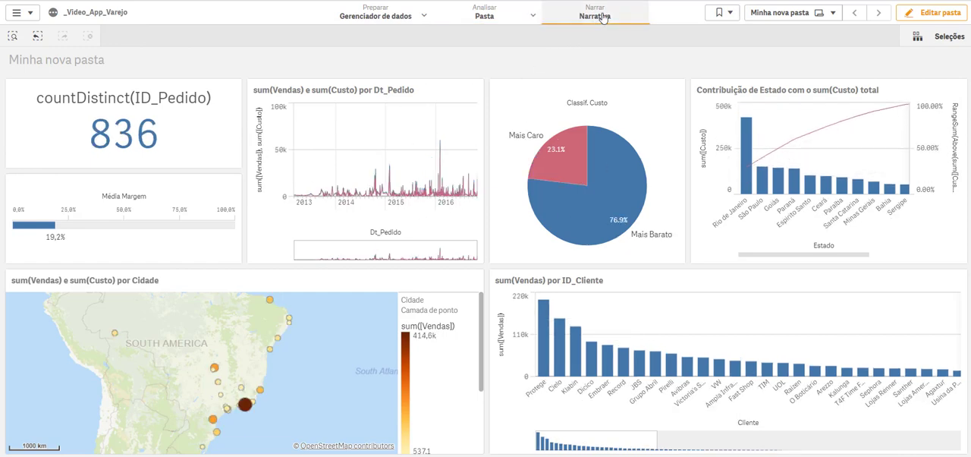
# Step: Place the KPI snapshot on the story's first slide, with the line chart snapshot below it and the pie chart snapshot to the right
pyautogui.click(603, 17)
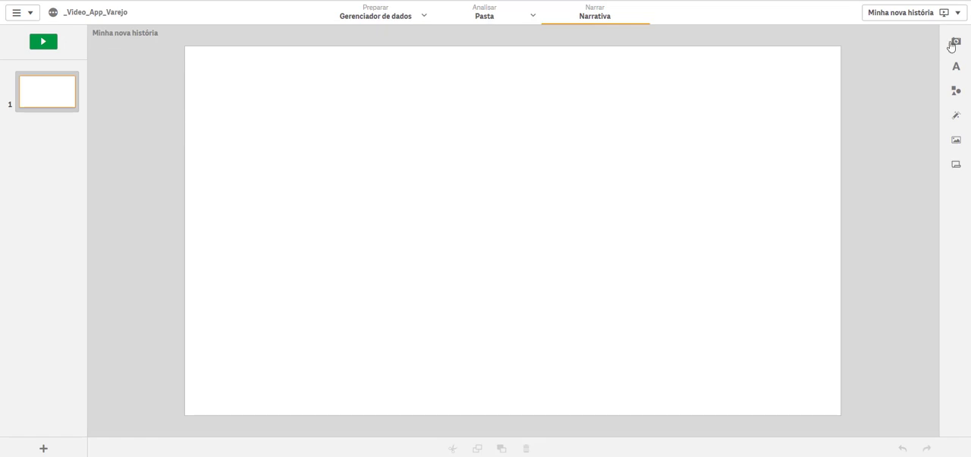
pyautogui.click(952, 44)
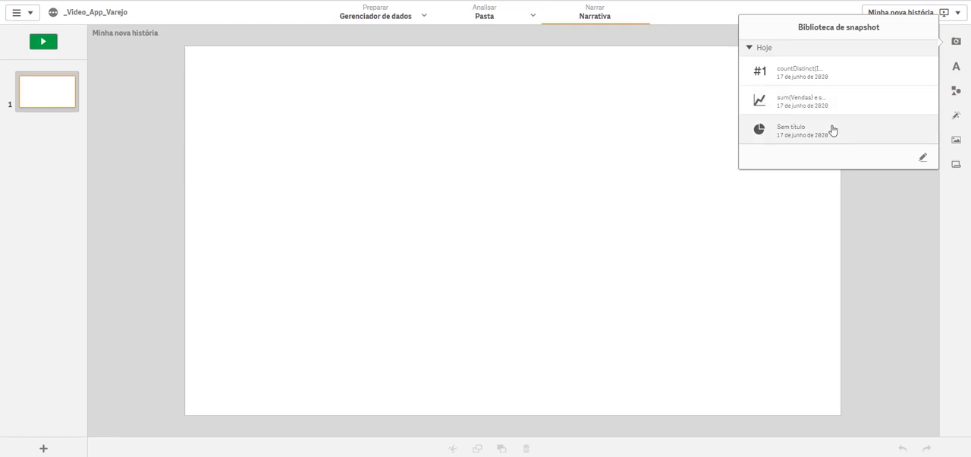
pyautogui.moveTo(798, 76); pyautogui.dragTo(357, 124)
pyautogui.click(956, 41)
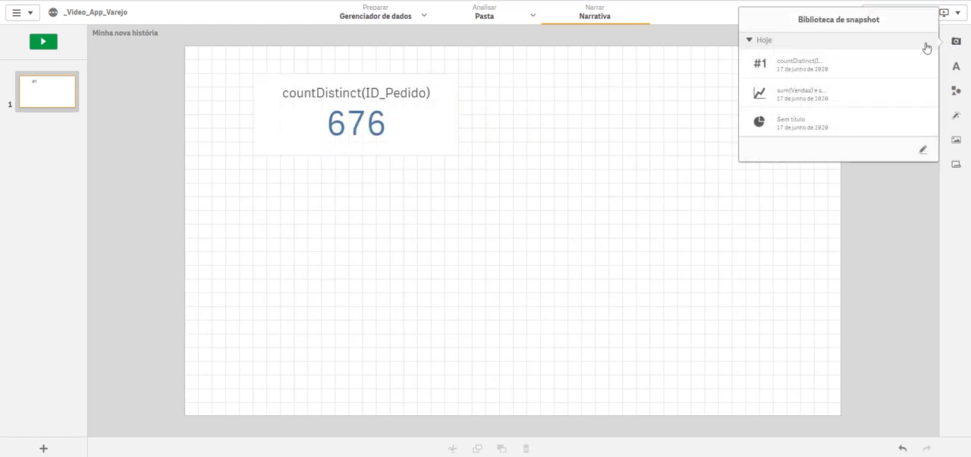
pyautogui.moveTo(830, 96); pyautogui.dragTo(371, 281)
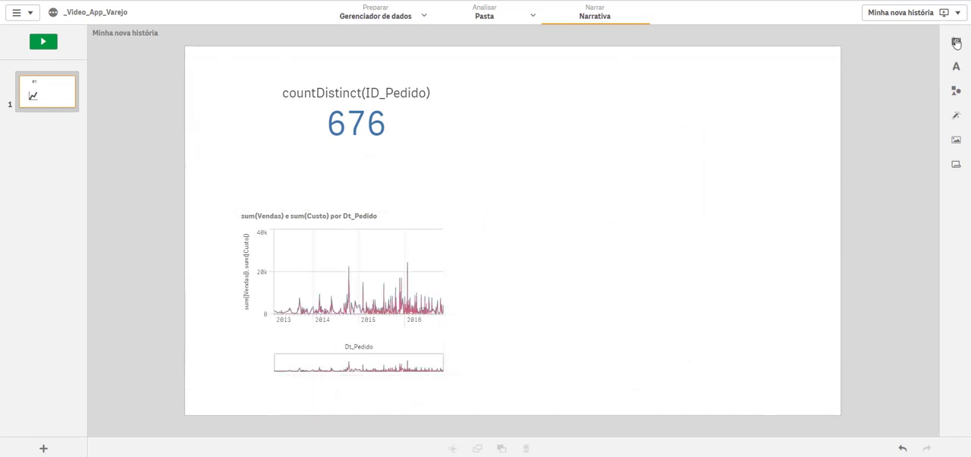
pyautogui.click(955, 44)
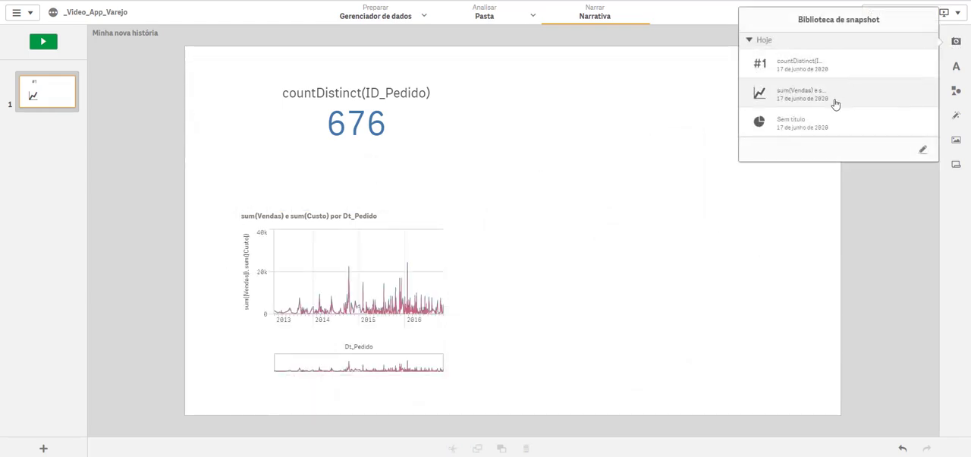
pyautogui.moveTo(816, 112); pyautogui.dragTo(674, 195)
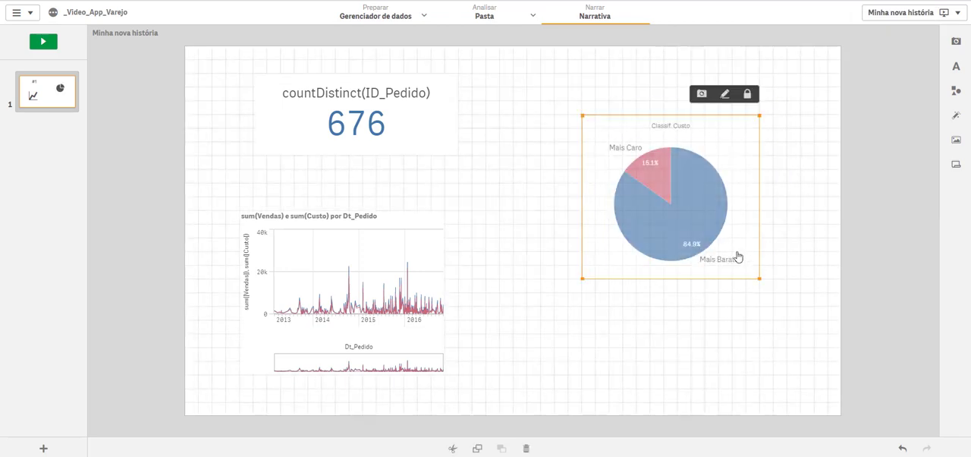
# Step: Unlock the pie chart snapshot's proportions and stretch it slightly taller on the slide
pyautogui.click(748, 96)
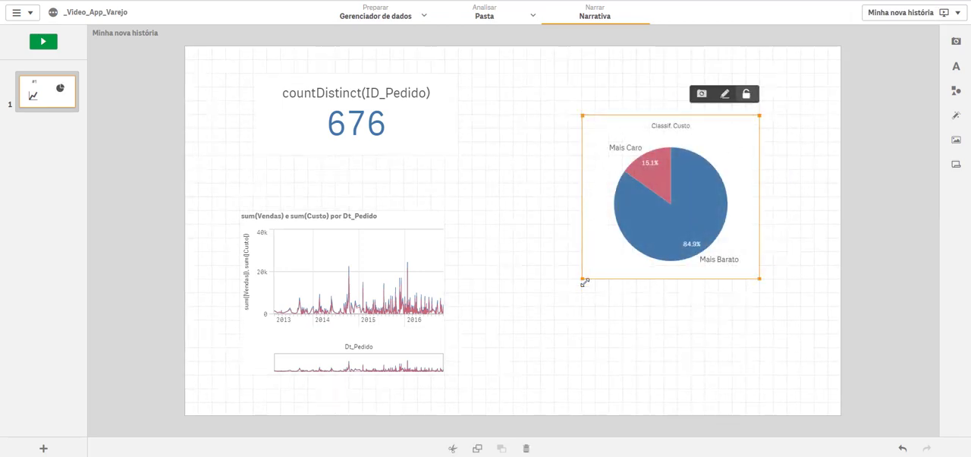
pyautogui.moveTo(583, 279); pyautogui.dragTo(583, 305)
# Step: Play the story, inspect the pie chart's slices and go from the pie chart snapshot to its source sheet
pyautogui.click(43, 41)
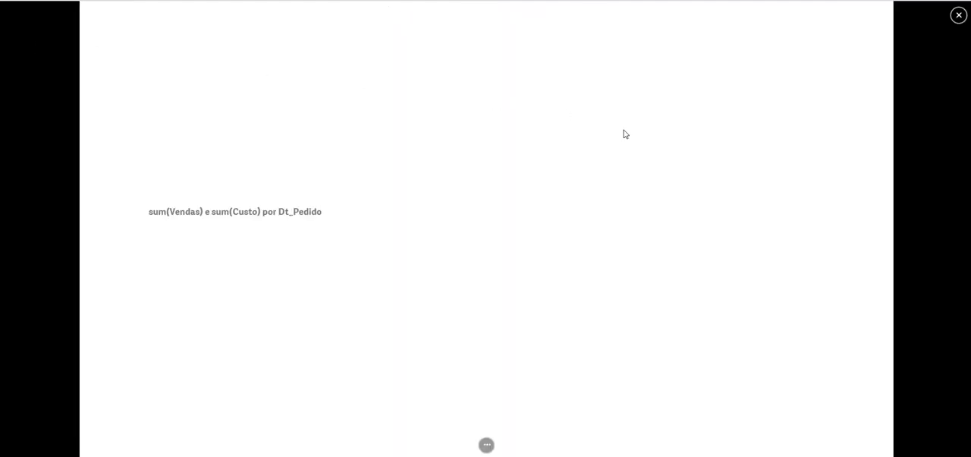
pyautogui.moveTo(666, 173)
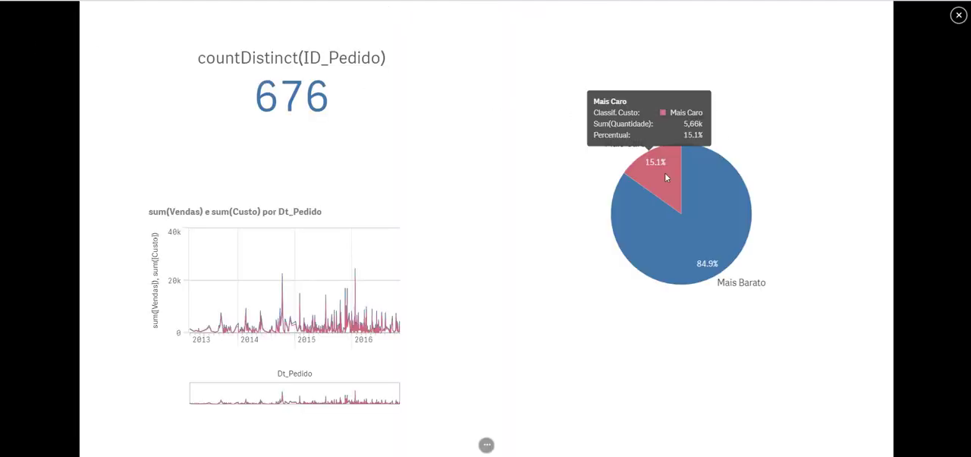
pyautogui.moveTo(709, 208)
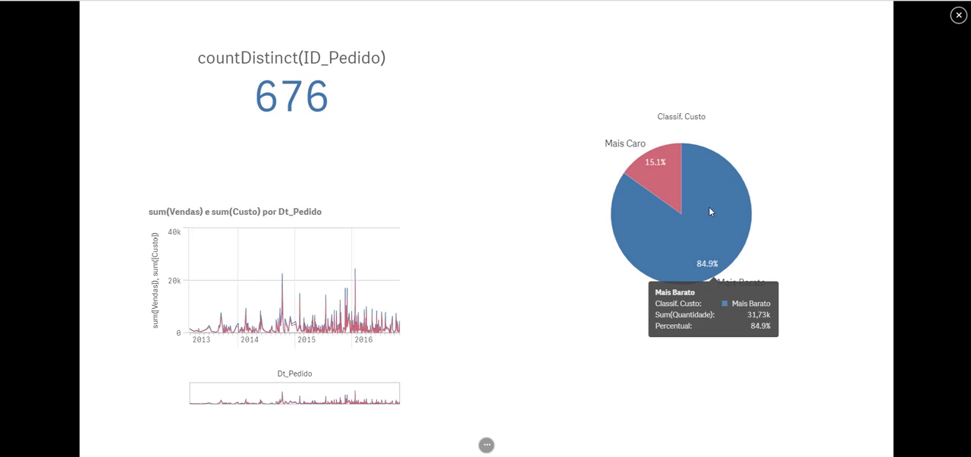
pyautogui.click(709, 208)
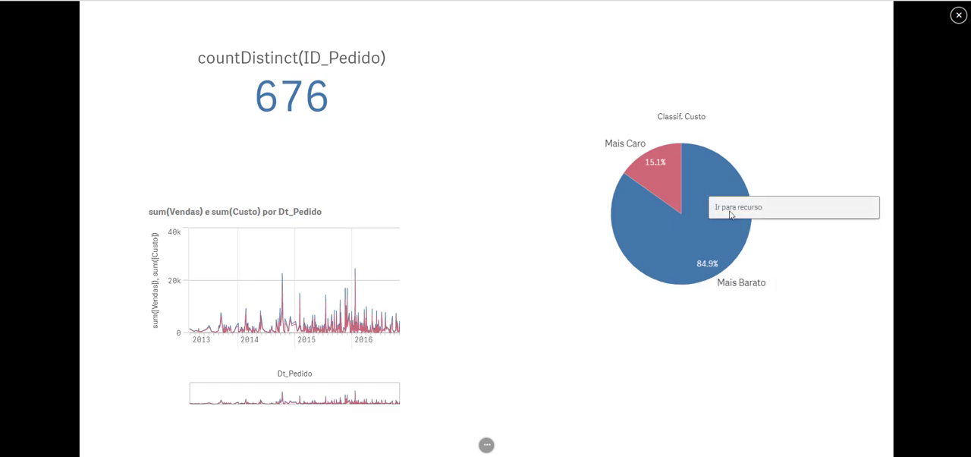
pyautogui.click(732, 216)
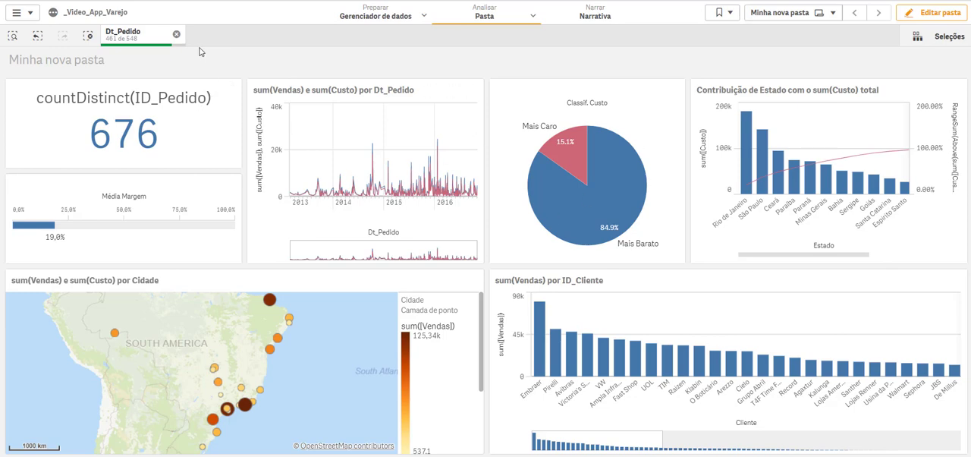
# Step: Clear the Dt_Pedido filter, and enable and apply sheet extension on Minha nova pasta in edit mode
pyautogui.click(176, 37)
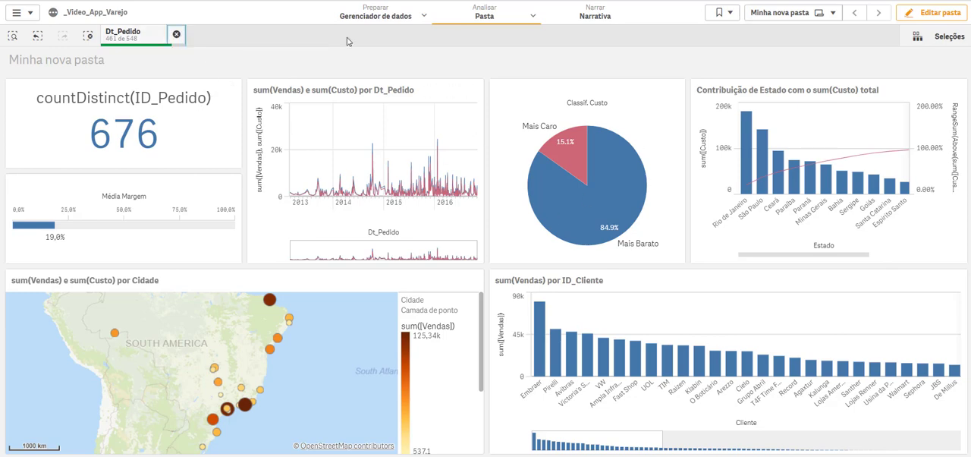
pyautogui.click(908, 18)
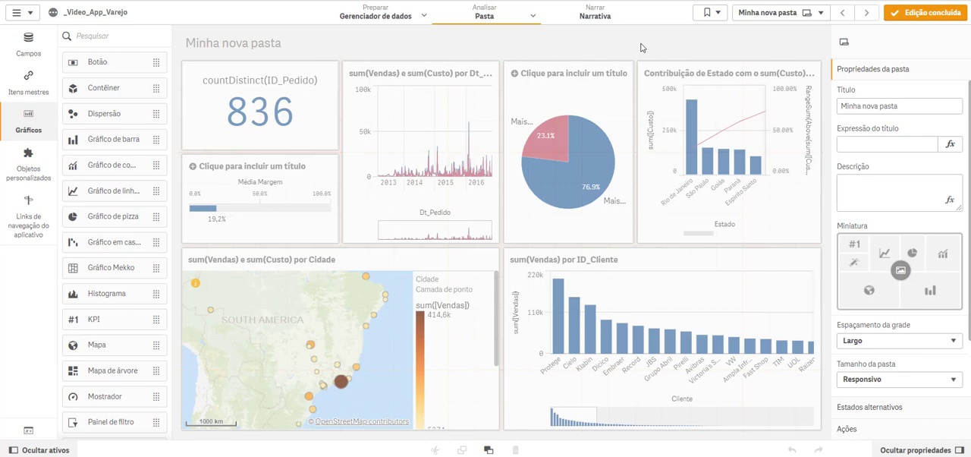
pyautogui.scroll(-2, 861, 400)
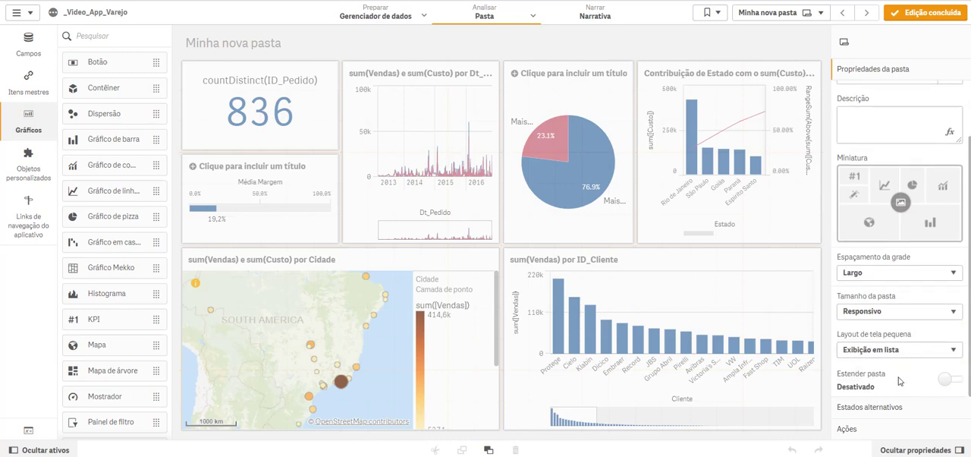
pyautogui.click(945, 378)
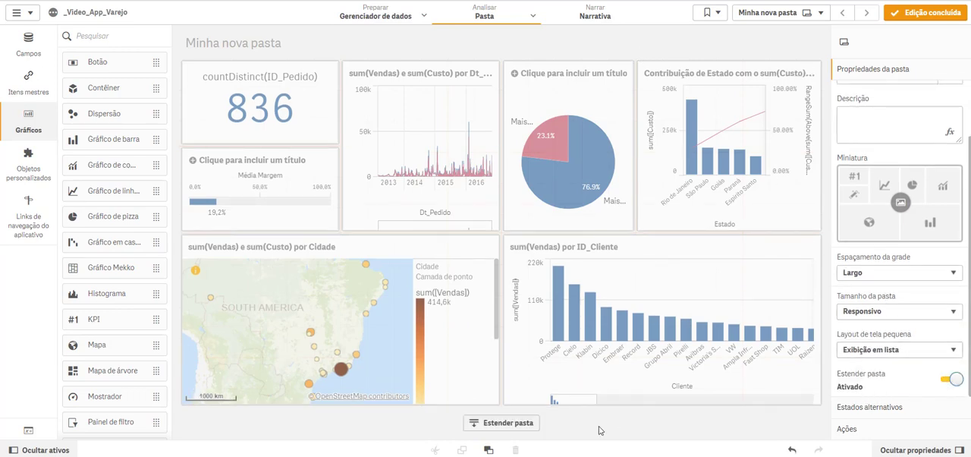
pyautogui.click(525, 425)
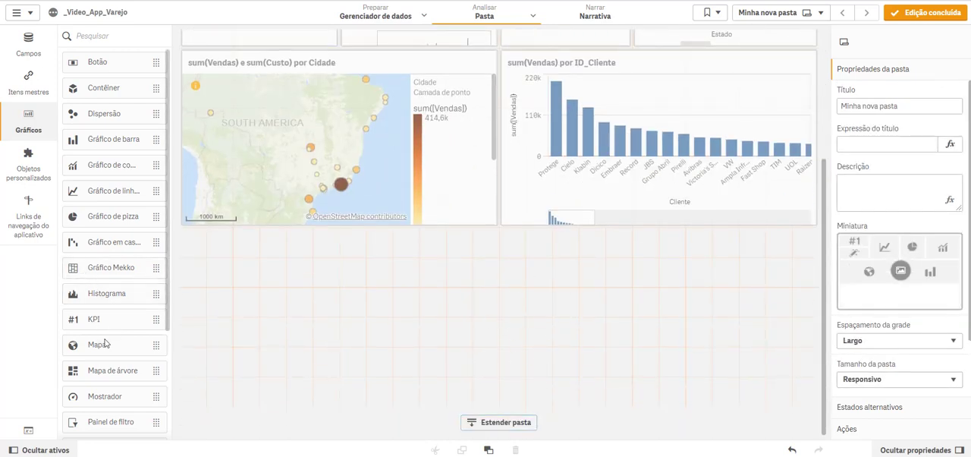
# Step: Try adding a table to the extended area of the sheet, and undo the addition
pyautogui.scroll(-3, 115, 385)
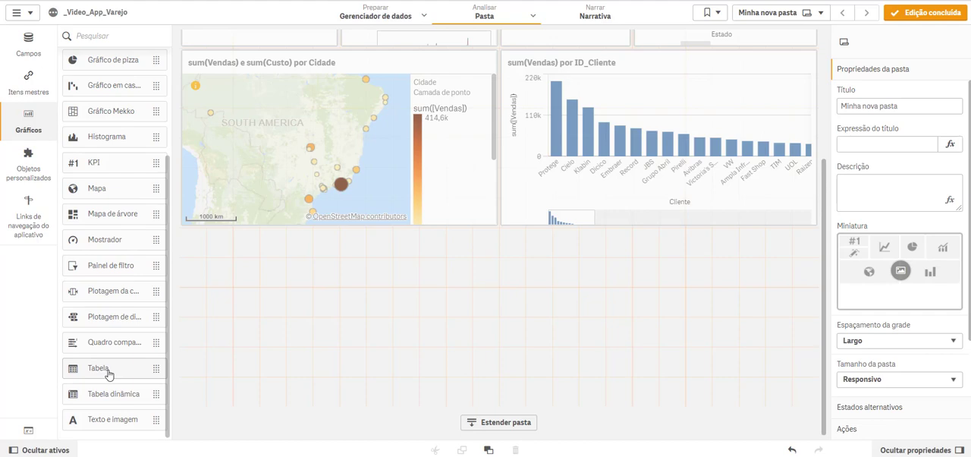
pyautogui.doubleClick(109, 374)
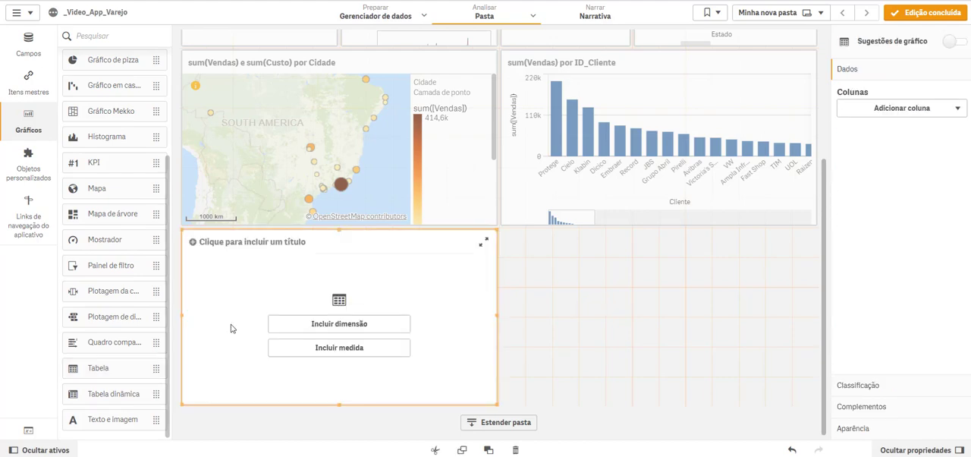
pyautogui.hotkey('ctrl', 'z')
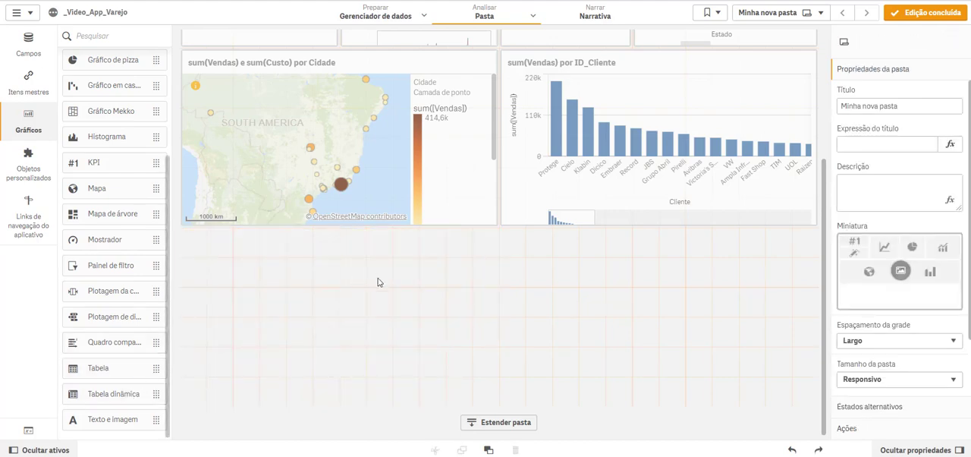
# Step: Place a pivot table across the full width of the extended area and include Categoria as its first row dimension
pyautogui.hotkey('ctrl', 'y')
pyautogui.moveTo(500, 316); pyautogui.dragTo(814, 315)
pyautogui.click(24, 47)
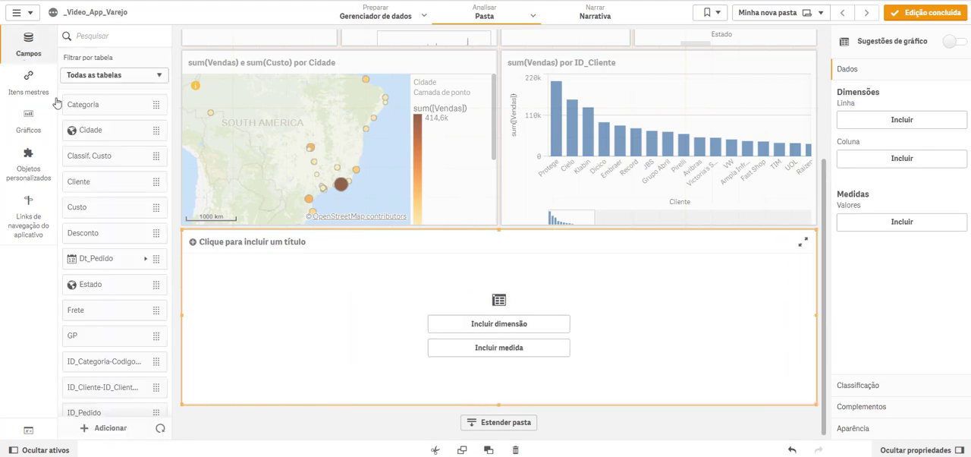
pyautogui.click(87, 105)
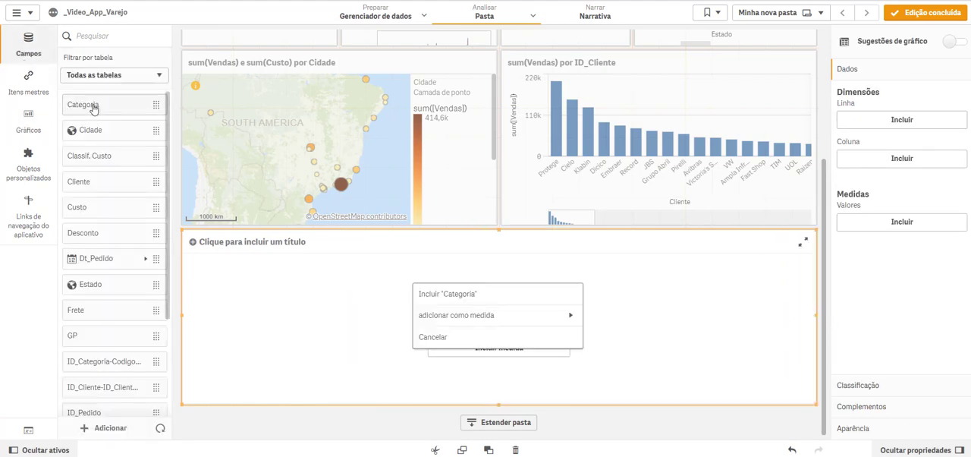
pyautogui.click(455, 293)
# Step: Include Cidade, Classif. Custo, Cliente and Produto as further row dimensions of the pivot table
pyautogui.moveTo(98, 129); pyautogui.dragTo(464, 292)
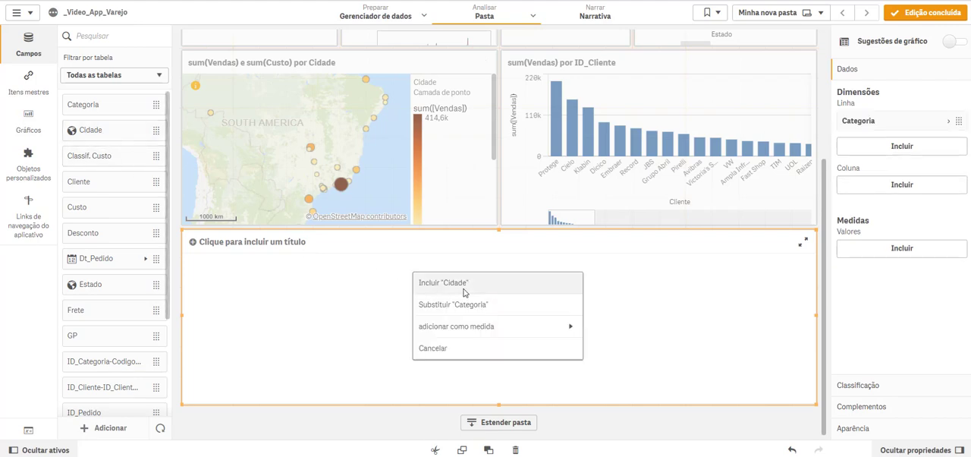
pyautogui.click(464, 292)
pyautogui.click(102, 164)
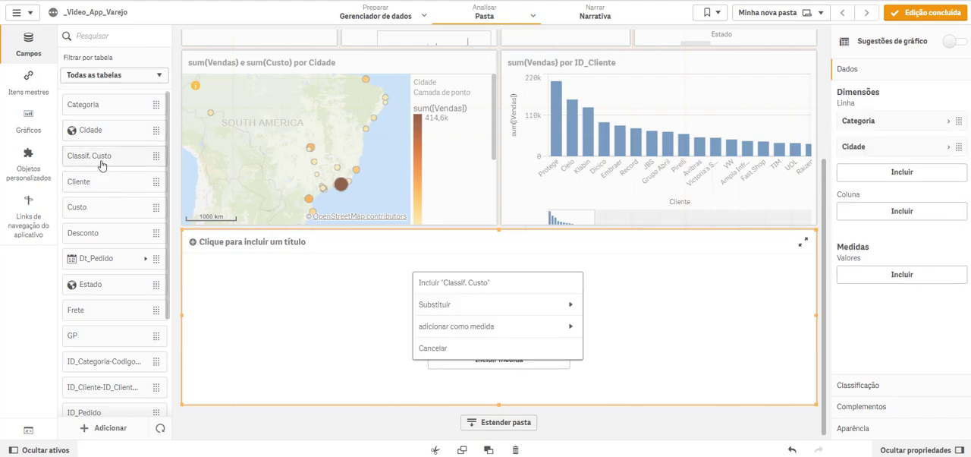
pyautogui.click(442, 283)
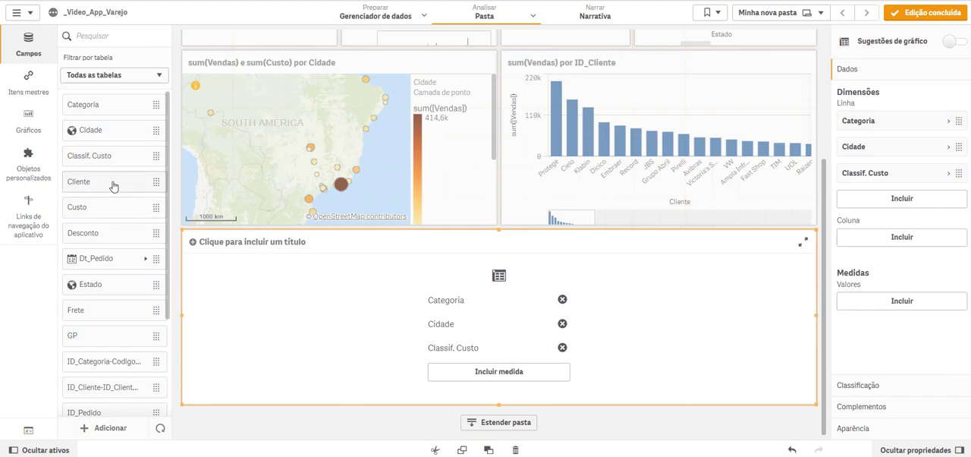
pyautogui.moveTo(113, 186); pyautogui.dragTo(298, 236)
pyautogui.click(433, 282)
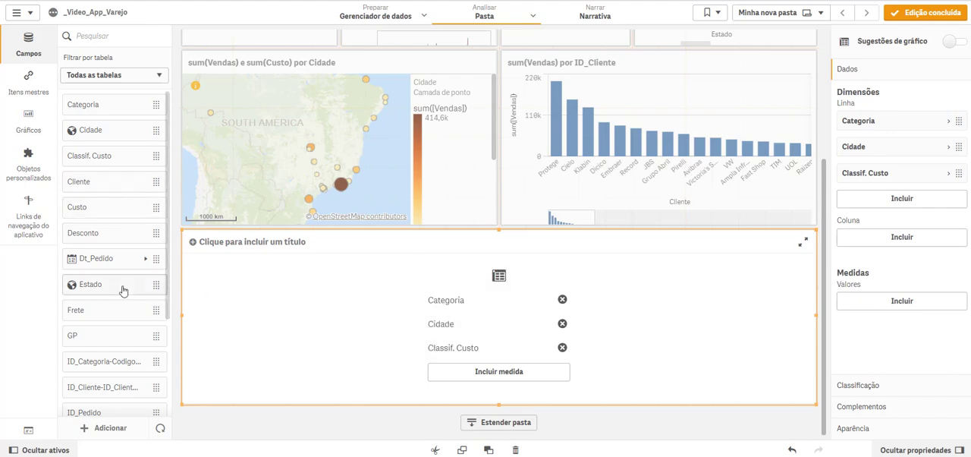
pyautogui.scroll(-4, 122, 291)
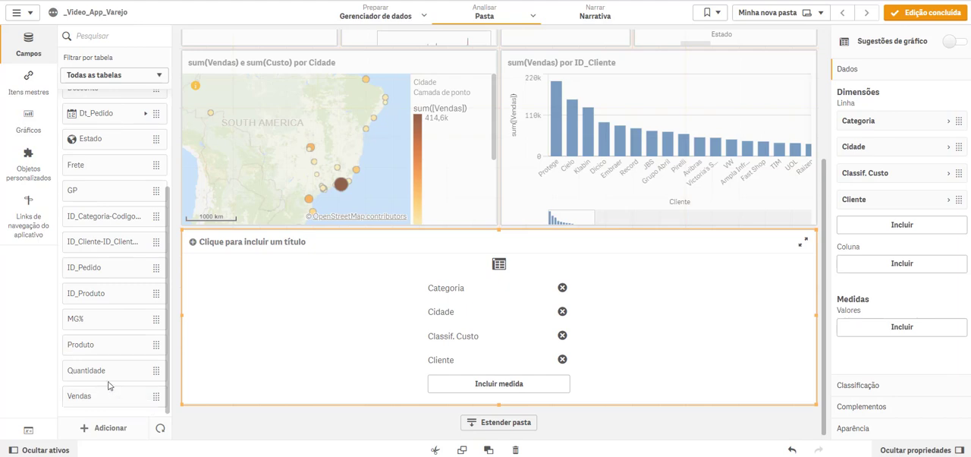
pyautogui.moveTo(111, 349); pyautogui.dragTo(497, 312)
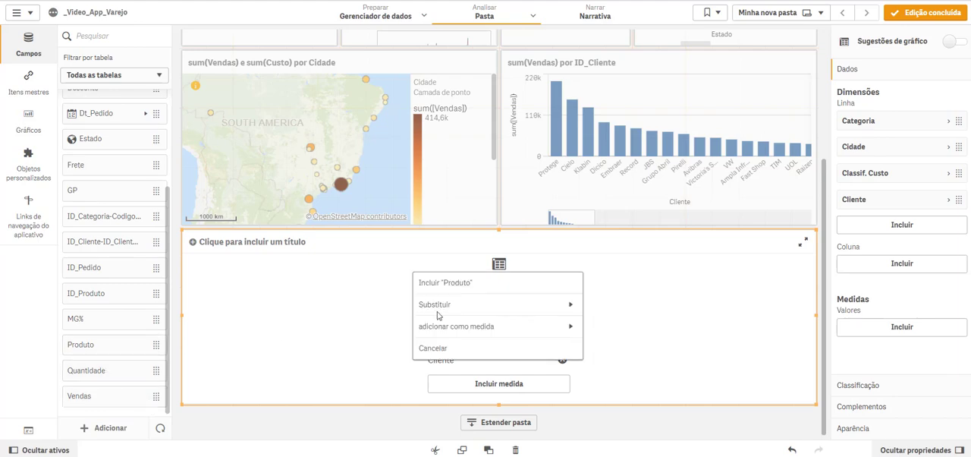
pyautogui.click(446, 282)
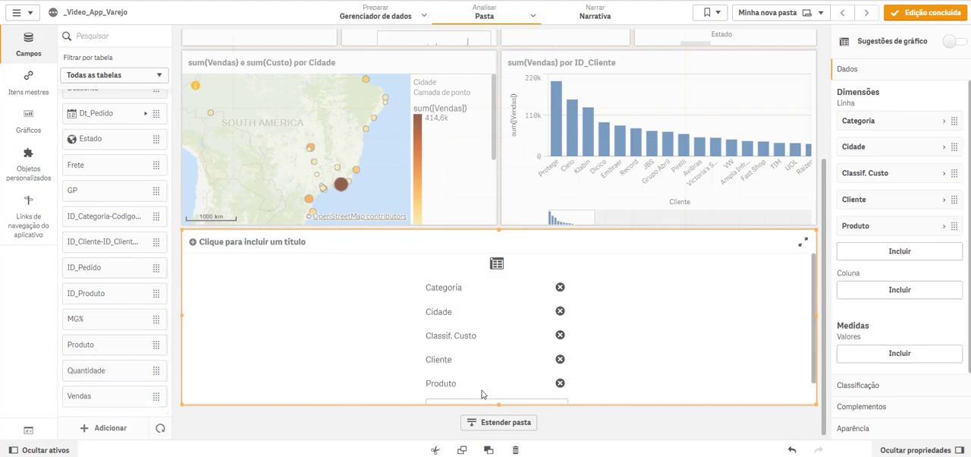
# Step: Add Sum(Vendas) as the pivot table's measure
pyautogui.click(505, 386)
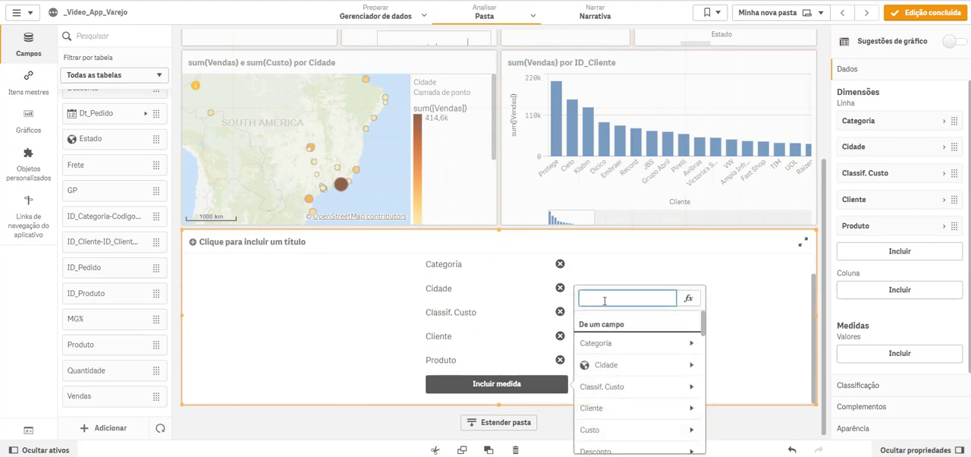
pyautogui.write('ve')
pyautogui.click(606, 343)
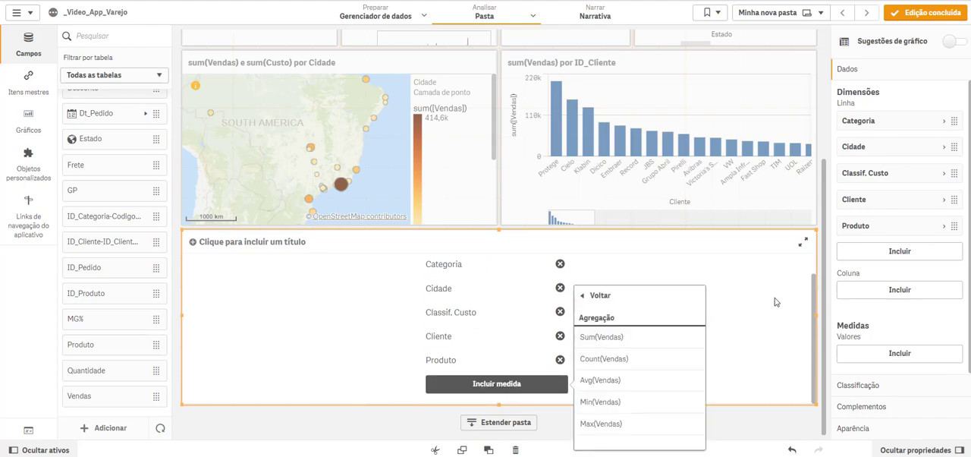
pyautogui.click(809, 305)
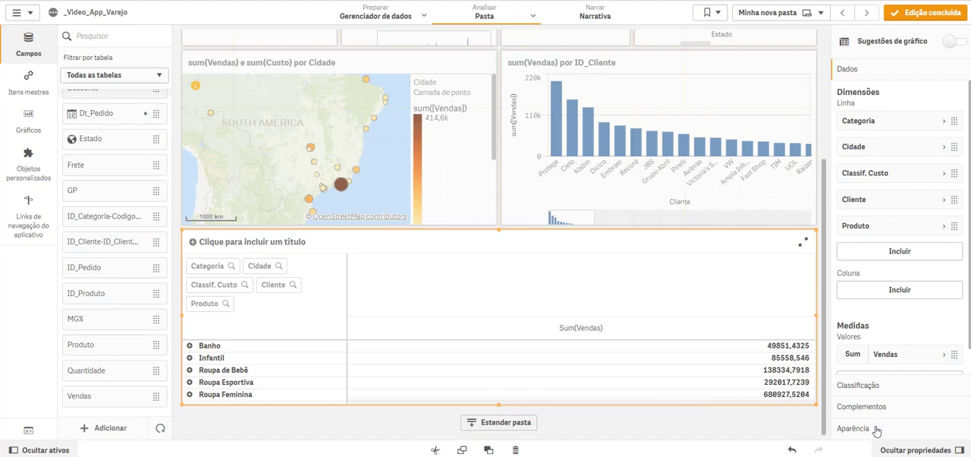
# Step: Fully expand the pivot table's rows and exclude null values from the Categoria dimension
pyautogui.click(876, 427)
pyautogui.click(880, 274)
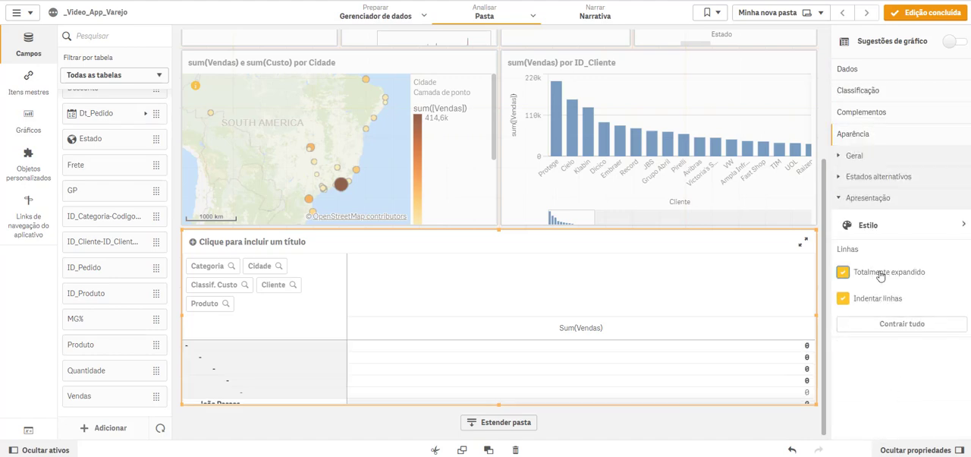
pyautogui.click(865, 74)
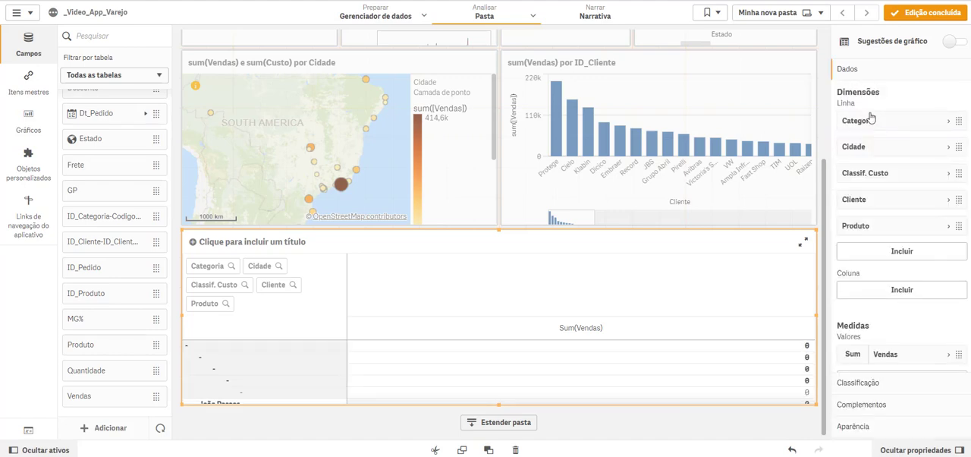
pyautogui.click(871, 123)
pyautogui.click(849, 219)
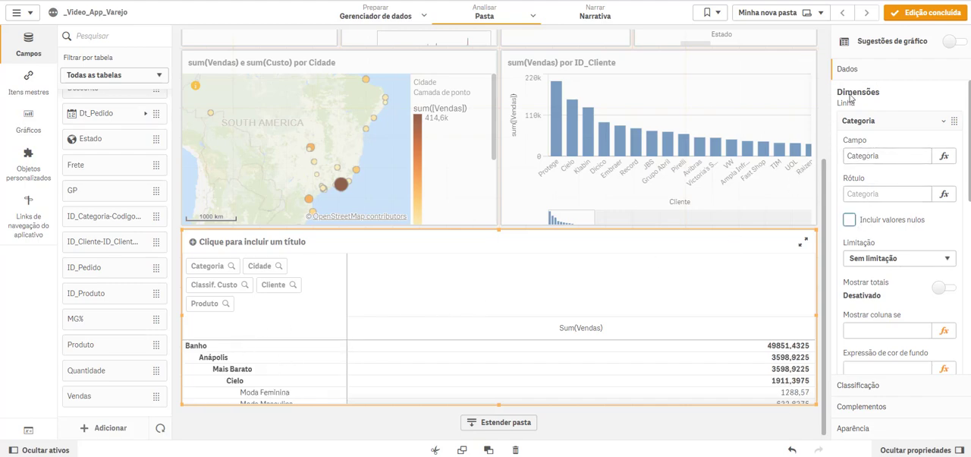
pyautogui.click(879, 122)
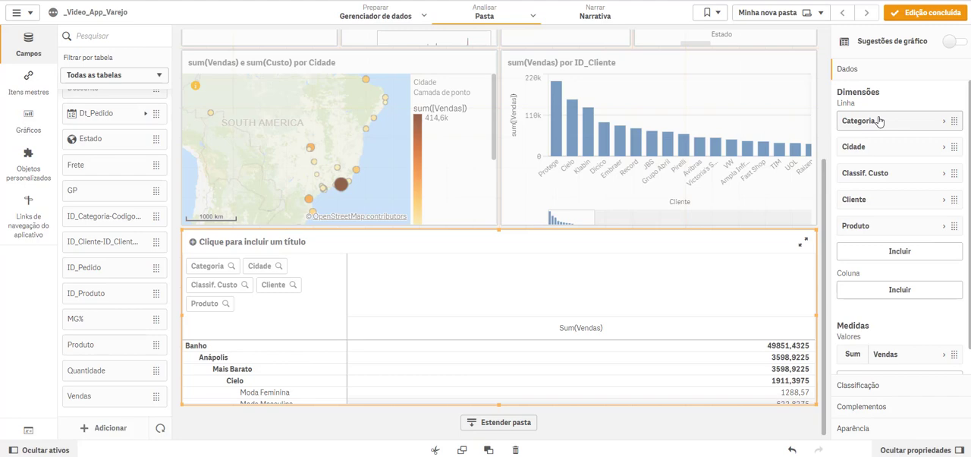
# Step: Add Dt_Pedido.autoCalendar.Year as the pivot table's column dimension
pyautogui.click(881, 292)
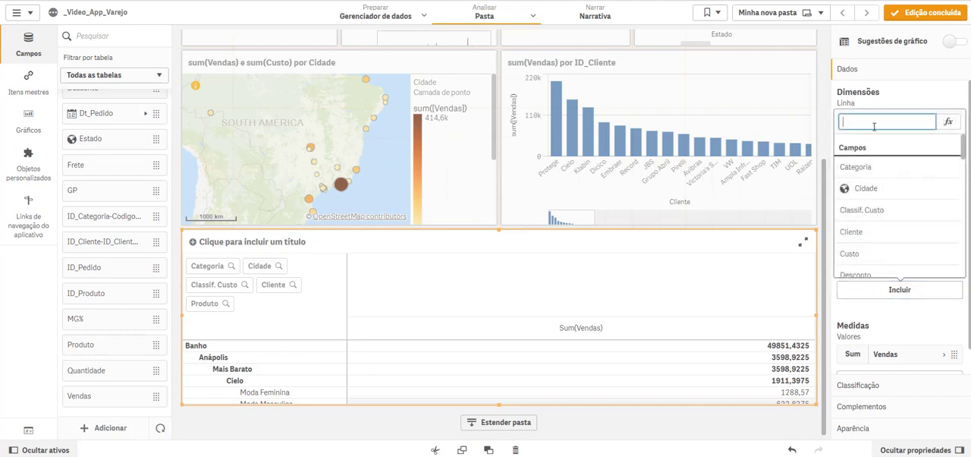
pyautogui.write('ye')
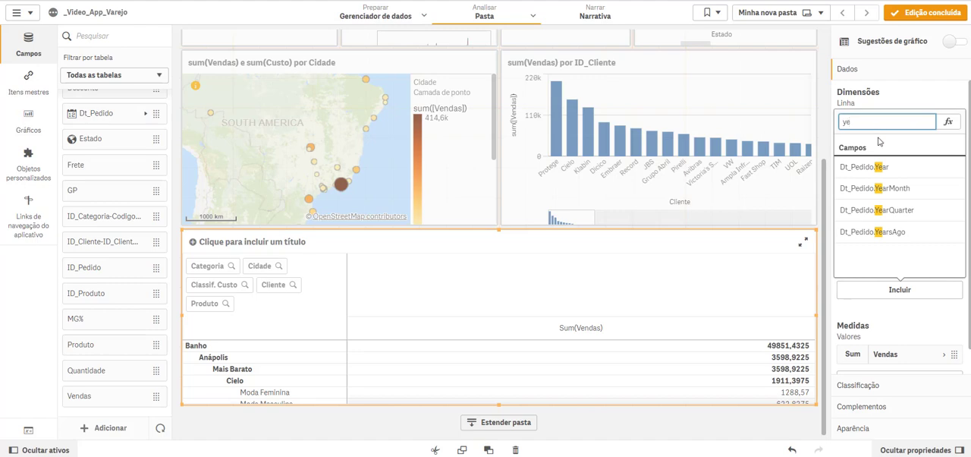
pyautogui.click(878, 166)
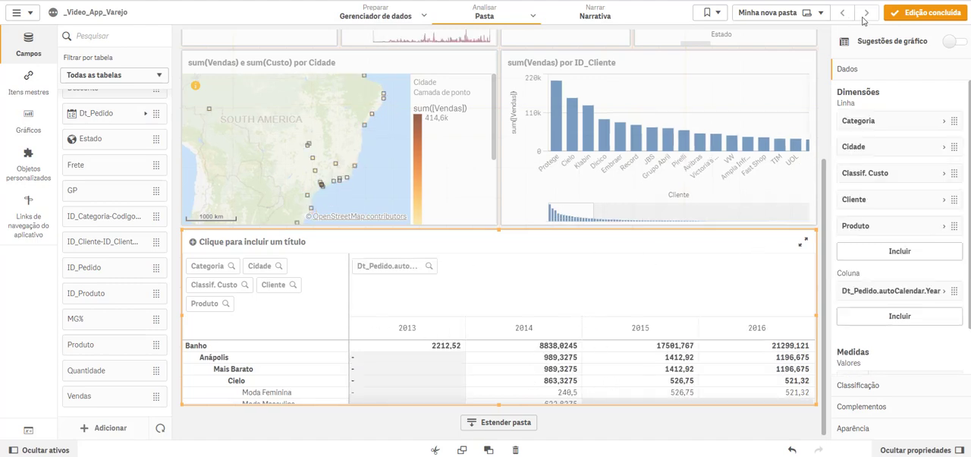
# Step: Outside edit mode, pivot Classif. Custo above the year columns and Cliente to the first row level, and apply the changes on returning to editing
pyautogui.click(927, 12)
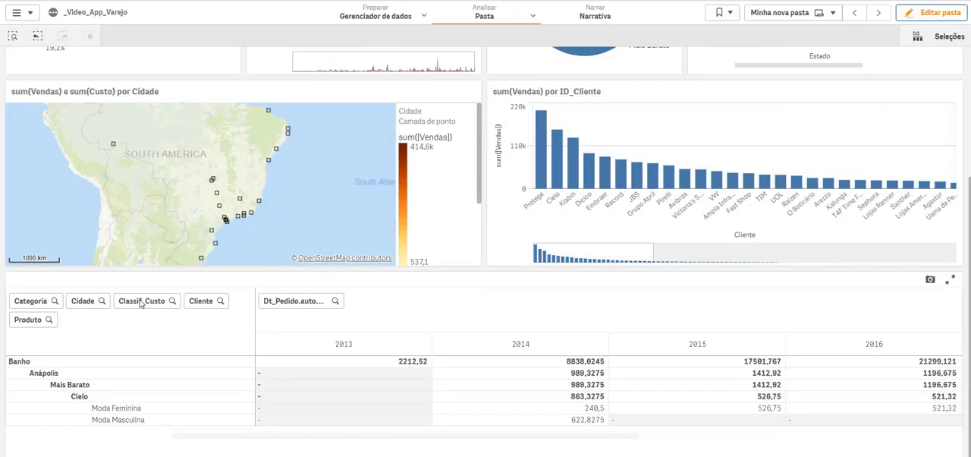
pyautogui.moveTo(97, 319); pyautogui.dragTo(203, 309)
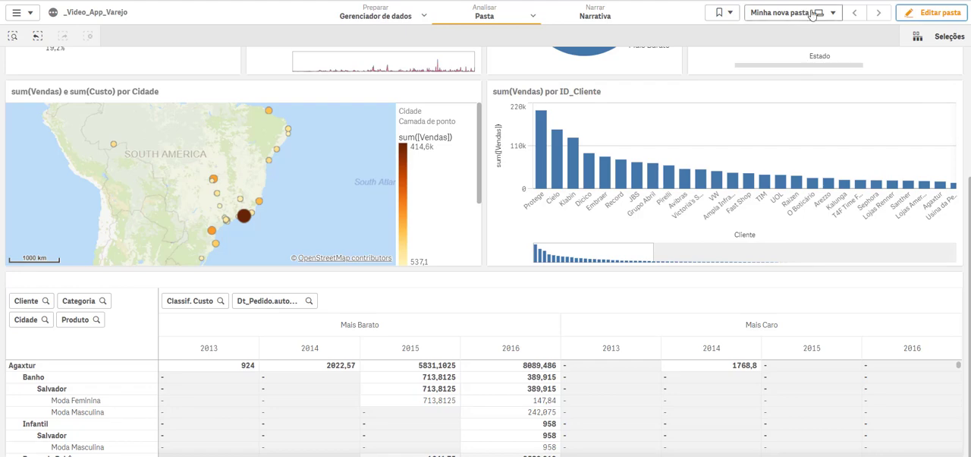
pyautogui.click(937, 15)
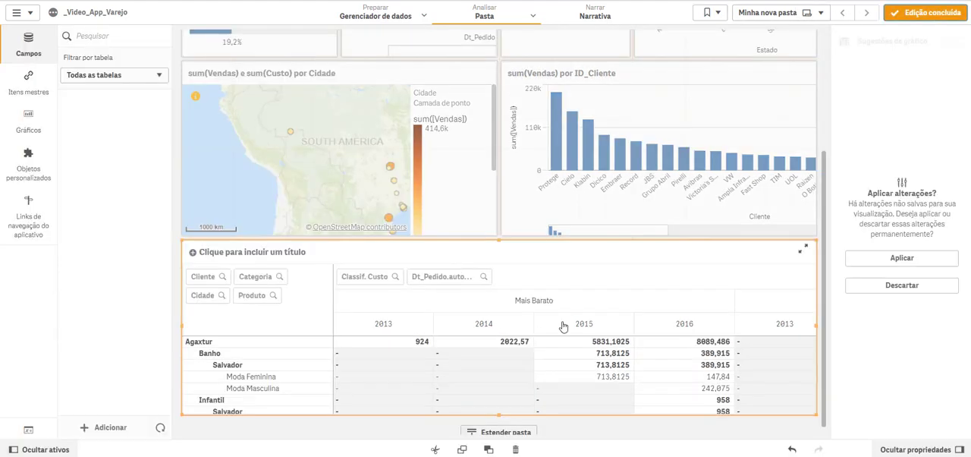
pyautogui.click(885, 262)
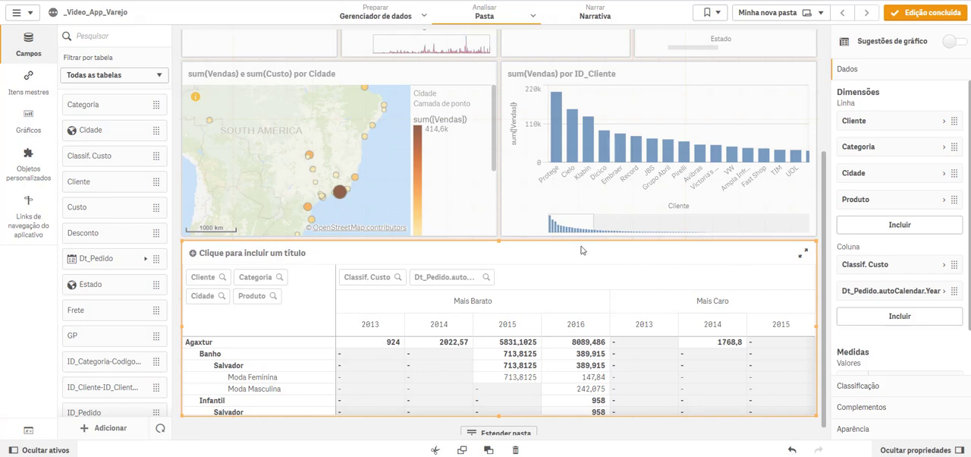
# Step: Cut the pivot table from the extended area and retitle the sheet as Dashboard
pyautogui.press('Delete')
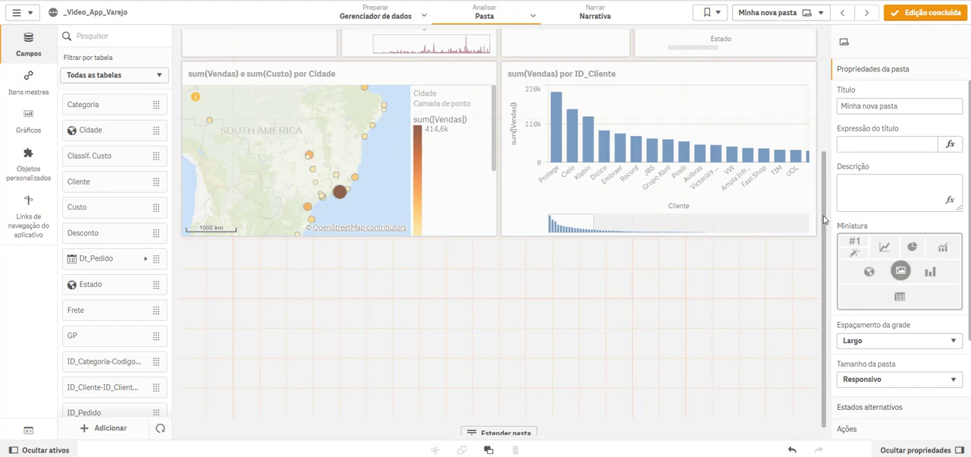
pyautogui.moveTo(824, 219); pyautogui.dragTo(833, 67)
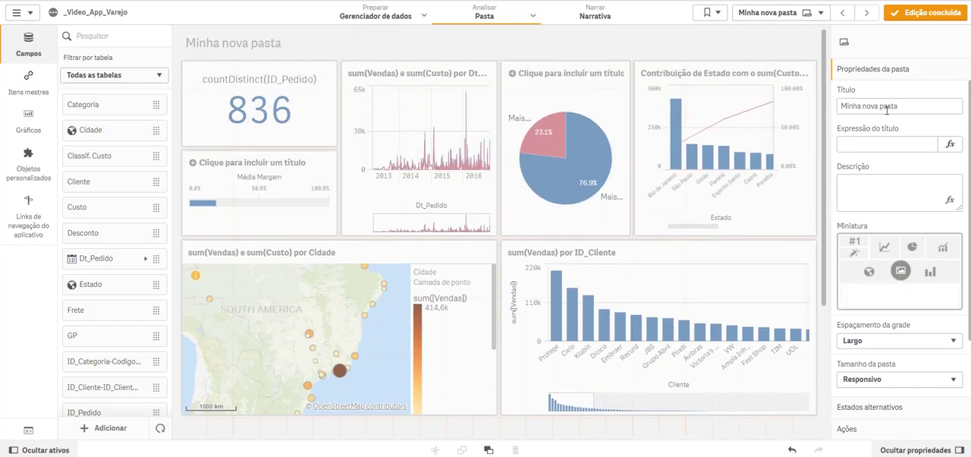
pyautogui.moveTo(902, 106); pyautogui.dragTo(822, 107)
pyautogui.write('Ds')
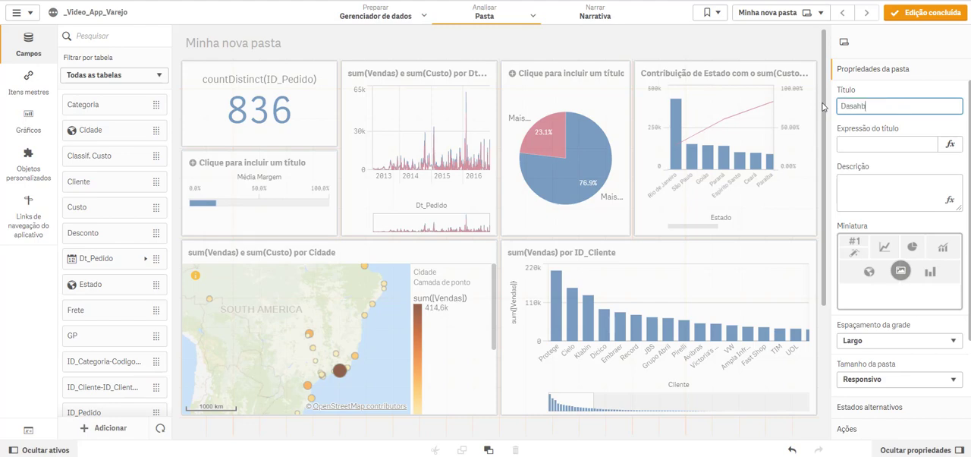
pyautogui.write('shboard')
pyautogui.press('Tab')
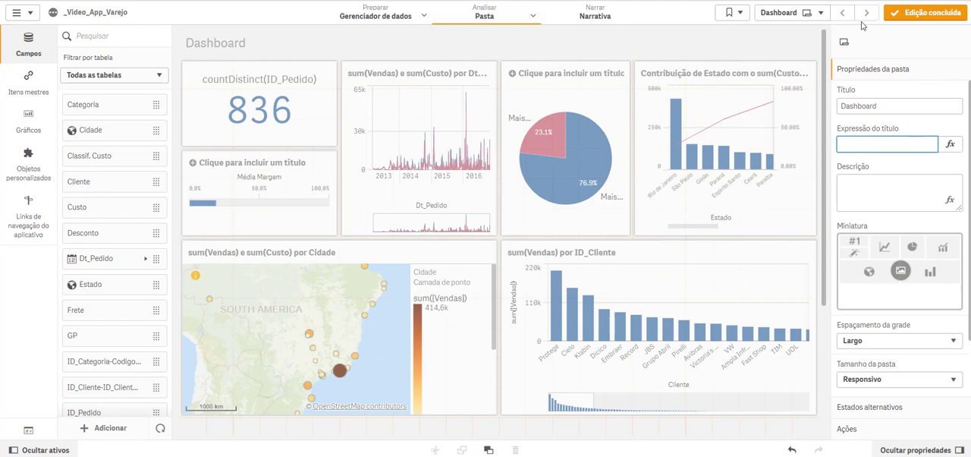
# Step: Rename the empty sheet Minha nova pasta as Analitica and open it
pyautogui.click(807, 13)
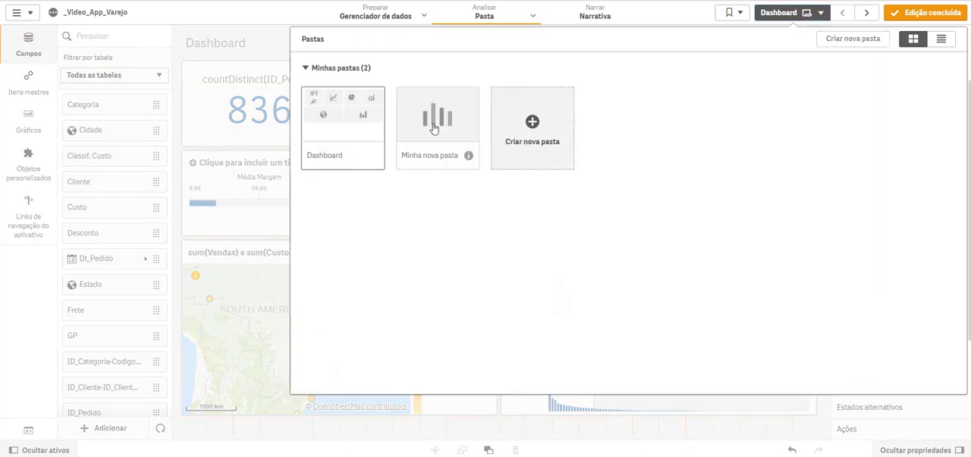
pyautogui.click(434, 129)
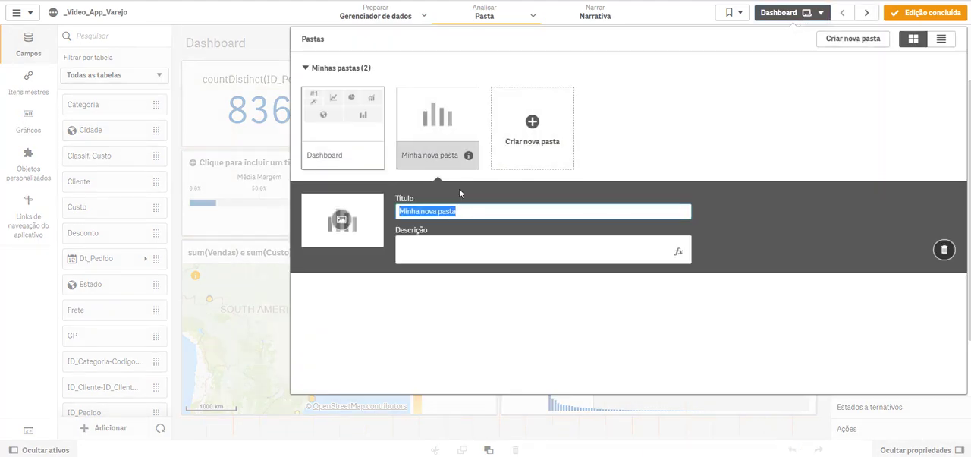
pyautogui.write('Analitica')
pyautogui.click(447, 118)
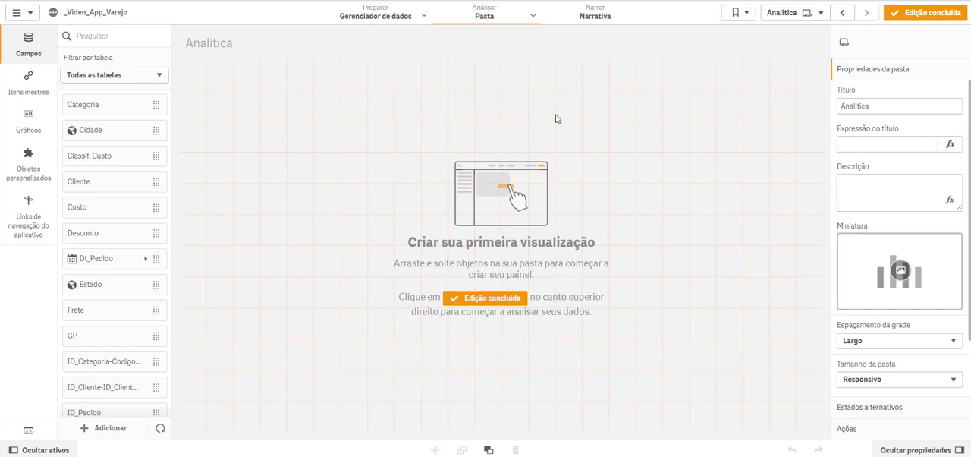
# Step: Paste the pivot table onto the Analitica sheet and enlarge it to fill the whole grid
pyautogui.hotkey('ctrl', 'v')
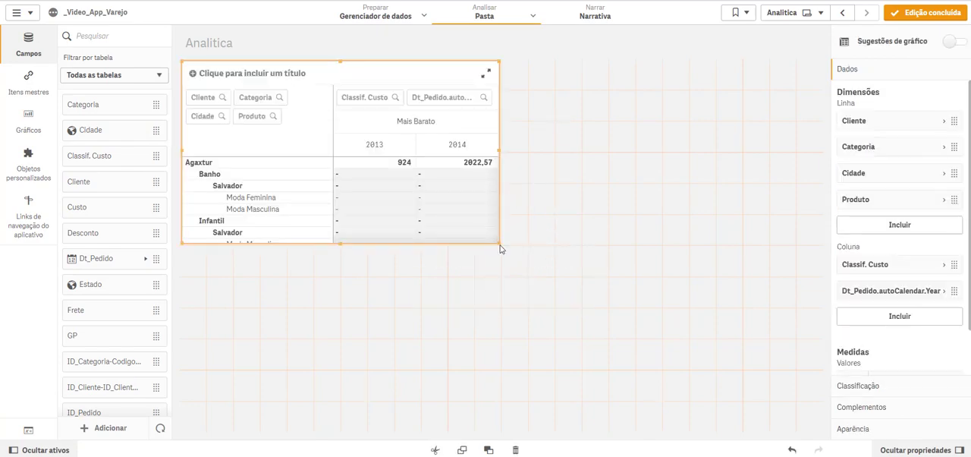
pyautogui.click(500, 246)
pyautogui.moveTo(498, 245); pyautogui.dragTo(847, 447)
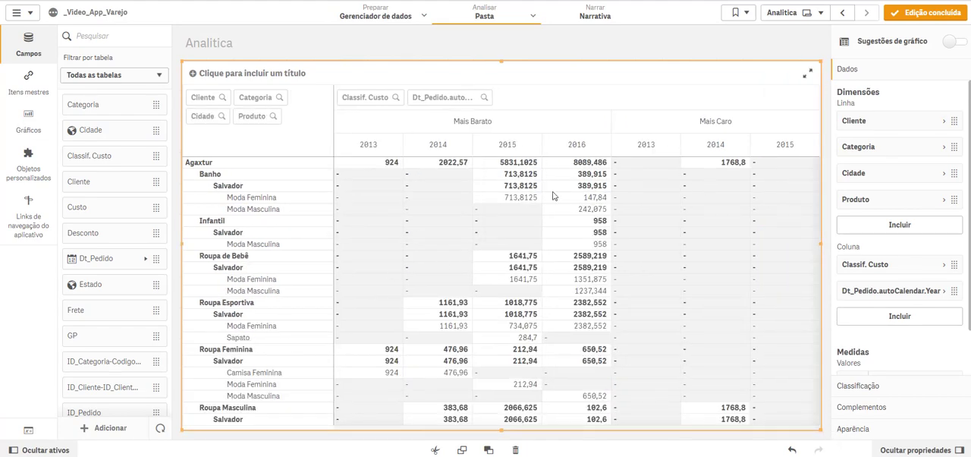
# Step: Set the content font size to 16 in the pivot table's styling
pyautogui.click(869, 429)
pyautogui.click(884, 227)
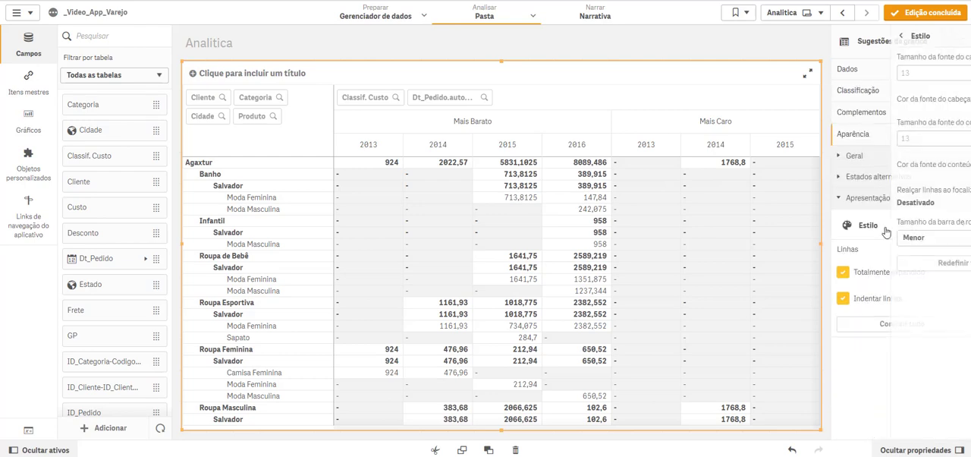
pyautogui.click(869, 73)
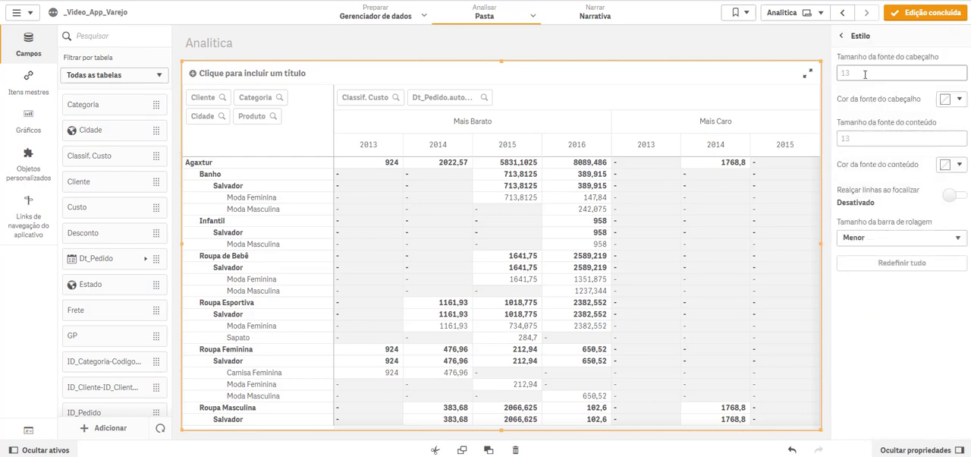
pyautogui.click(867, 136)
pyautogui.press('Tab')
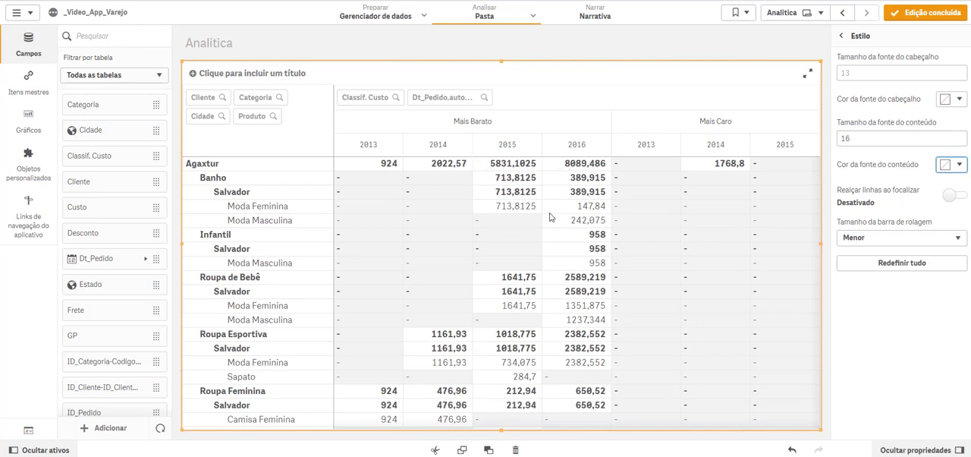
# Step: Turn on row highlighting on hover for the pivot table and set the row hover color to orange (#f8981d)
pyautogui.click(952, 196)
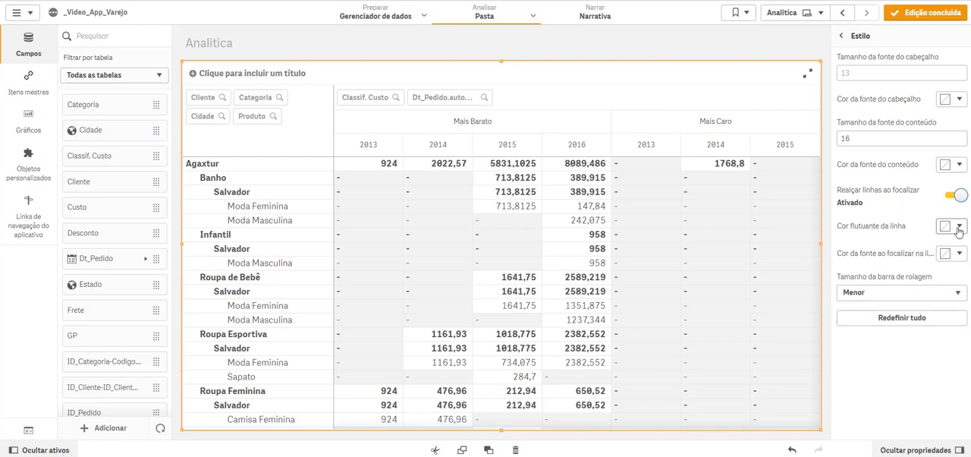
pyautogui.click(959, 229)
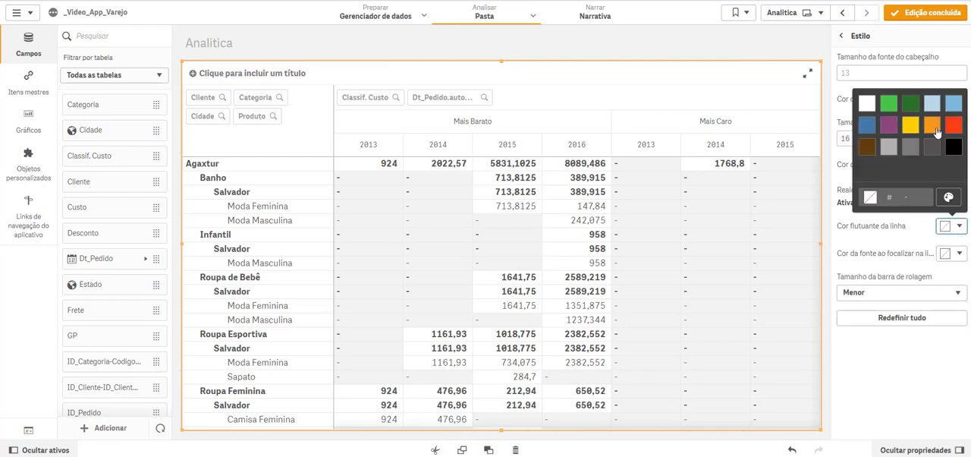
pyautogui.click(933, 126)
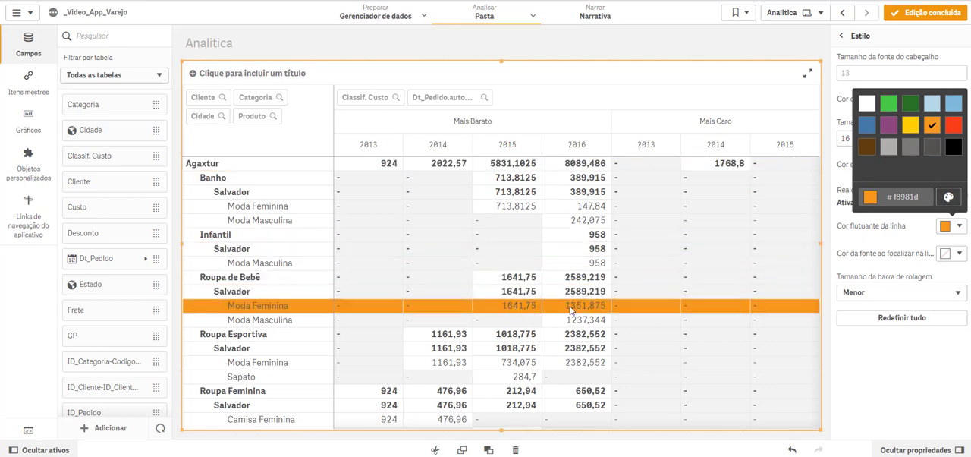
pyautogui.click(778, 50)
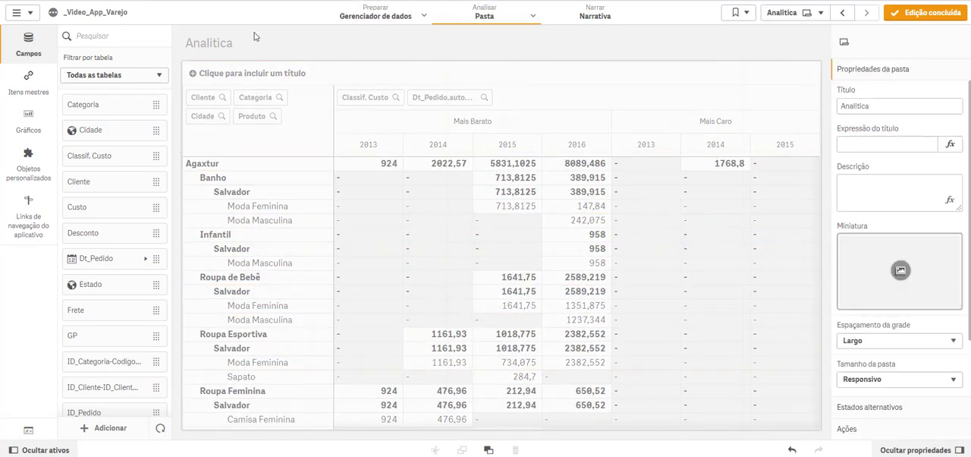
# Step: Return to the Dashboard sheet, change the app theme to Sense Breeze, and finish editing
pyautogui.click(846, 15)
pyautogui.click(53, 14)
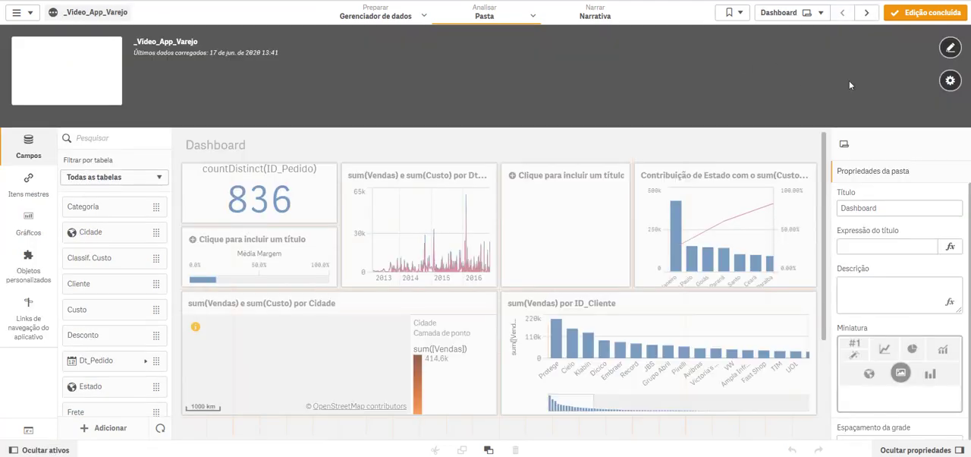
pyautogui.click(950, 80)
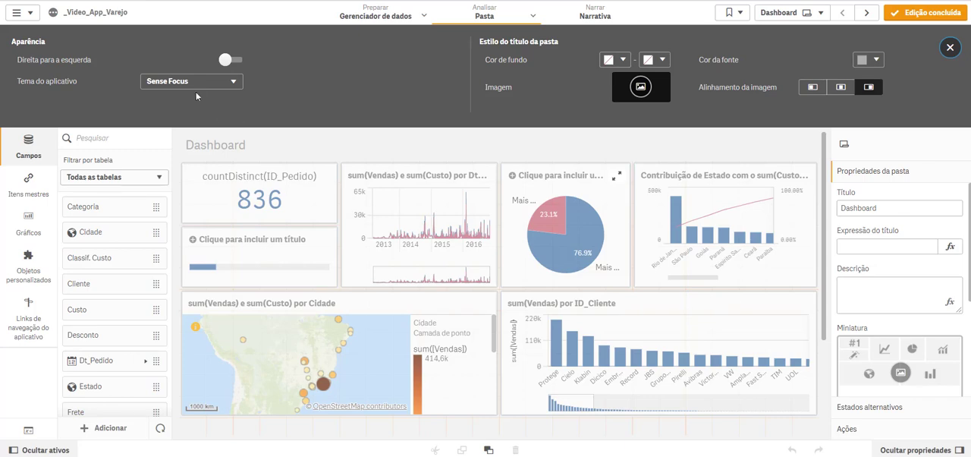
pyautogui.click(223, 83)
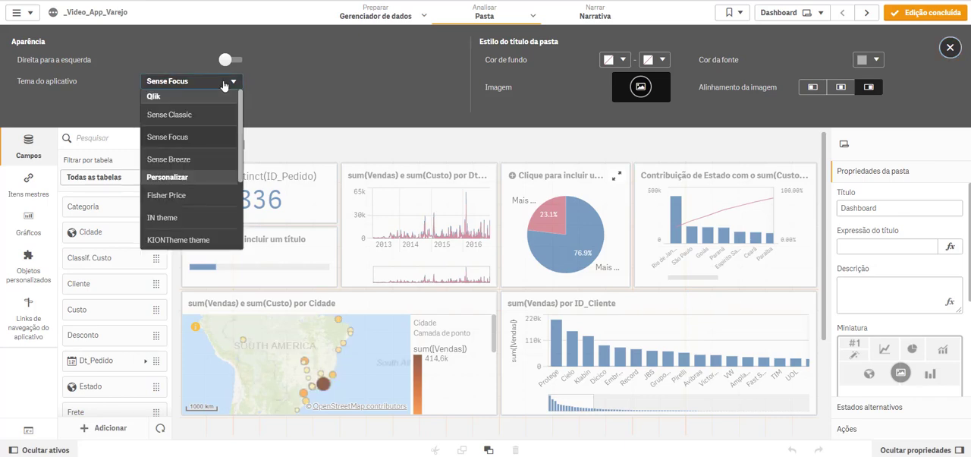
pyautogui.click(193, 161)
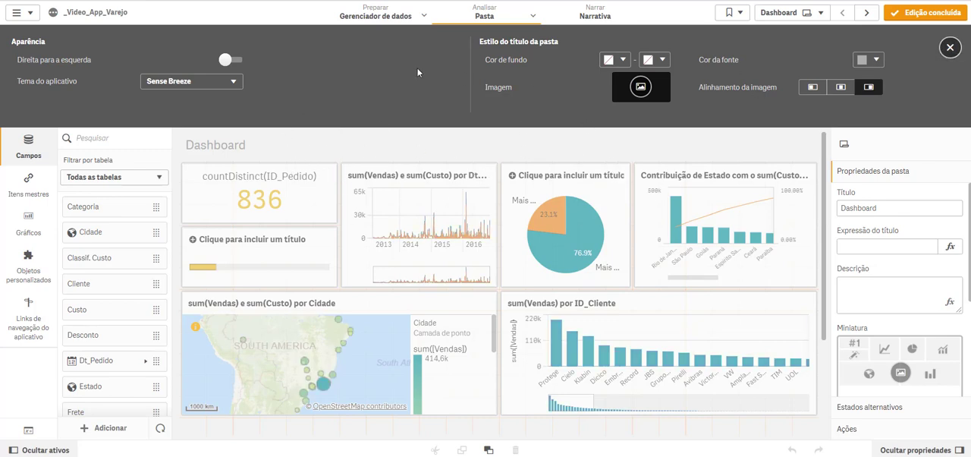
pyautogui.click(83, 12)
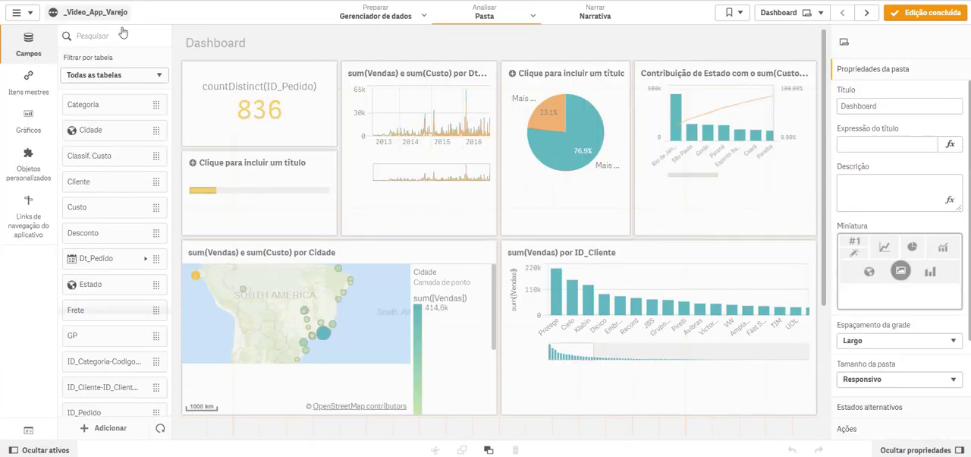
pyautogui.click(904, 19)
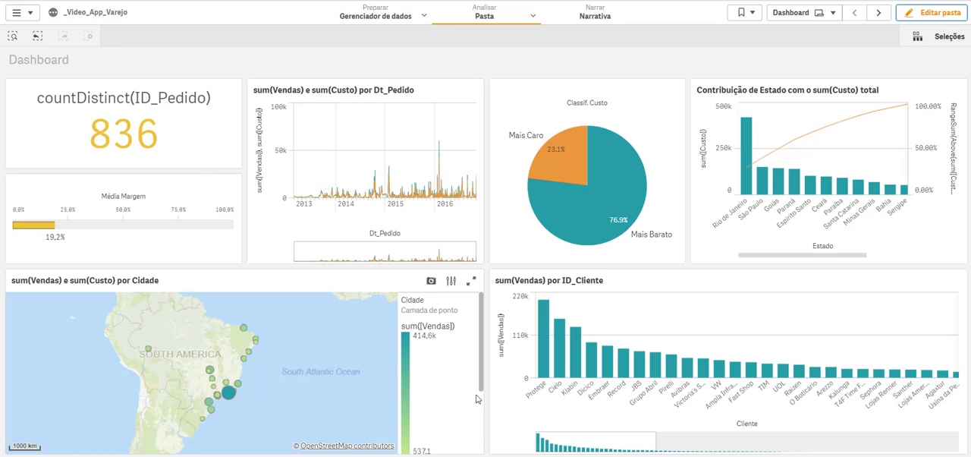
# Step: Search the app data for Bebê "Rio de Janeiro" and select the match combining Estado Rio de Janeiro with Categoria Roupa de Bebê
pyautogui.click(12, 37)
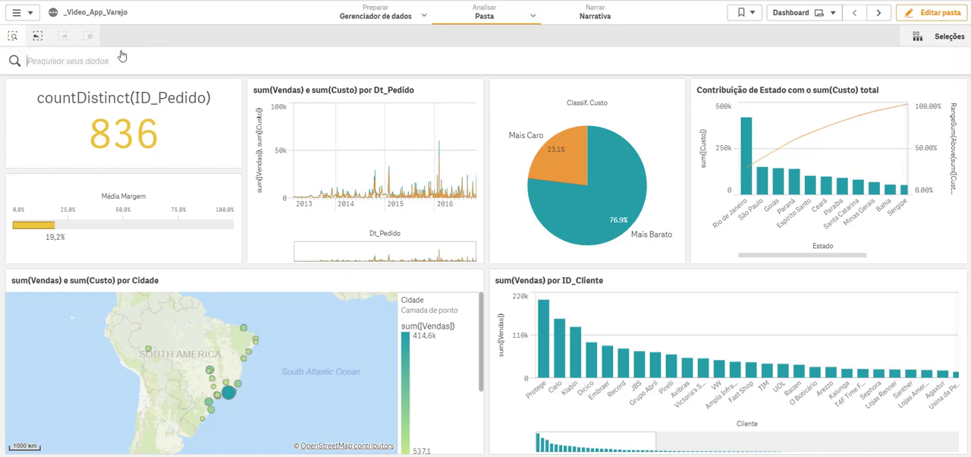
pyautogui.write('be')
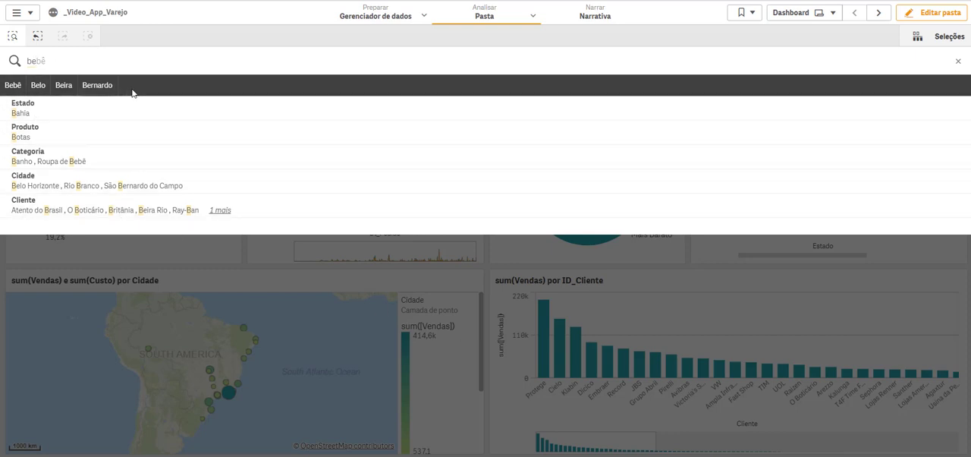
pyautogui.click(13, 85)
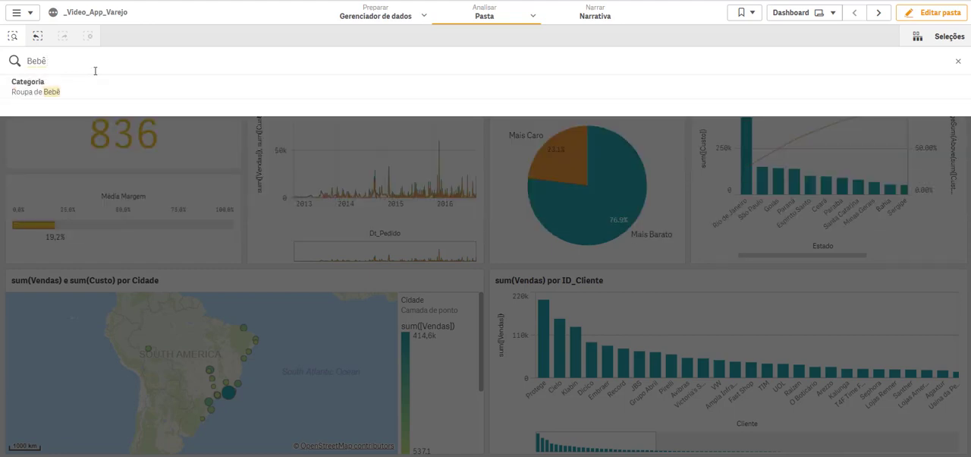
pyautogui.write('rio de jan')
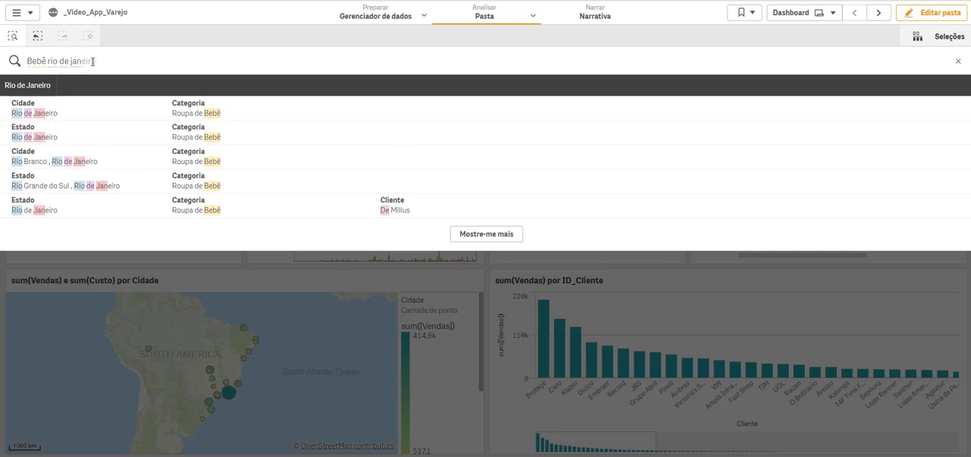
pyautogui.click(25, 86)
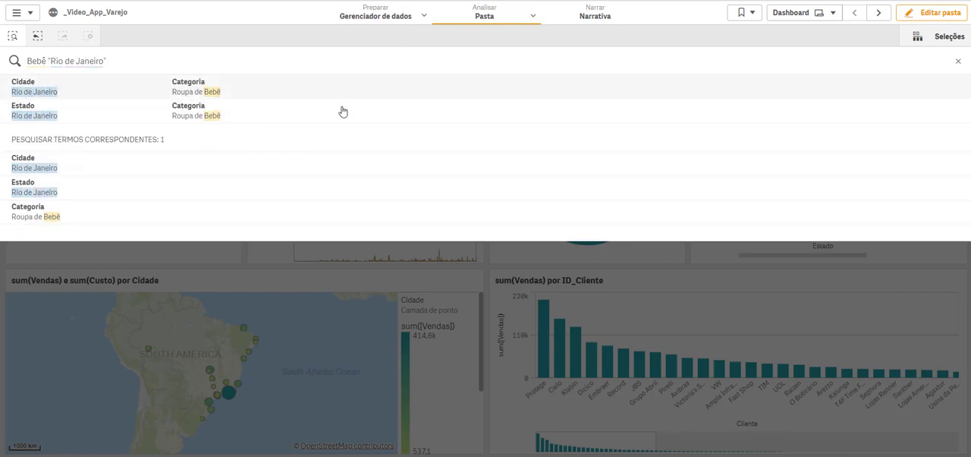
pyautogui.click(191, 116)
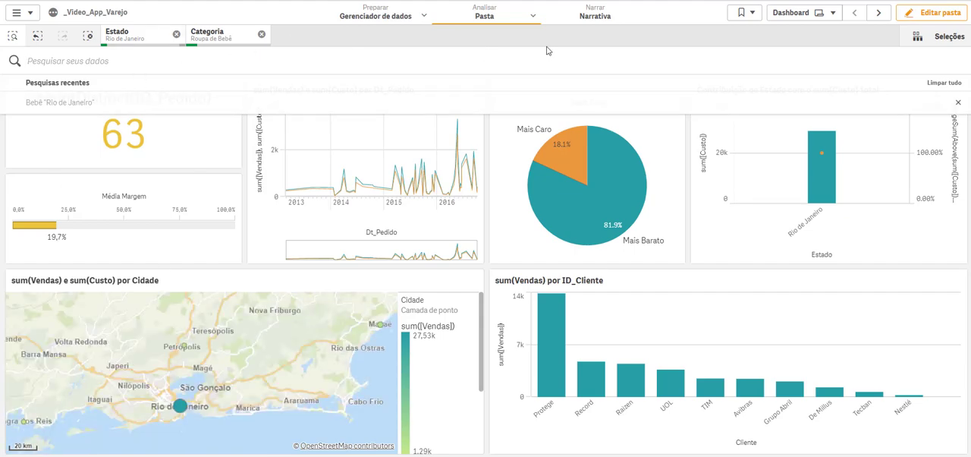
# Step: Create a bookmark titled Roupa Bebe/RJ from the current selections, keeping the sheet location saved
pyautogui.click(752, 20)
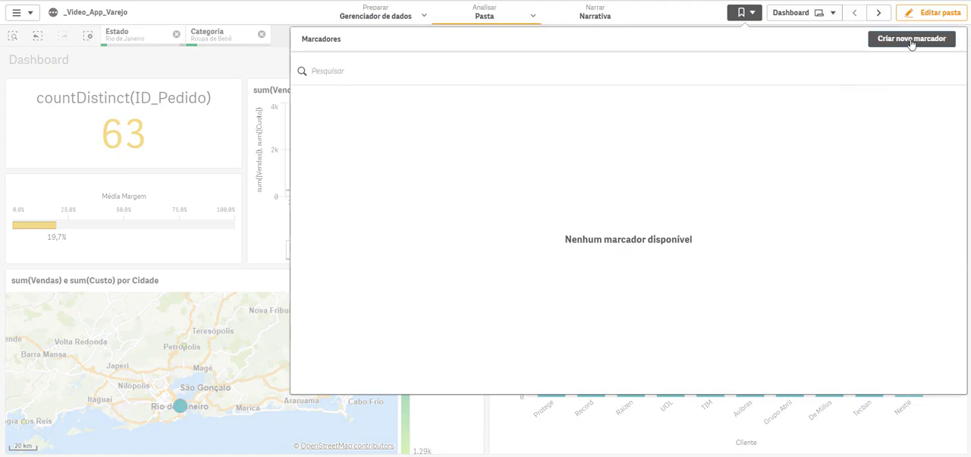
pyautogui.click(906, 40)
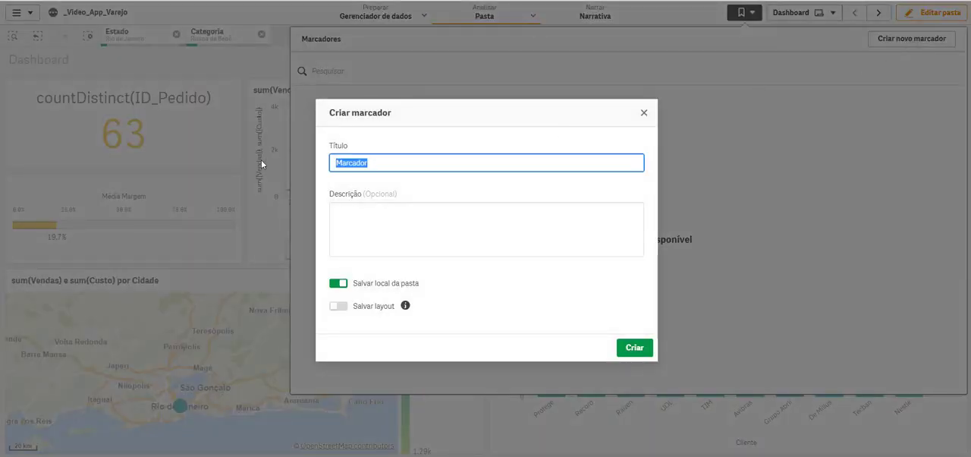
pyautogui.write('Roupa Bebe')
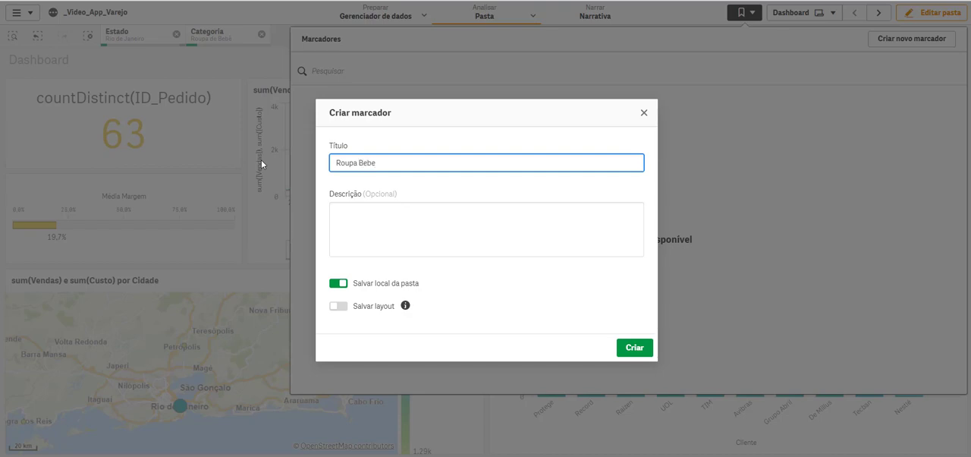
pyautogui.write('/RJ')
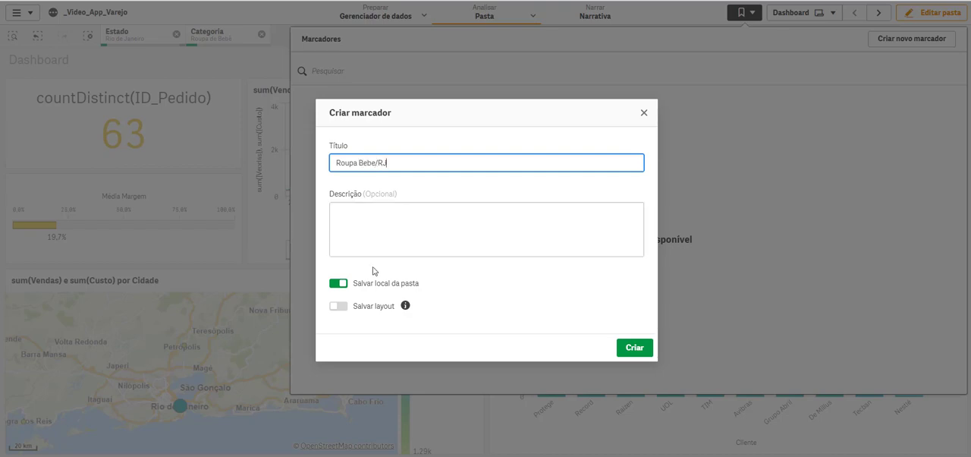
pyautogui.click(634, 347)
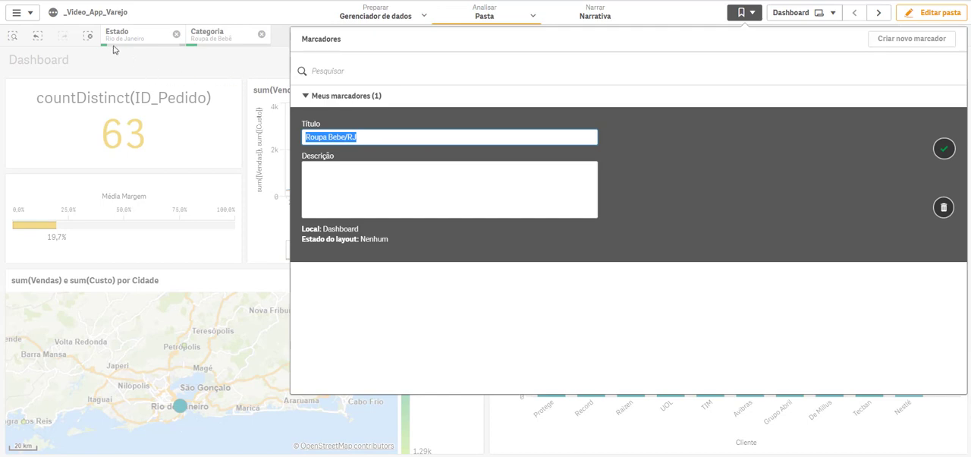
# Step: Test the Roupa Bebe/RJ bookmark by applying it after clearing all selections, and clear the selections it restores
pyautogui.click(88, 38)
pyautogui.click(89, 37)
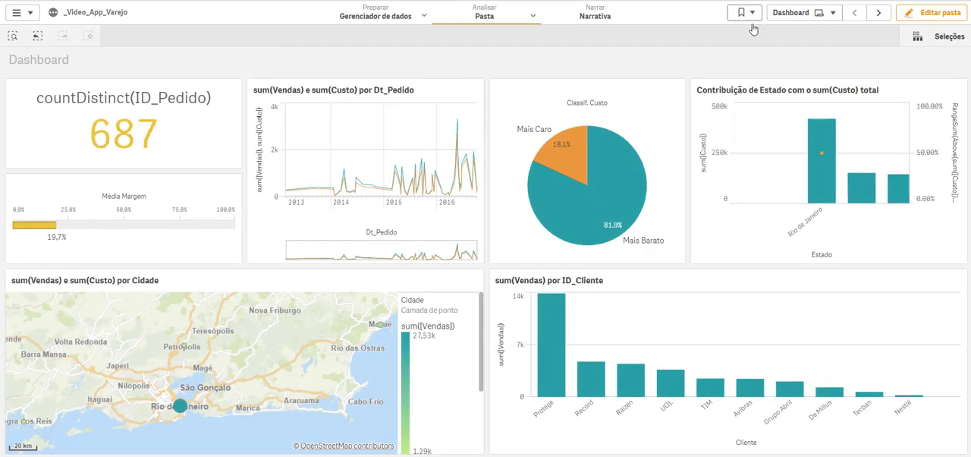
pyautogui.click(755, 12)
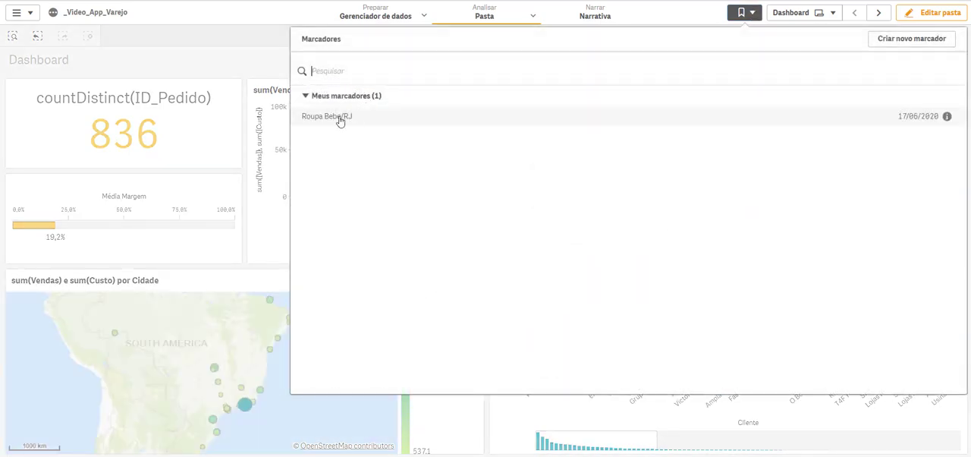
pyautogui.click(339, 116)
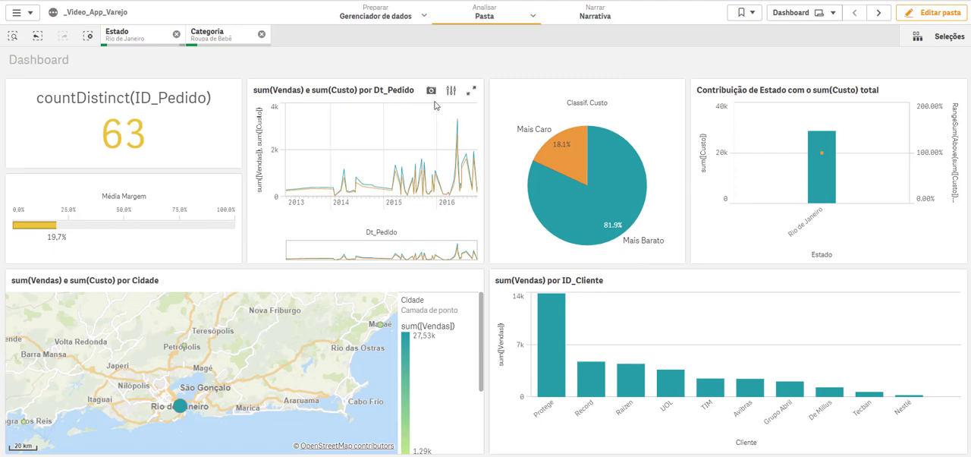
pyautogui.click(88, 38)
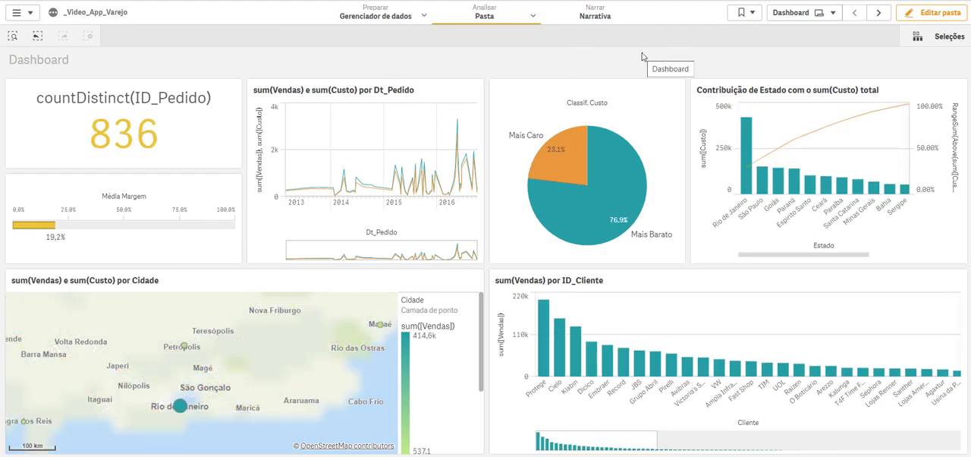